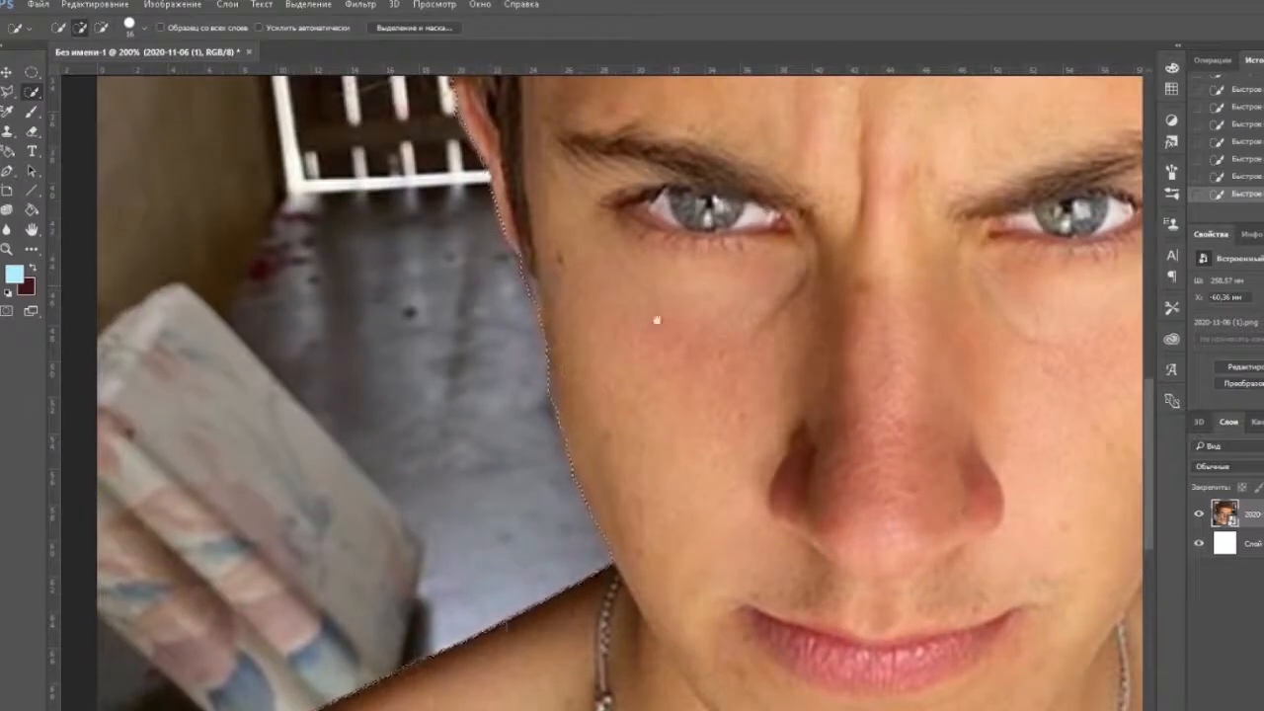
Invert the selection around the man and erase the upper part of the photo's background beside his hat.
{"action": "scroll", "coordinate": [656, 319], "scroll_direction": "down", "scroll_amount": 2}
{"action": "key", "text": "ctrl+shift+i"}
{"action": "key", "text": "e"}
{"action": "left_click", "coordinate": [437, 347]}
{"action": "left_click", "coordinate": [671, 304]}
{"action": "left_click_drag", "start_coordinate": [395, 197], "coordinate": [353, 373]}
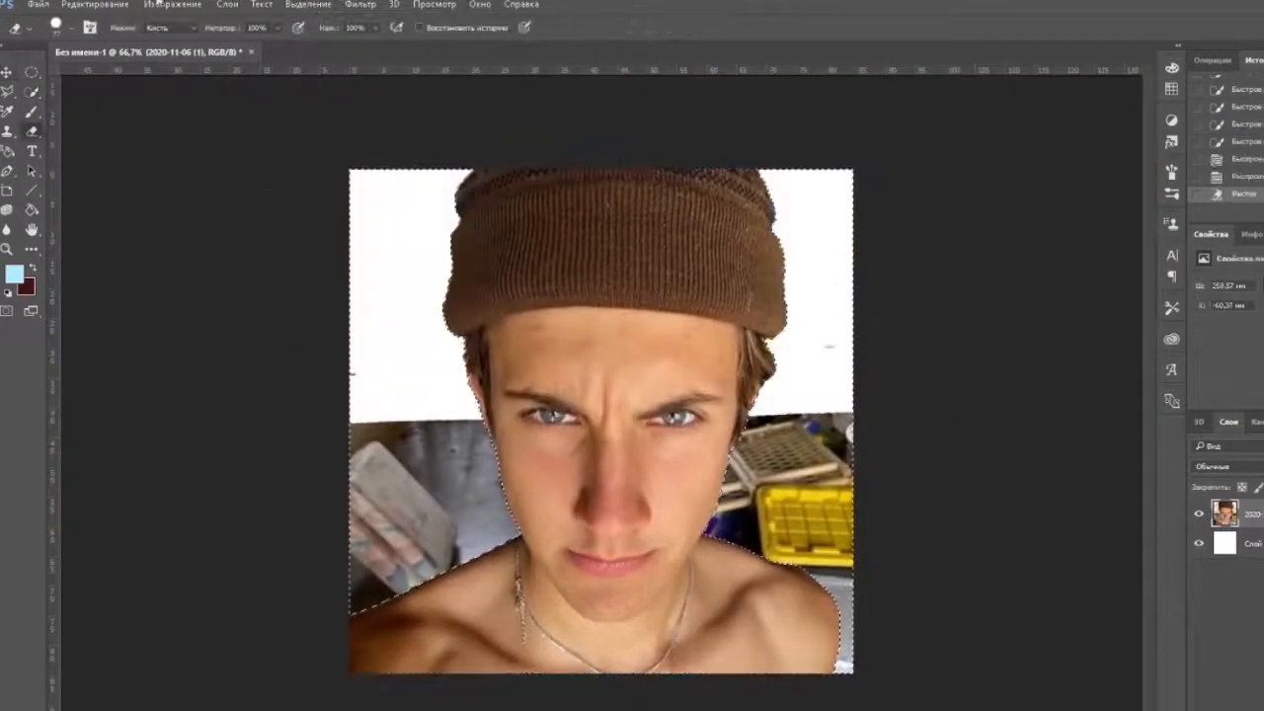
Erase the remaining background beside the man's face and shoulders and clear the selection.
{"action": "left_click", "coordinate": [60, 28]}
{"action": "left_click_drag", "start_coordinate": [810, 454], "coordinate": [395, 599]}
{"action": "key", "text": "ctrl+d"}
{"action": "key", "text": "v"}
{"action": "key", "text": "alt+Tab"}
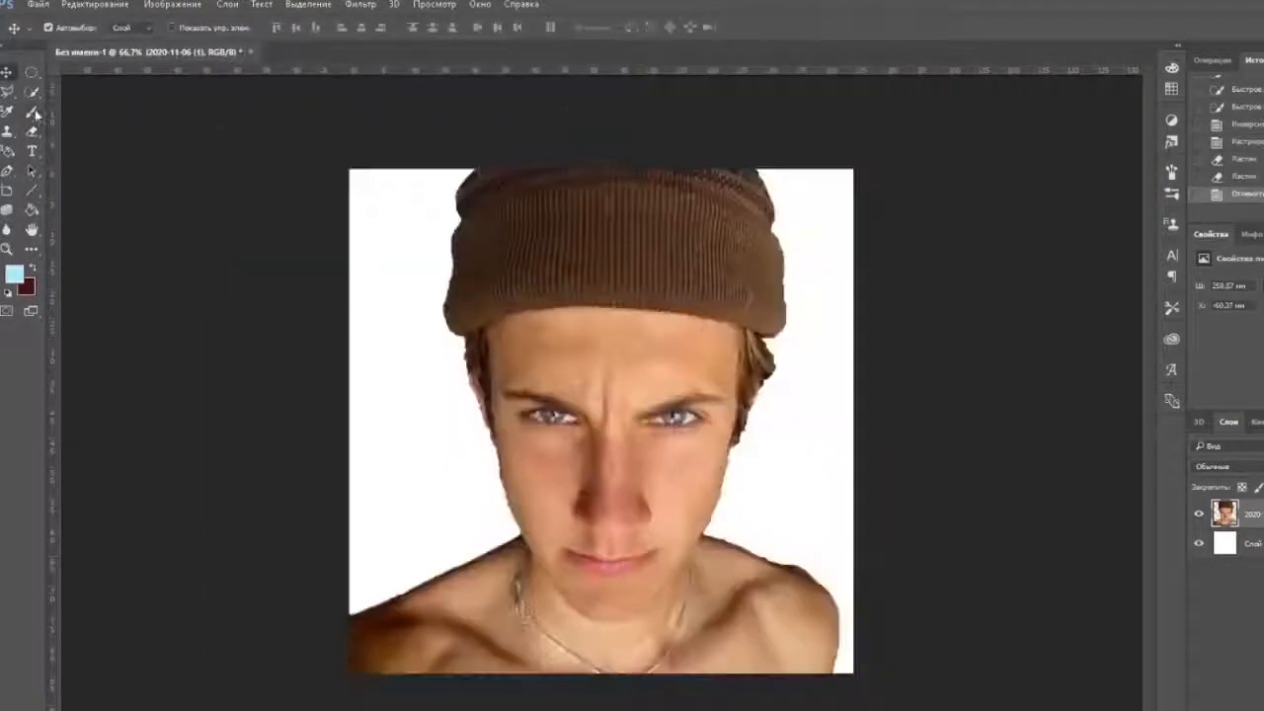
Clean up the cutout edge along the image-left shoulder and jaw with a 42 px eraser.
{"action": "key", "text": "e"}
{"action": "left_click", "coordinate": [62, 28]}
{"action": "scroll", "coordinate": [499, 579], "scroll_direction": "up", "scroll_amount": 3}
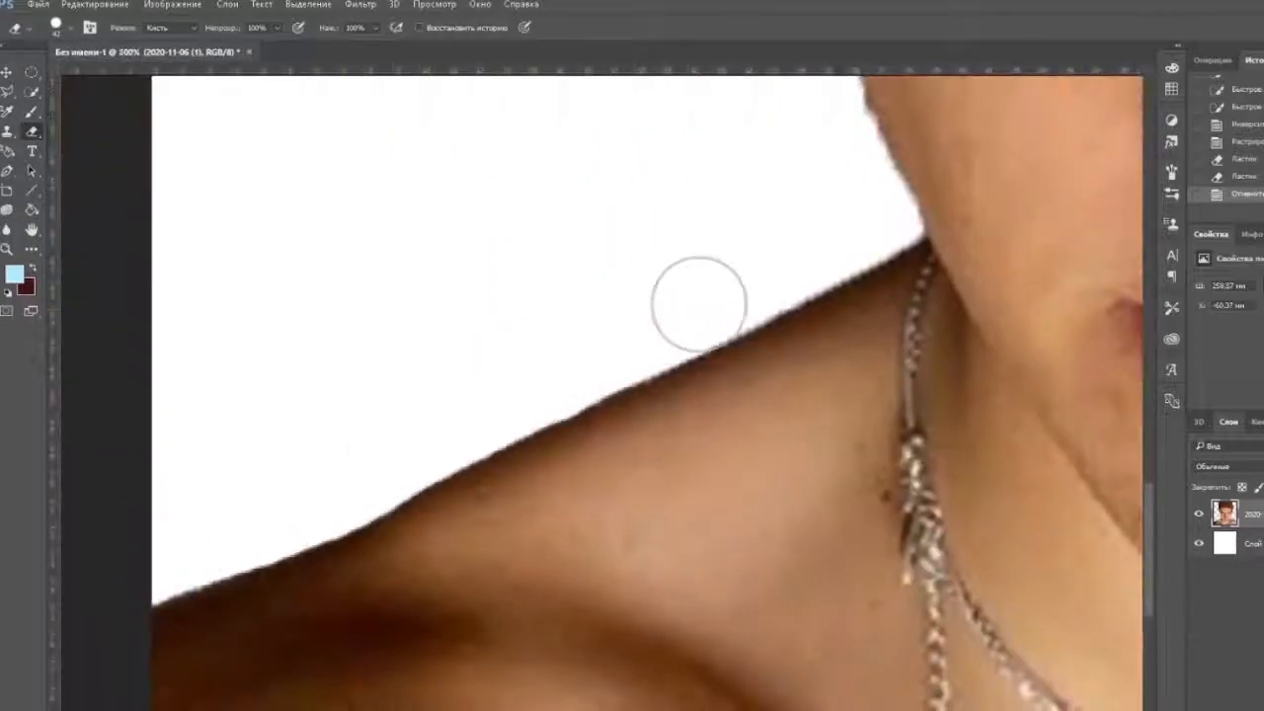
{"action": "left_click_drag", "start_coordinate": [699, 304], "coordinate": [837, 259]}
{"action": "scroll", "coordinate": [731, 296], "scroll_direction": "up", "scroll_amount": 5}
{"action": "scroll", "coordinate": [731, 297], "scroll_direction": "right", "scroll_amount": 3}
{"action": "left_click_drag", "start_coordinate": [615, 330], "coordinate": [663, 456]}
{"action": "scroll", "coordinate": [612, 385], "scroll_direction": "up", "scroll_amount": 4}
{"action": "scroll", "coordinate": [471, 434], "scroll_direction": "up", "scroll_amount": 6}
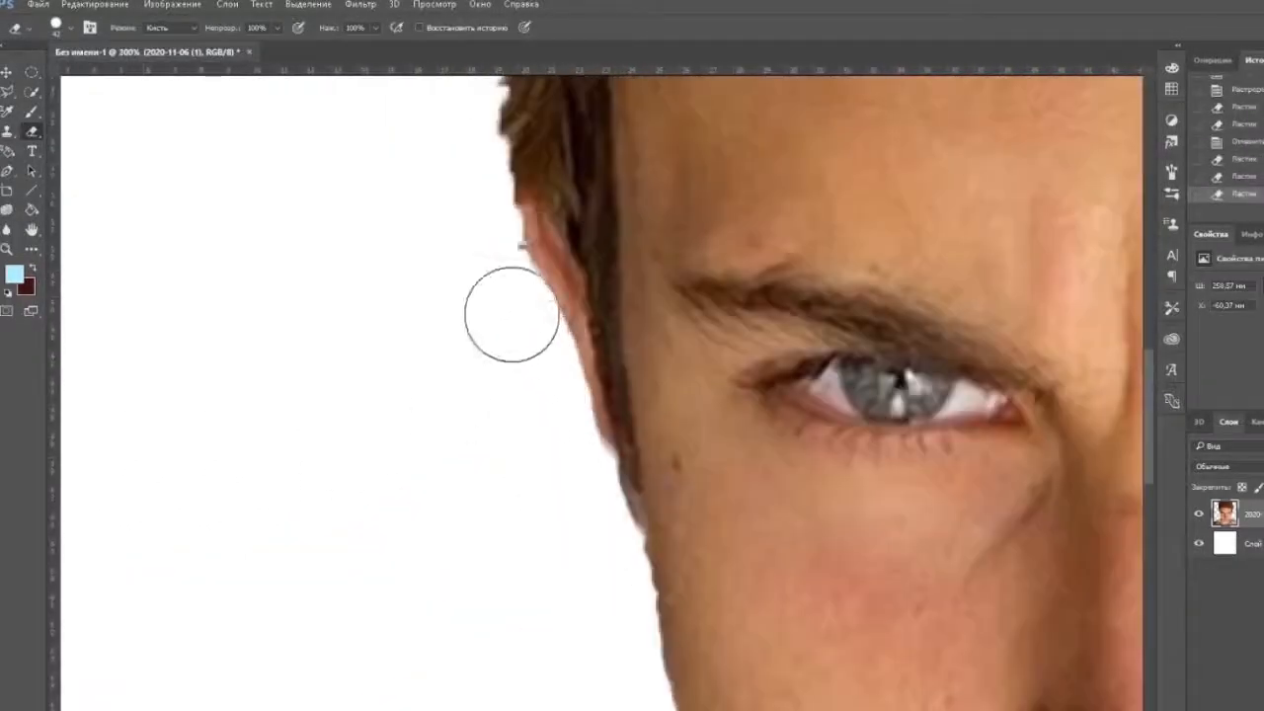
Erase leftover background pixels along the ear, hair and hat edge on the image-left side.
{"action": "left_click_drag", "start_coordinate": [385, 221], "coordinate": [416, 559]}
{"action": "left_click_drag", "start_coordinate": [431, 408], "coordinate": [425, 538]}
{"action": "left_click_drag", "start_coordinate": [422, 334], "coordinate": [390, 576]}
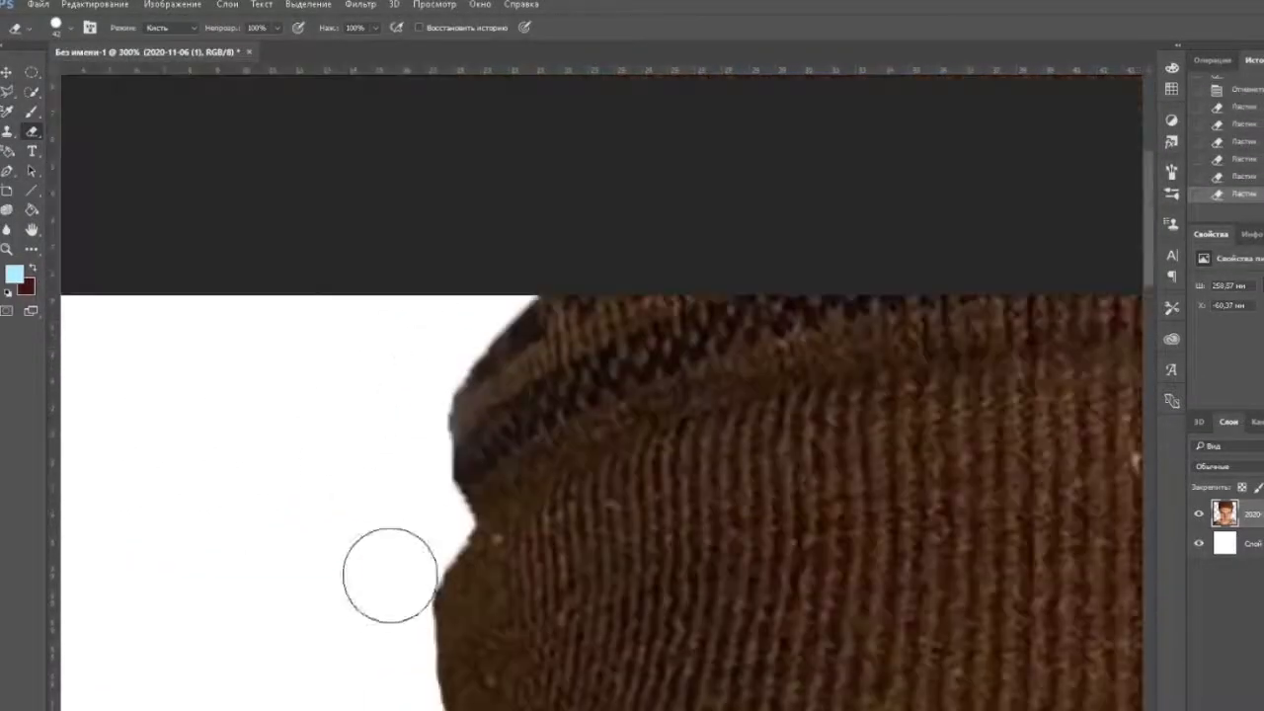
Erase leftover background pixels along the image-right edge of the hat and the hair below it.
{"action": "left_click_drag", "start_coordinate": [849, 643], "coordinate": [99, 503]}
{"action": "left_click_drag", "start_coordinate": [673, 263], "coordinate": [695, 427]}
{"action": "left_click_drag", "start_coordinate": [865, 543], "coordinate": [813, 247]}
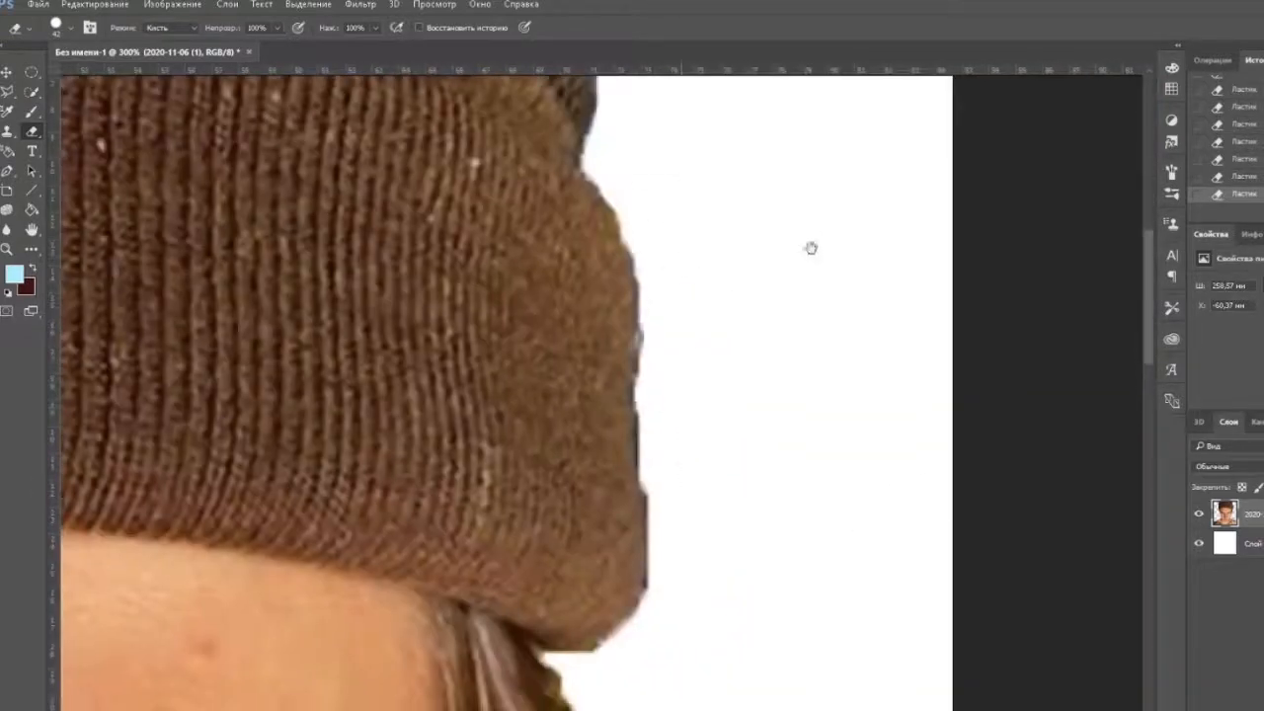
{"action": "mouse_move", "coordinate": [681, 296]}
{"action": "left_mouse_down"}
{"action": "mouse_move", "coordinate": [691, 579]}
{"action": "mouse_move", "coordinate": [682, 267]}
{"action": "left_mouse_up"}
{"action": "left_click_drag", "start_coordinate": [612, 593], "coordinate": [716, 296]}
{"action": "left_click_drag", "start_coordinate": [541, 568], "coordinate": [607, 261]}
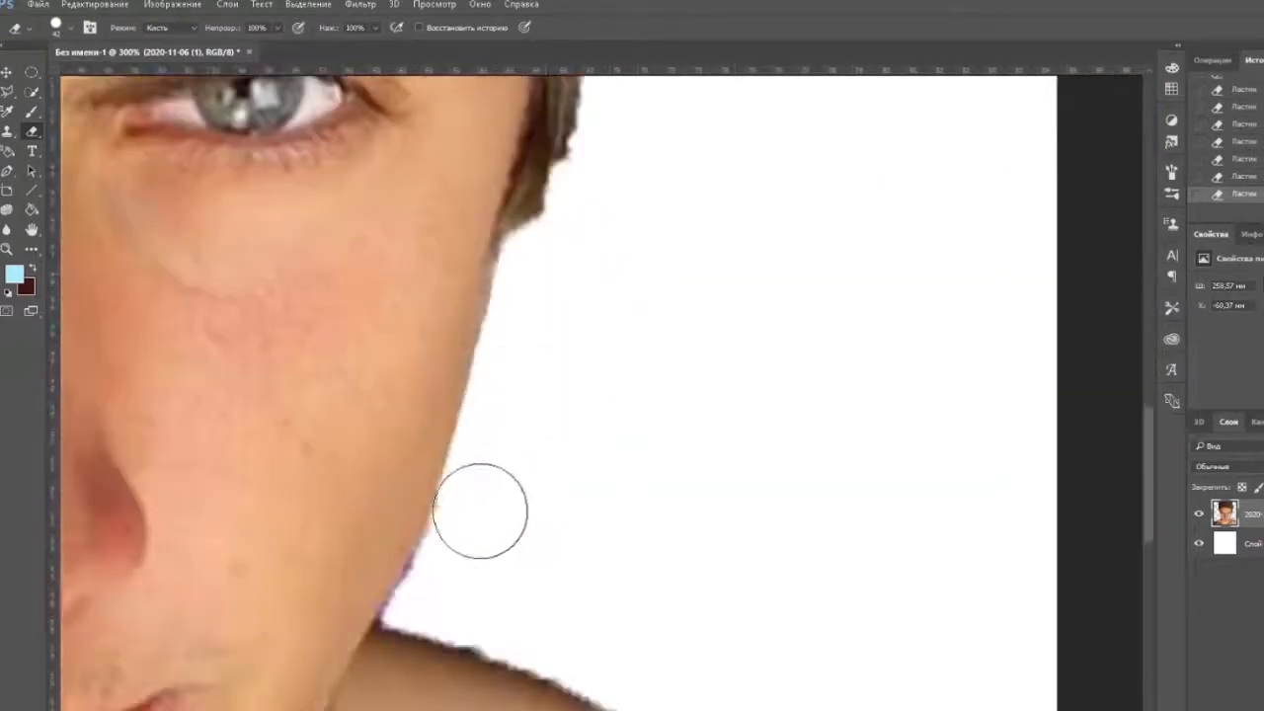
Clean up the cutout edge along the image-right cheek, neck and shoulder with the eraser.
{"action": "mouse_move", "coordinate": [480, 511]}
{"action": "left_mouse_down"}
{"action": "mouse_move", "coordinate": [567, 652]}
{"action": "mouse_move", "coordinate": [268, 453]}
{"action": "left_mouse_up"}
{"action": "mouse_move", "coordinate": [297, 444]}
{"action": "left_mouse_down"}
{"action": "mouse_move", "coordinate": [539, 542]}
{"action": "mouse_move", "coordinate": [599, 629]}
{"action": "left_mouse_up"}
{"action": "left_click_drag", "start_coordinate": [599, 629], "coordinate": [523, 356]}
{"action": "left_click_drag", "start_coordinate": [533, 345], "coordinate": [612, 395]}
{"action": "left_click_drag", "start_coordinate": [657, 554], "coordinate": [538, 166]}
{"action": "left_click_drag", "start_coordinate": [545, 167], "coordinate": [540, 283]}
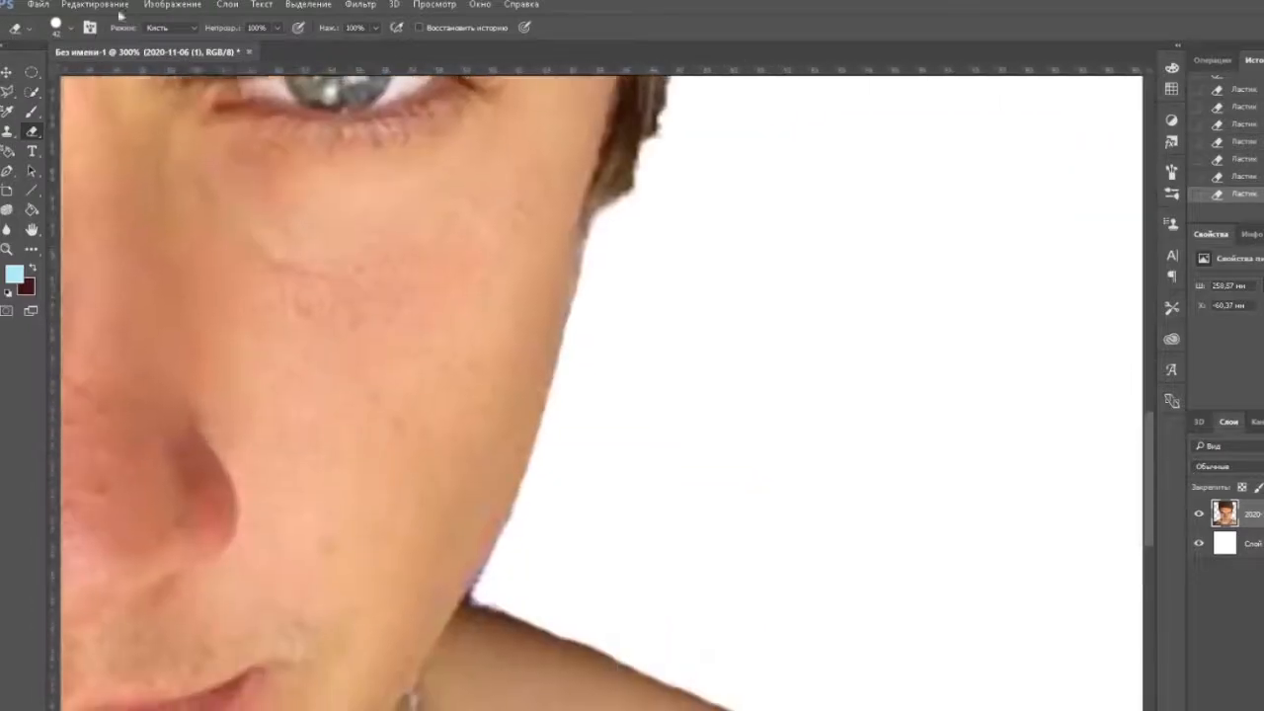
Texture the hair edges on both sides of the face with a 24 px bristle-like eraser tip, reducing its opacity to 41%.
{"action": "left_click", "coordinate": [56, 27]}
{"action": "key", "text": "Return"}
{"action": "left_click", "coordinate": [57, 26]}
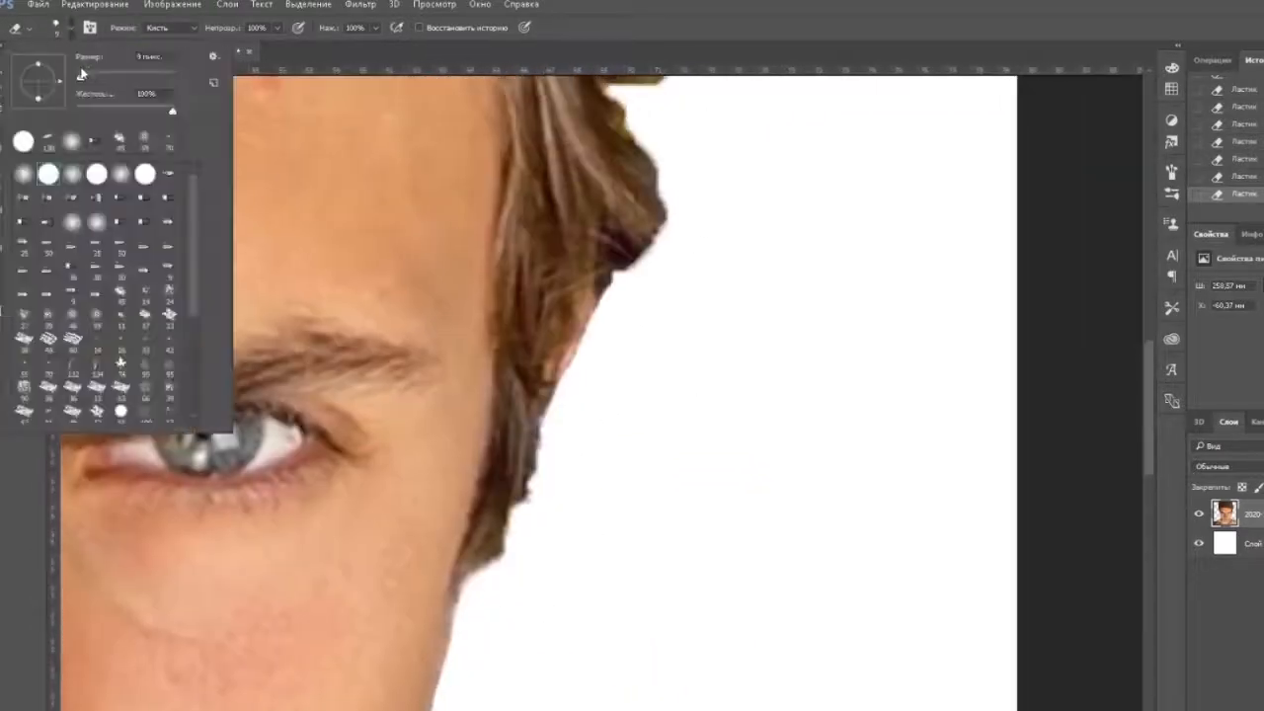
{"action": "double_click", "coordinate": [153, 269]}
{"action": "left_click_drag", "start_coordinate": [653, 244], "coordinate": [657, 462]}
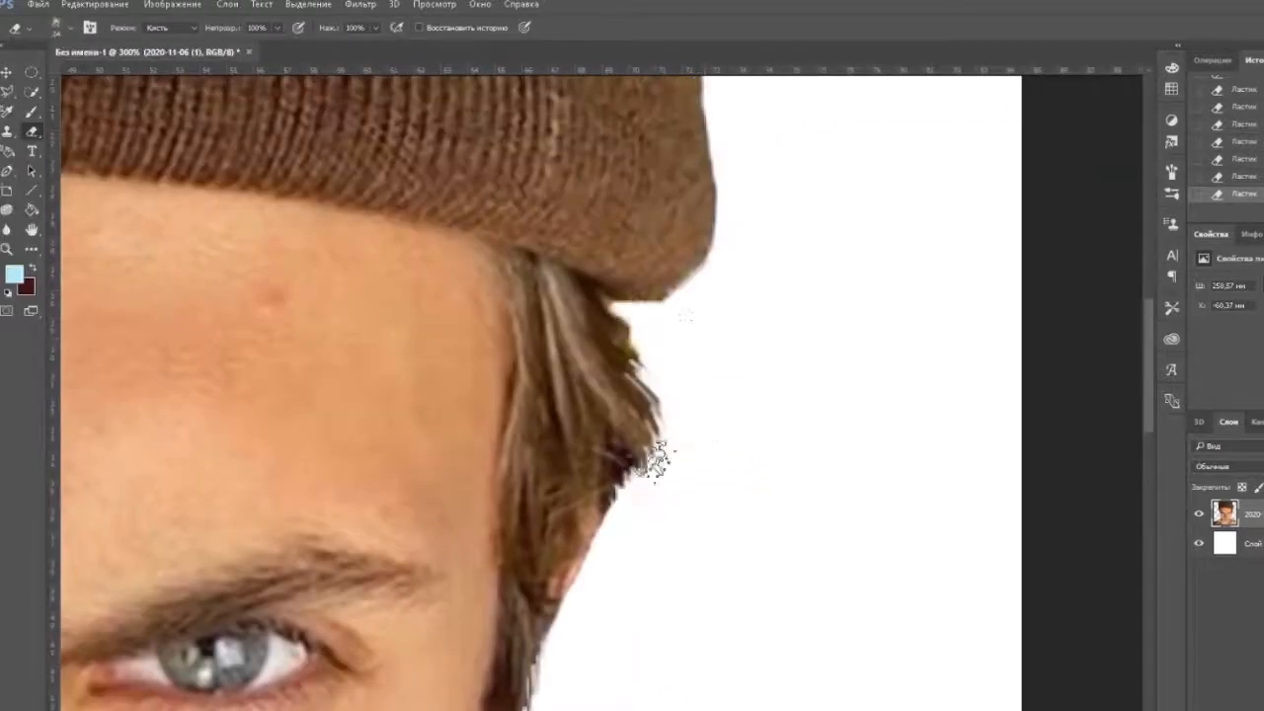
{"action": "left_click", "coordinate": [278, 28]}
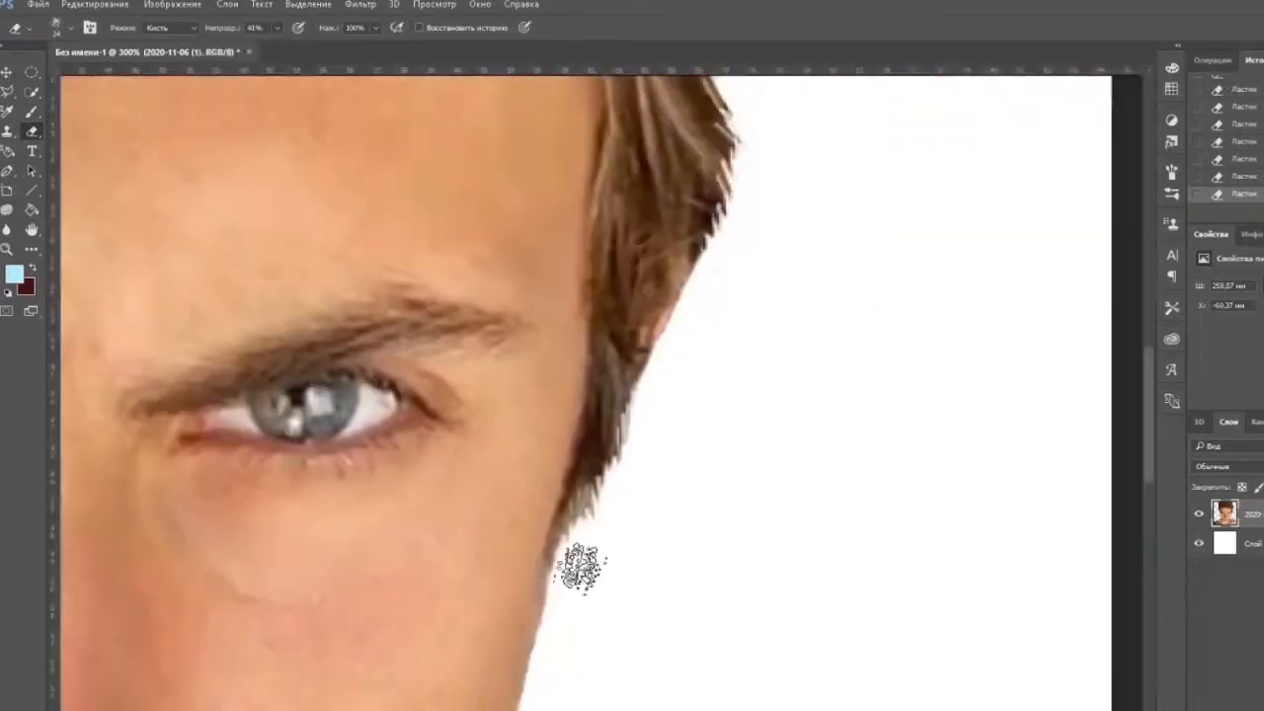
{"action": "scroll", "coordinate": [711, 360], "scroll_direction": "up", "scroll_amount": 5}
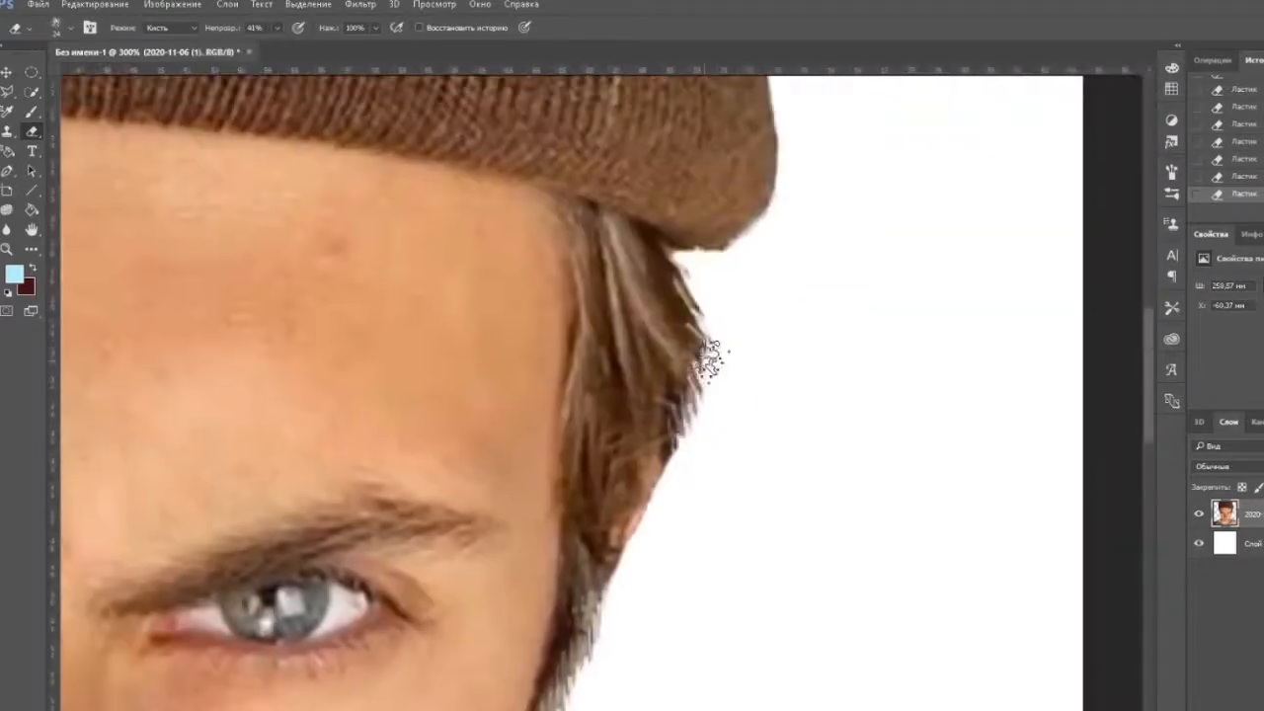
Soften the cutout edges around the hat, hair, face and shoulders with a soft 24 px eraser at 100% opacity.
{"action": "left_click", "coordinate": [73, 28]}
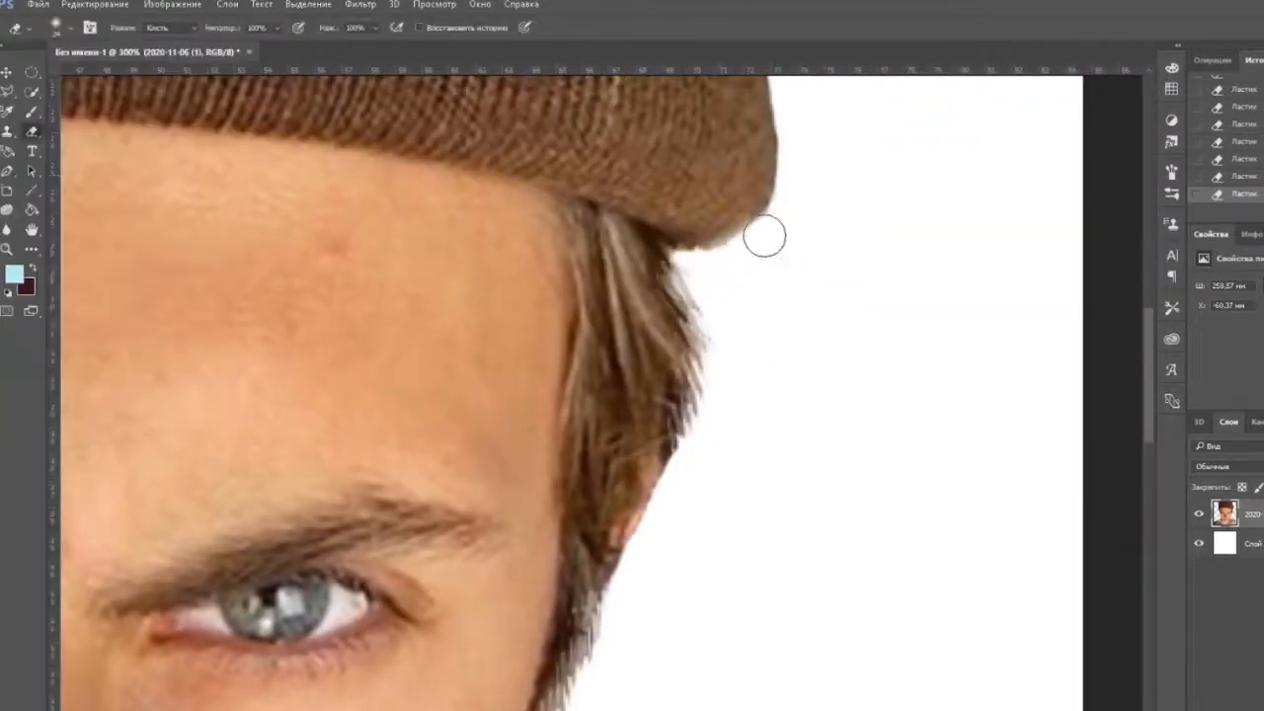
{"action": "left_click_drag", "start_coordinate": [764, 237], "coordinate": [733, 514]}
{"action": "scroll", "coordinate": [743, 474], "scroll_direction": "down", "scroll_amount": 5}
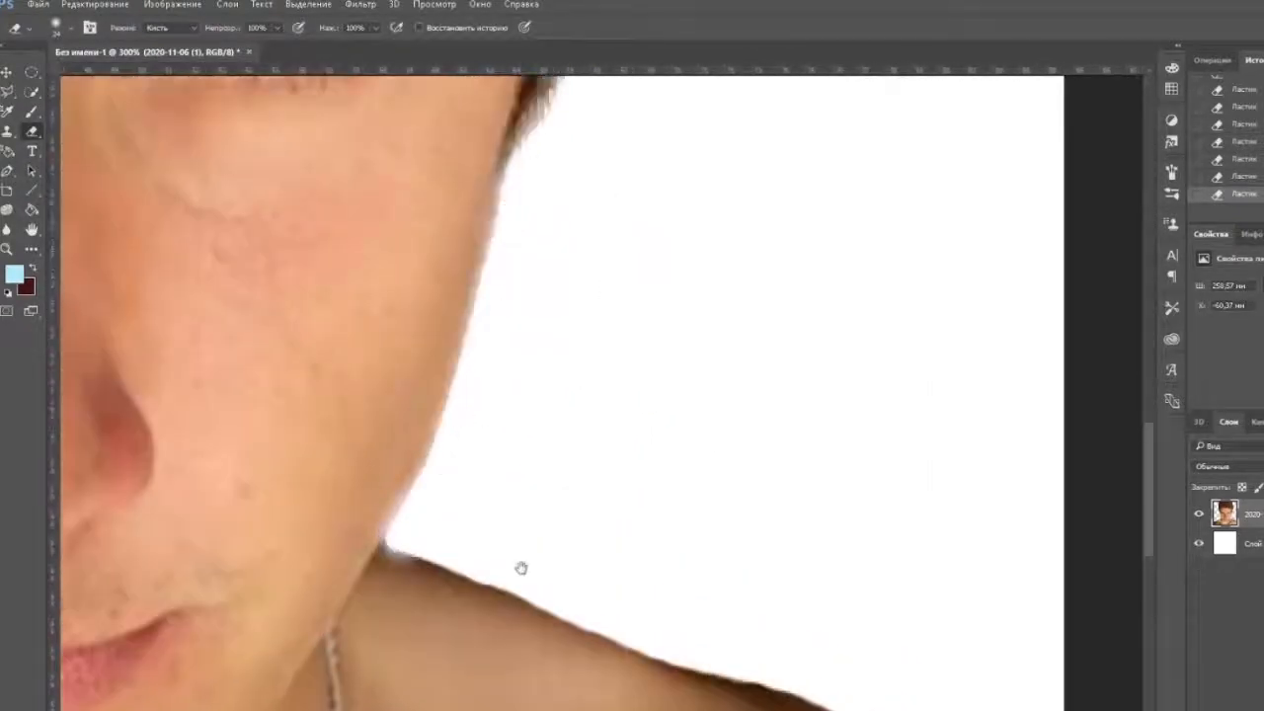
{"action": "left_click_drag", "start_coordinate": [521, 568], "coordinate": [510, 383]}
{"action": "mouse_move", "coordinate": [446, 369]}
{"action": "left_mouse_down"}
{"action": "mouse_move", "coordinate": [807, 497]}
{"action": "mouse_move", "coordinate": [997, 637]}
{"action": "left_mouse_up"}
{"action": "mouse_move", "coordinate": [1010, 666]}
{"action": "left_mouse_down"}
{"action": "mouse_move", "coordinate": [717, 285]}
{"action": "mouse_move", "coordinate": [693, 558]}
{"action": "left_mouse_up"}
{"action": "mouse_move", "coordinate": [148, 395]}
{"action": "left_mouse_down"}
{"action": "mouse_move", "coordinate": [720, 550]}
{"action": "mouse_move", "coordinate": [701, 585]}
{"action": "left_mouse_up"}
{"action": "mouse_move", "coordinate": [474, 474]}
{"action": "left_mouse_down"}
{"action": "mouse_move", "coordinate": [995, 226]}
{"action": "mouse_move", "coordinate": [562, 494]}
{"action": "left_mouse_up"}
{"action": "mouse_move", "coordinate": [602, 484]}
{"action": "left_mouse_down"}
{"action": "mouse_move", "coordinate": [790, 358]}
{"action": "mouse_move", "coordinate": [760, 535]}
{"action": "left_mouse_up"}
{"action": "mouse_move", "coordinate": [756, 533]}
{"action": "left_mouse_down"}
{"action": "mouse_move", "coordinate": [663, 330]}
{"action": "mouse_move", "coordinate": [685, 542]}
{"action": "left_mouse_up"}
{"action": "left_click_drag", "start_coordinate": [642, 277], "coordinate": [691, 516]}
{"action": "left_click_drag", "start_coordinate": [687, 511], "coordinate": [590, 295]}
{"action": "left_click_drag", "start_coordinate": [593, 109], "coordinate": [598, 486]}
{"action": "mouse_move", "coordinate": [576, 450]}
{"action": "left_mouse_down"}
{"action": "mouse_move", "coordinate": [480, 375]}
{"action": "mouse_move", "coordinate": [543, 134]}
{"action": "left_mouse_up"}
{"action": "mouse_move", "coordinate": [543, 134]}
{"action": "left_mouse_down"}
{"action": "mouse_move", "coordinate": [555, 349]}
{"action": "mouse_move", "coordinate": [573, 136]}
{"action": "left_mouse_up"}
{"action": "mouse_move", "coordinate": [565, 99]}
{"action": "left_mouse_down"}
{"action": "mouse_move", "coordinate": [546, 386]}
{"action": "mouse_move", "coordinate": [642, 261]}
{"action": "left_mouse_up"}
{"action": "key", "text": "alt+Tab"}
Place the tunnel photo pexels-ibrahim-boran-263789 from the file explorer into the portrait document.
{"action": "key", "text": "alt+Tab"}
{"action": "key", "text": "ctrl+minus"}
{"action": "key", "text": "ctrl+minus"}
{"action": "key", "text": "ctrl+minus"}
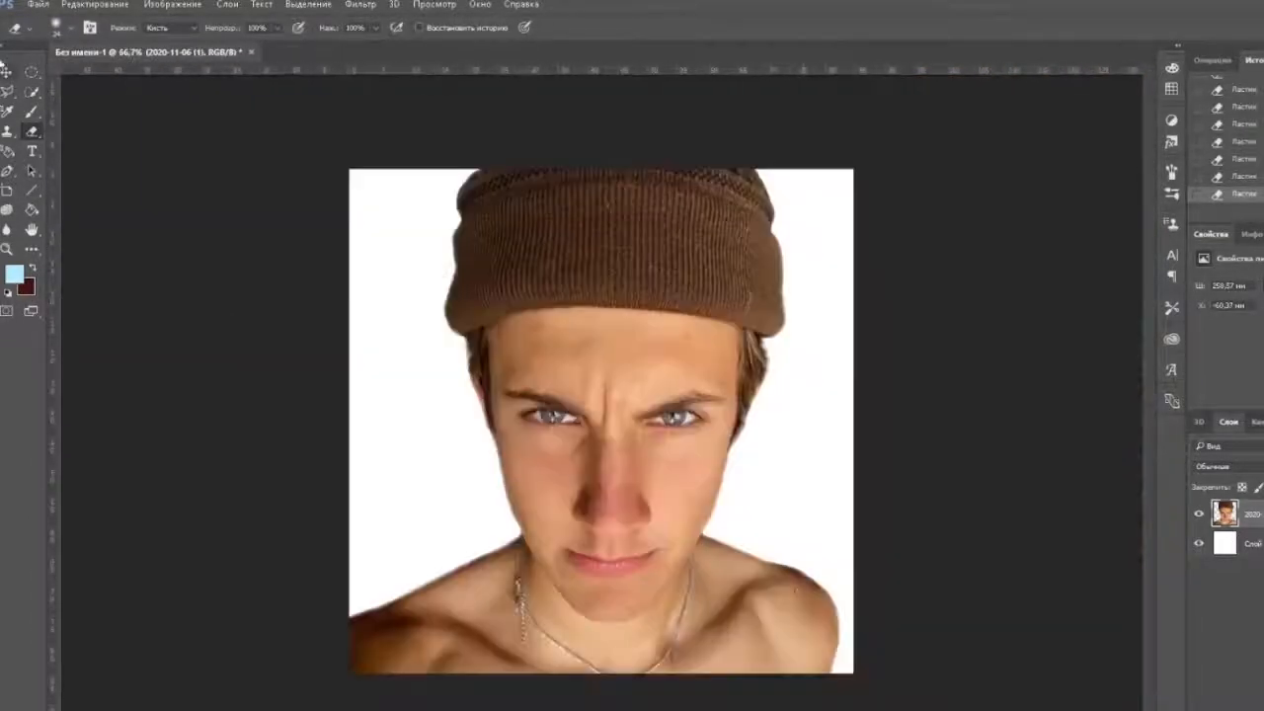
{"action": "key", "text": "v"}
{"action": "key", "text": "alt+Tab"}
{"action": "key", "text": "alt+Tab"}
{"action": "left_click", "coordinate": [588, 701]}
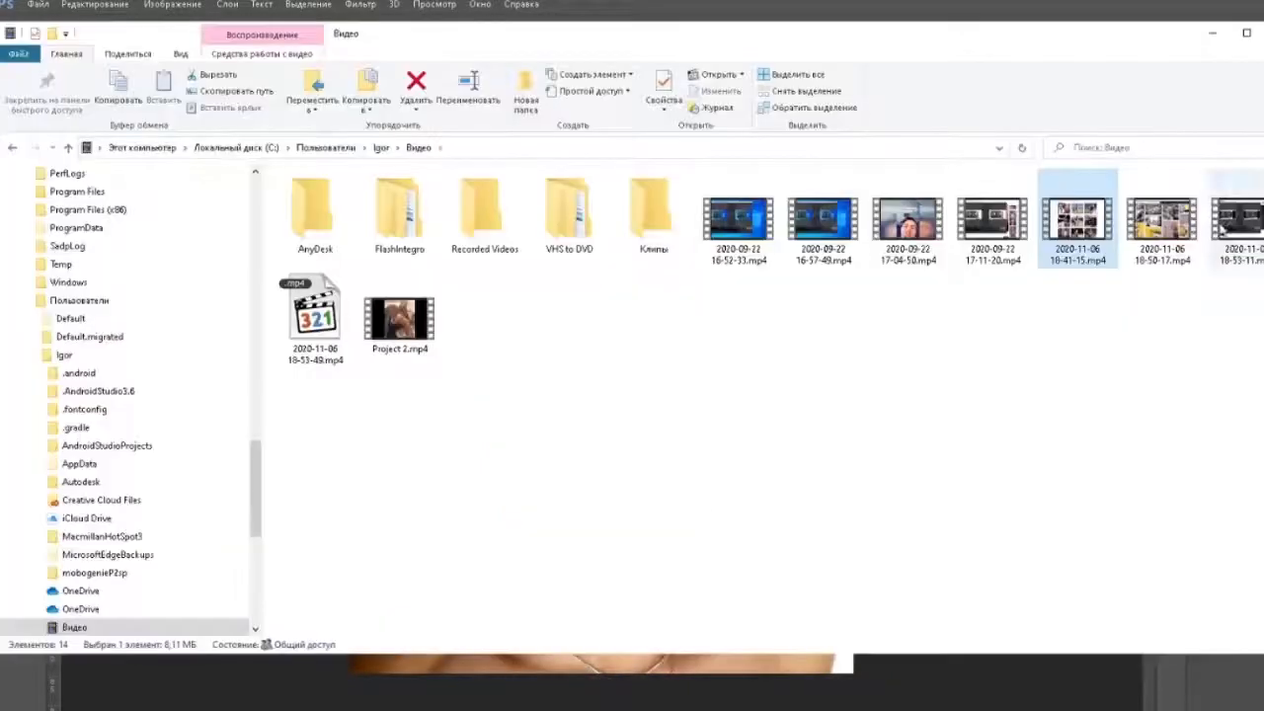
{"action": "left_click", "coordinate": [917, 701]}
{"action": "left_click_drag", "start_coordinate": [1039, 350], "coordinate": [632, 415]}
{"action": "left_click_drag", "start_coordinate": [758, 366], "coordinate": [759, 385]}
{"action": "key", "text": "Return"}
Move the tunnel layer beneath the portrait layer and enlarge it to cover the canvas.
{"action": "left_click_drag", "start_coordinate": [1227, 513], "coordinate": [1227, 553]}
{"action": "key", "text": "ctrl+t"}
{"action": "left_click_drag", "start_coordinate": [854, 298], "coordinate": [1005, 213]}
{"action": "left_click_drag", "start_coordinate": [850, 336], "coordinate": [891, 350]}
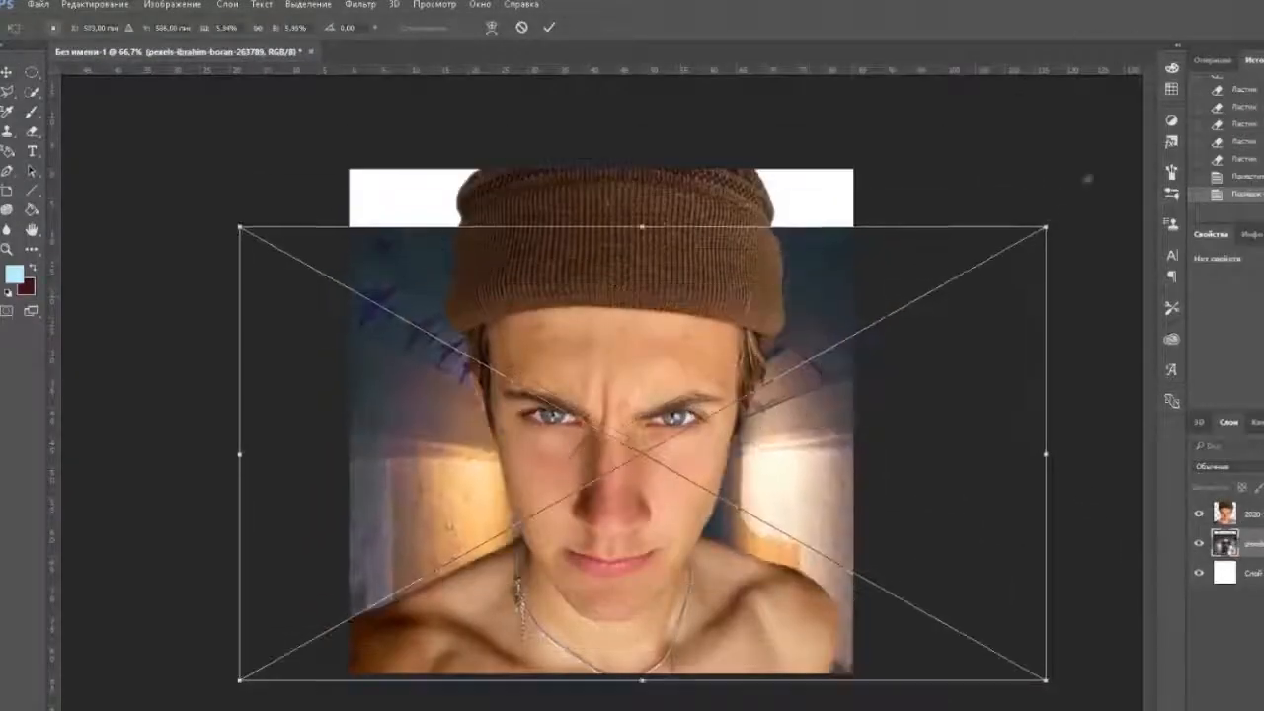
{"action": "left_click_drag", "start_coordinate": [1047, 226], "coordinate": [1120, 185]}
{"action": "left_click_drag", "start_coordinate": [824, 344], "coordinate": [805, 294]}
{"action": "left_click_drag", "start_coordinate": [156, 129], "coordinate": [938, 173]}
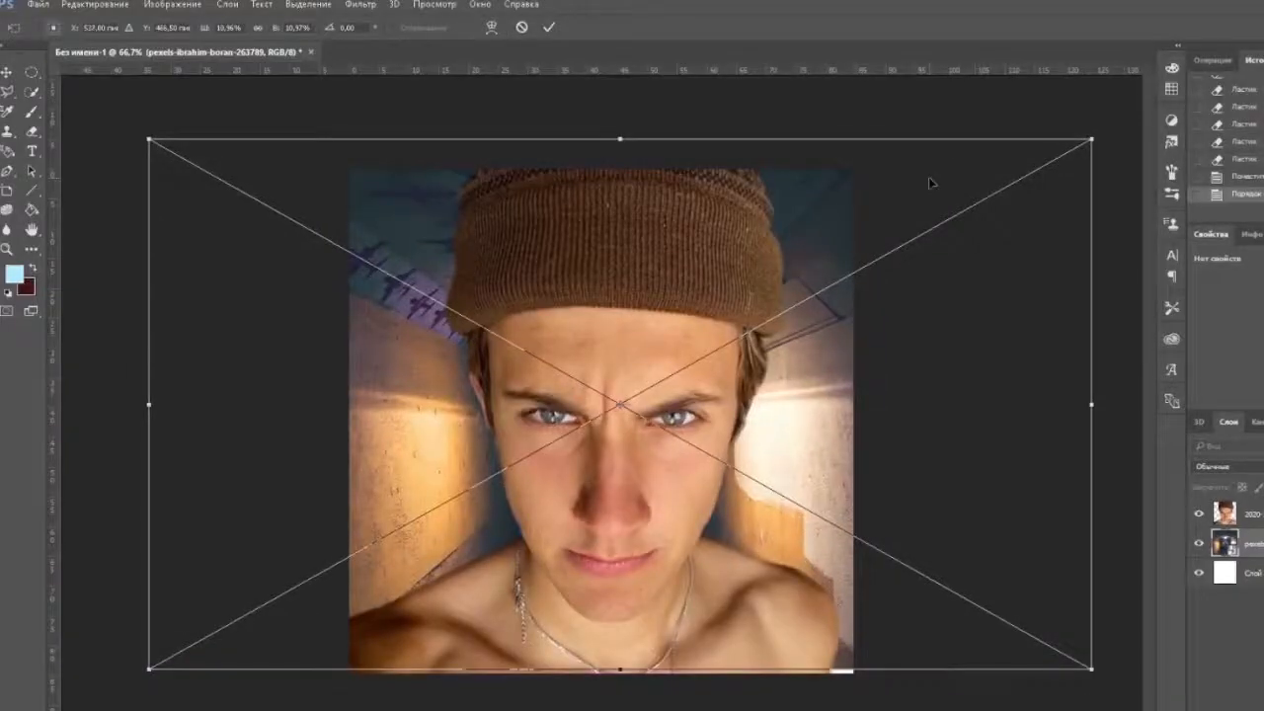
{"action": "key", "text": "Return"}
Adjust the tunnel image's transform so it fills the canvas behind the man, with its lower edge on the canvas edge.
{"action": "left_click", "coordinate": [749, 710]}
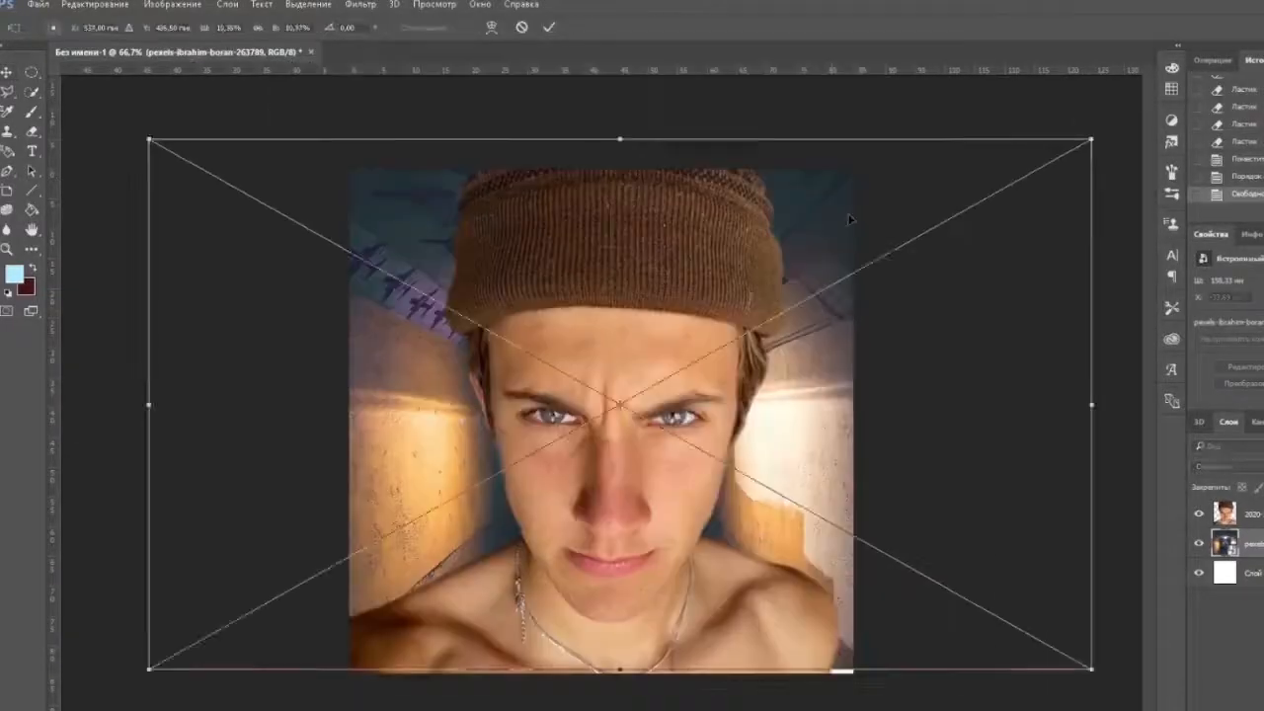
{"action": "left_click_drag", "start_coordinate": [846, 211], "coordinate": [894, 254]}
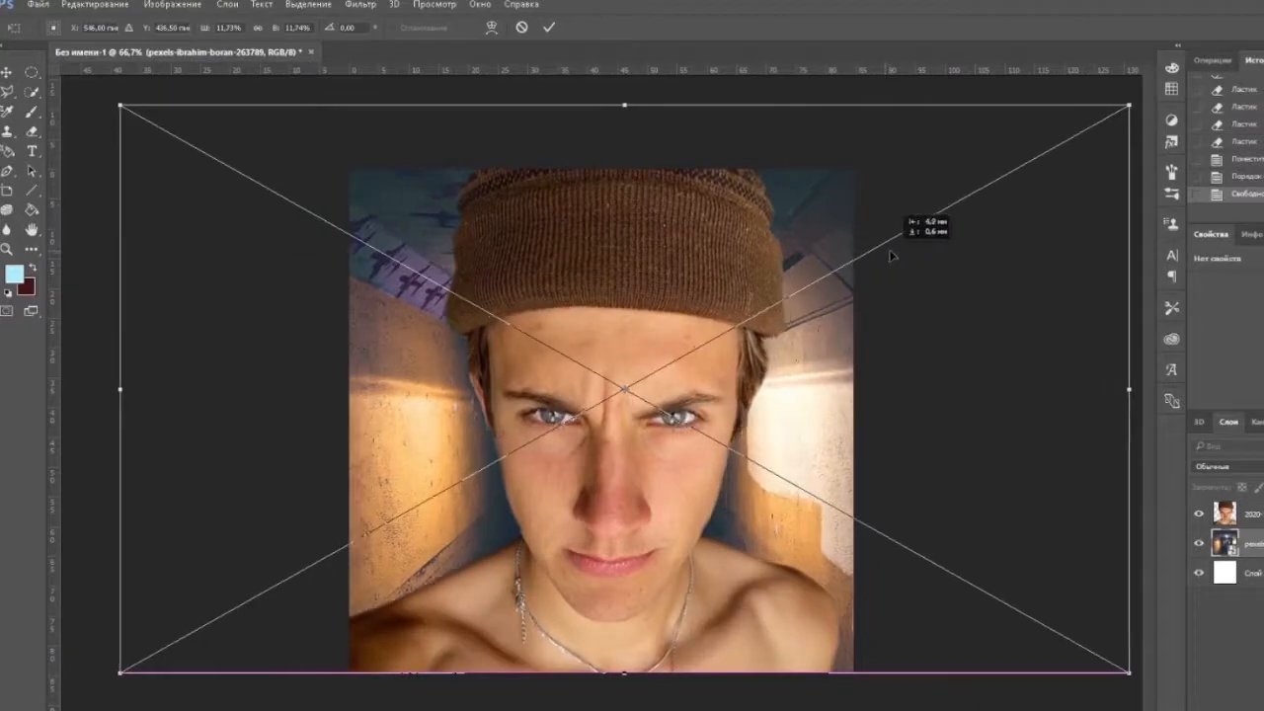
{"action": "key", "text": "Return"}
{"action": "left_click", "coordinate": [751, 710]}
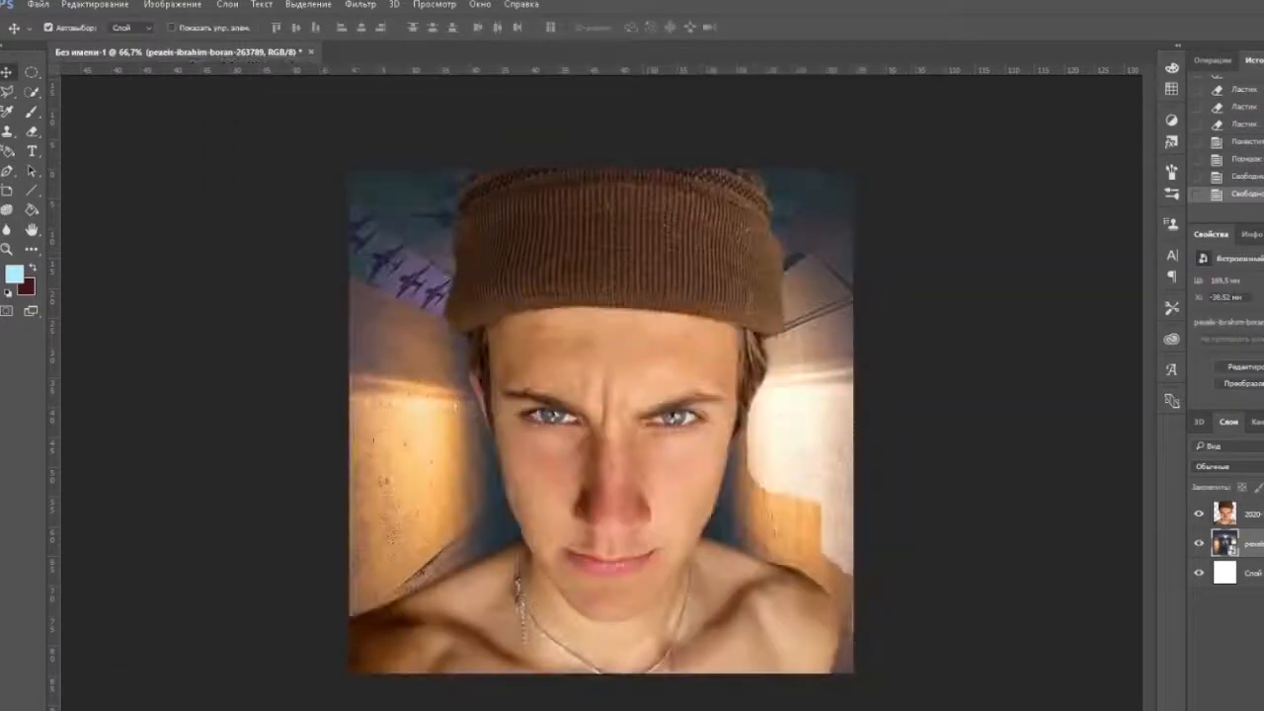
Lower the brightness and raise the contrast of the tunnel layer with a Brightness/Contrast adjustment.
{"action": "left_click", "coordinate": [173, 4]}
{"action": "mouse_move", "coordinate": [197, 37]}
{"action": "left_click", "coordinate": [454, 37]}
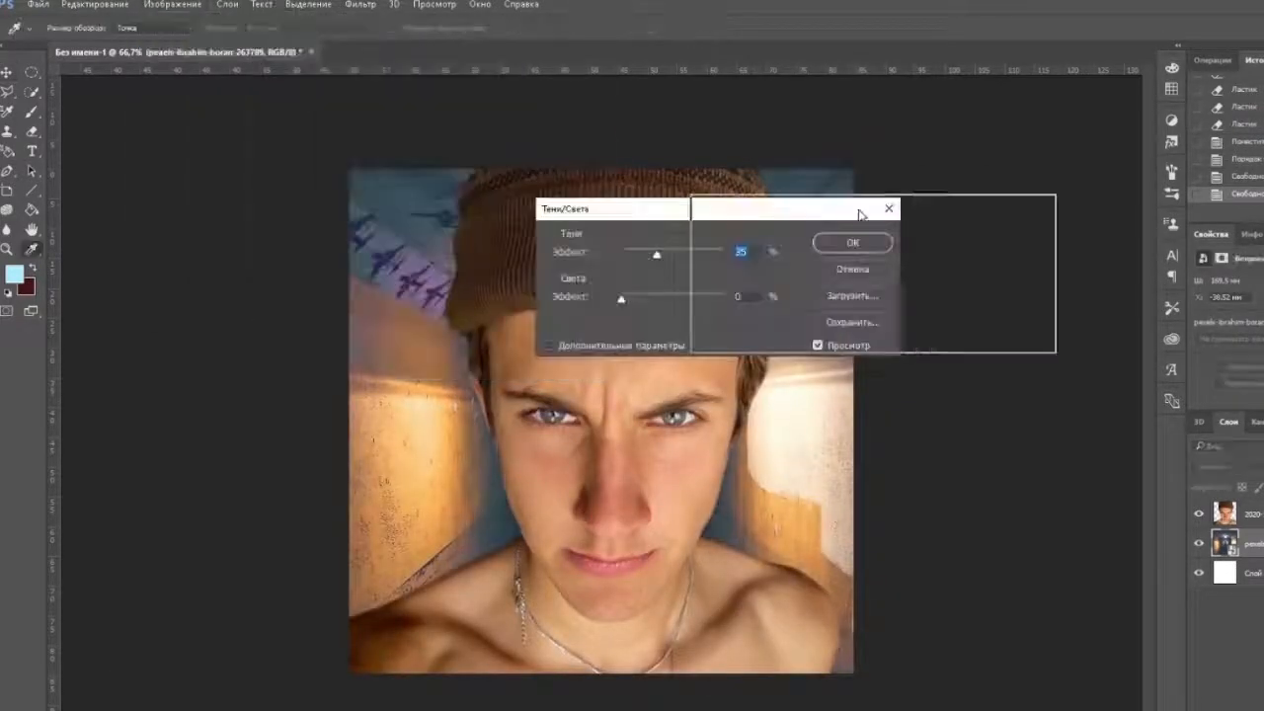
{"action": "left_click_drag", "start_coordinate": [647, 212], "coordinate": [851, 241]}
{"action": "left_click_drag", "start_coordinate": [883, 283], "coordinate": [861, 285]}
{"action": "left_click_drag", "start_coordinate": [884, 318], "coordinate": [925, 317]}
{"action": "left_click", "coordinate": [1008, 271]}
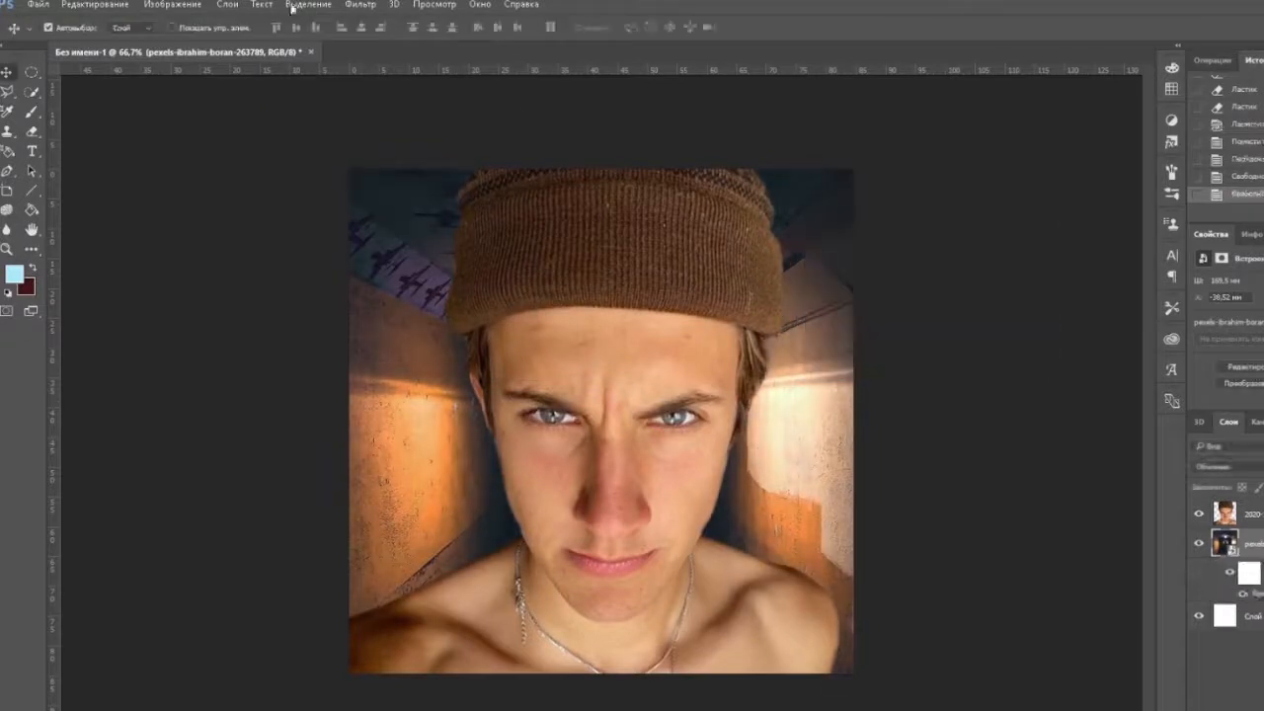
Apply Levels to the tunnel layer with input values 19, 0.92 and 255.
{"action": "left_click", "coordinate": [173, 4]}
{"action": "mouse_move", "coordinate": [197, 40]}
{"action": "left_click", "coordinate": [425, 56]}
{"action": "mouse_move", "coordinate": [866, 360]}
{"action": "left_mouse_down"}
{"action": "mouse_move", "coordinate": [895, 363]}
{"action": "mouse_move", "coordinate": [865, 364]}
{"action": "left_mouse_up"}
{"action": "left_click_drag", "start_coordinate": [771, 360], "coordinate": [782, 362]}
{"action": "left_click_drag", "start_coordinate": [962, 362], "coordinate": [982, 366]}
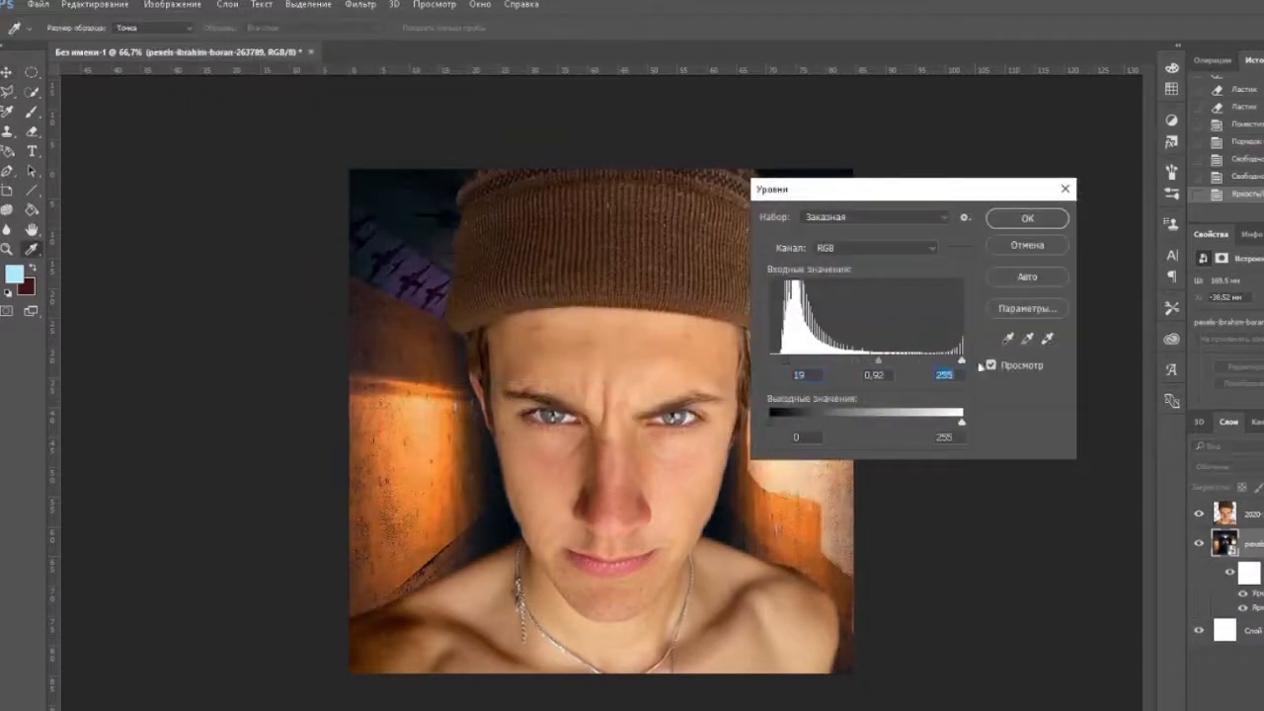
{"action": "mouse_move", "coordinate": [962, 423]}
{"action": "left_mouse_down"}
{"action": "mouse_move", "coordinate": [892, 426]}
{"action": "mouse_move", "coordinate": [964, 425]}
{"action": "left_mouse_up"}
{"action": "left_click", "coordinate": [1027, 218]}
Shift the tunnel layer's colours toward blue with a Color Balance adjustment.
{"action": "left_click", "coordinate": [173, 4]}
{"action": "mouse_move", "coordinate": [197, 37]}
{"action": "left_click", "coordinate": [435, 138]}
{"action": "left_click_drag", "start_coordinate": [722, 197], "coordinate": [962, 206]}
{"action": "left_click_drag", "start_coordinate": [925, 272], "coordinate": [911, 273]}
{"action": "left_click_drag", "start_coordinate": [925, 307], "coordinate": [935, 307]}
{"action": "left_click", "coordinate": [793, 349]}
{"action": "left_click", "coordinate": [1104, 241]}
Hide the portrait layer, rasterize the tunnel layer and choose a large soft round brush with 0% hardness.
{"action": "left_click", "coordinate": [1199, 515]}
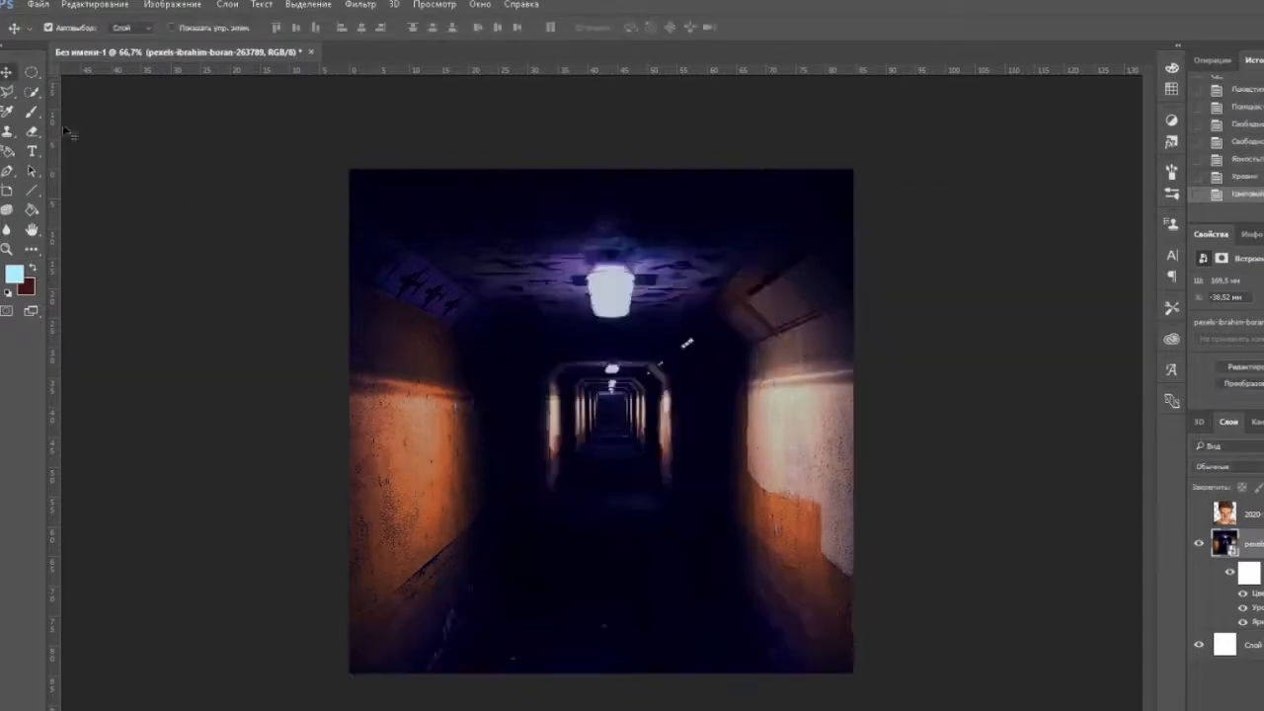
{"action": "left_click", "coordinate": [70, 28]}
{"action": "left_click", "coordinate": [23, 141]}
{"action": "key", "text": "Return"}
{"action": "left_click", "coordinate": [71, 28]}
{"action": "left_click_drag", "start_coordinate": [130, 77], "coordinate": [161, 79]}
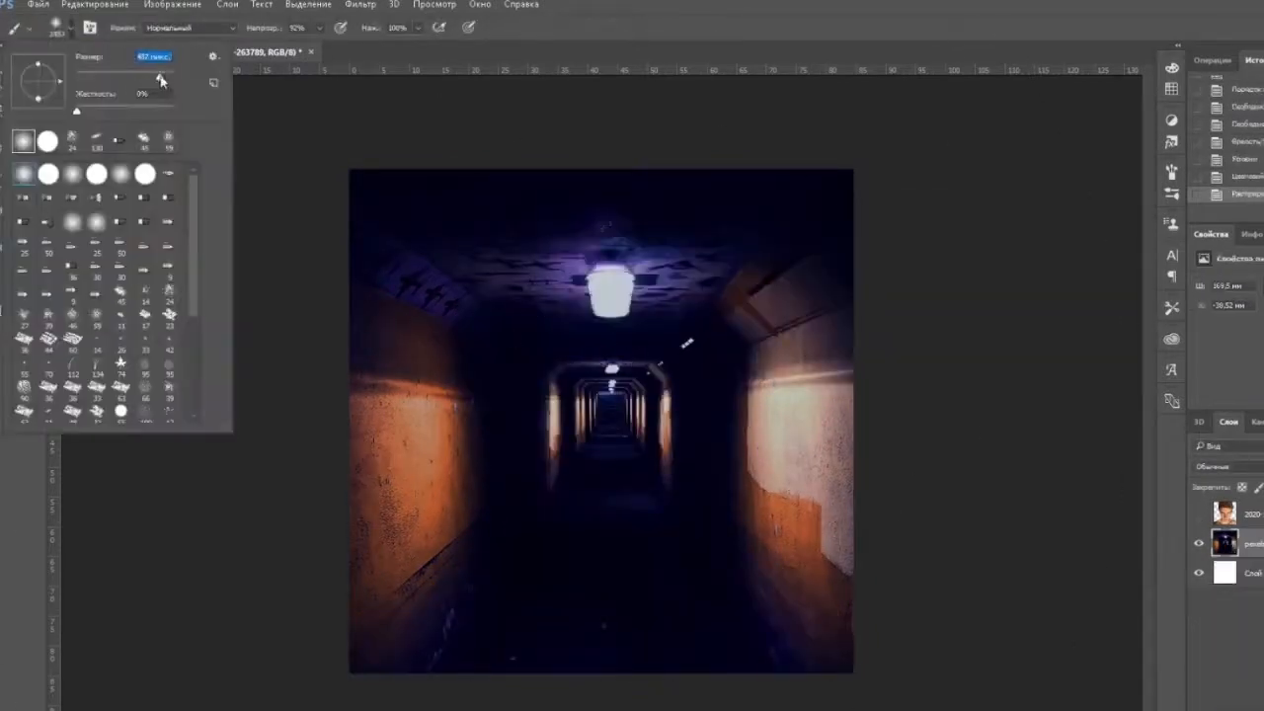
{"action": "left_click", "coordinate": [293, 270]}
Set the foreground colour to white and paint a large soft glow in the middle of the tunnel.
{"action": "left_click", "coordinate": [15, 275]}
{"action": "left_click", "coordinate": [893, 510]}
{"action": "left_click", "coordinate": [1242, 488]}
{"action": "left_click", "coordinate": [612, 414]}
{"action": "left_click", "coordinate": [608, 424]}
{"action": "left_click", "coordinate": [607, 426]}
{"action": "left_click", "coordinate": [607, 425]}
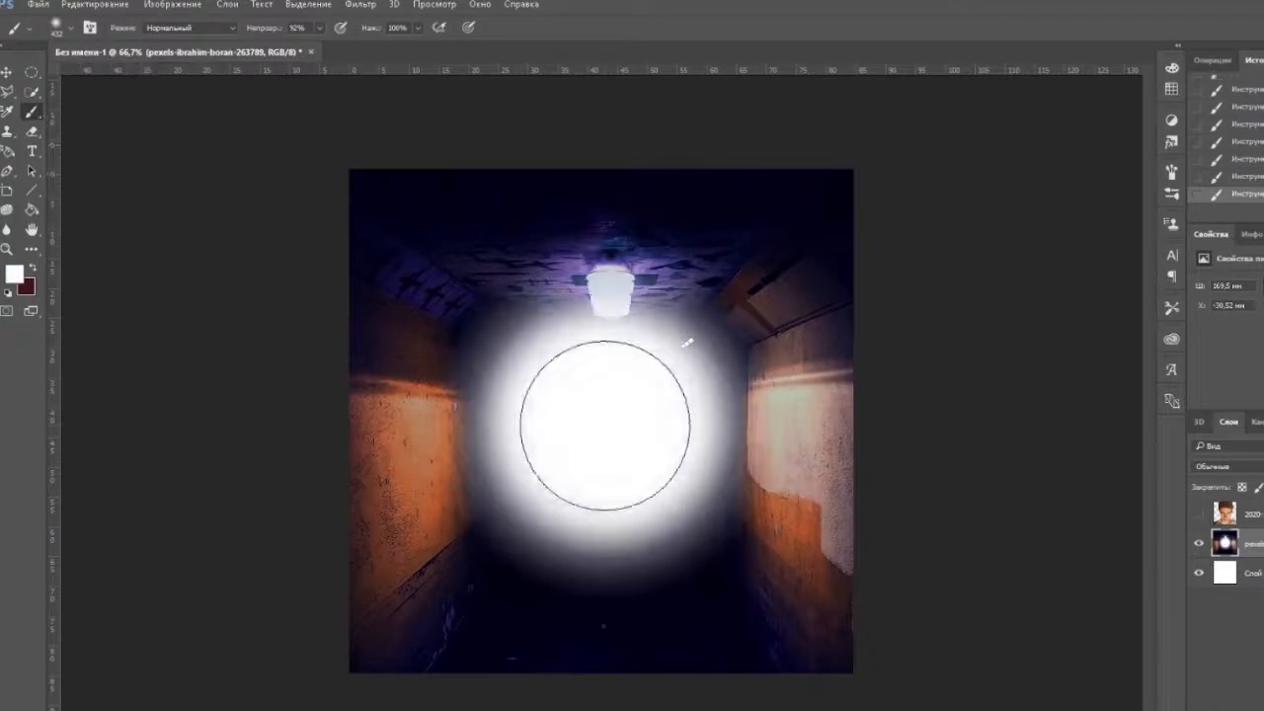
{"action": "left_click", "coordinate": [1200, 515]}
{"action": "left_click", "coordinate": [1200, 515]}
Switch the brush to a smaller 130 px tip.
{"action": "left_click", "coordinate": [70, 27]}
{"action": "left_click", "coordinate": [96, 142]}
{"action": "key", "text": "Return"}
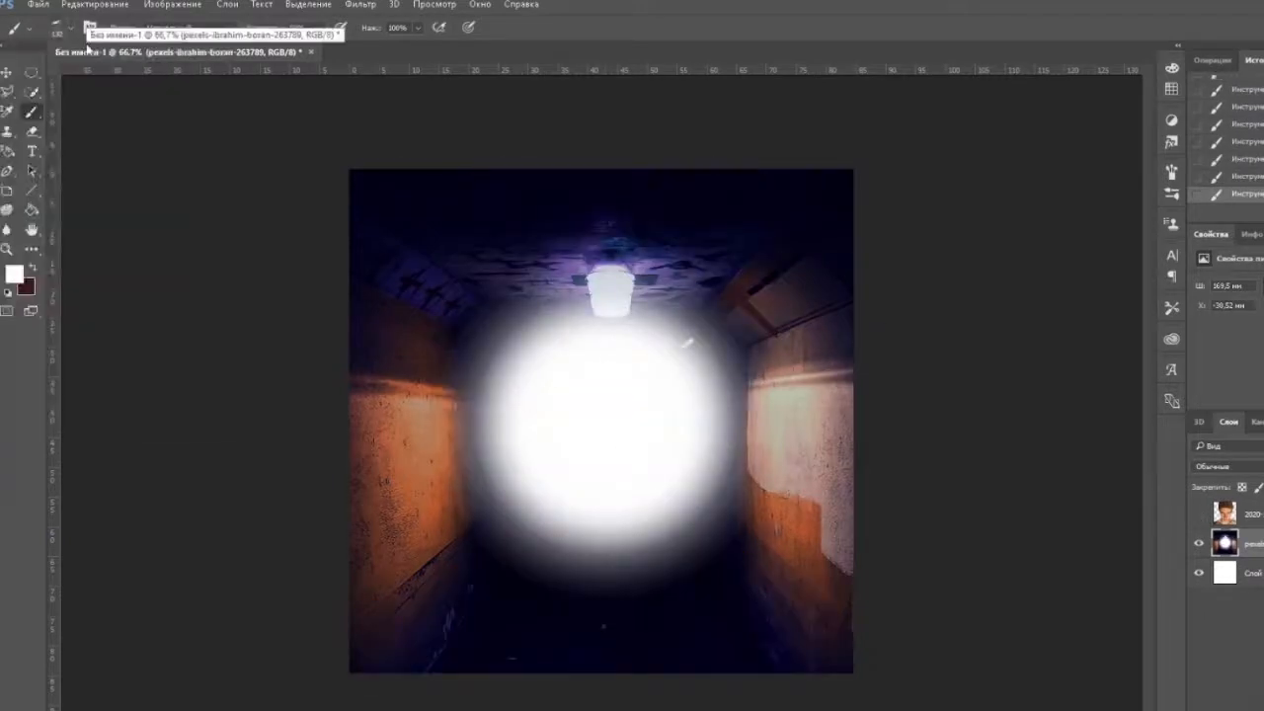
Try a white haze stroke over the image-left tunnel wall at reduced brush opacity.
{"action": "left_click", "coordinate": [319, 28]}
{"action": "left_click_drag", "start_coordinate": [322, 51], "coordinate": [274, 50]}
{"action": "mouse_move", "coordinate": [472, 425]}
{"action": "left_mouse_down"}
{"action": "mouse_move", "coordinate": [418, 451]}
{"action": "mouse_move", "coordinate": [439, 561]}
{"action": "mouse_move", "coordinate": [502, 483]}
{"action": "mouse_move", "coordinate": [415, 435]}
{"action": "left_mouse_up"}
{"action": "key", "text": "ctrl+z"}
Paint faint white haze over the tunnel's walls, ceiling and floor edges with the brush at 6% opacity.
{"action": "left_click", "coordinate": [319, 28]}
{"action": "left_click_drag", "start_coordinate": [274, 50], "coordinate": [256, 51]}
{"action": "mouse_move", "coordinate": [360, 427]}
{"action": "left_mouse_down"}
{"action": "mouse_move", "coordinate": [488, 502]}
{"action": "mouse_move", "coordinate": [480, 347]}
{"action": "mouse_move", "coordinate": [481, 383]}
{"action": "mouse_move", "coordinate": [669, 329]}
{"action": "mouse_move", "coordinate": [810, 254]}
{"action": "mouse_move", "coordinate": [748, 511]}
{"action": "mouse_move", "coordinate": [731, 484]}
{"action": "left_mouse_up"}
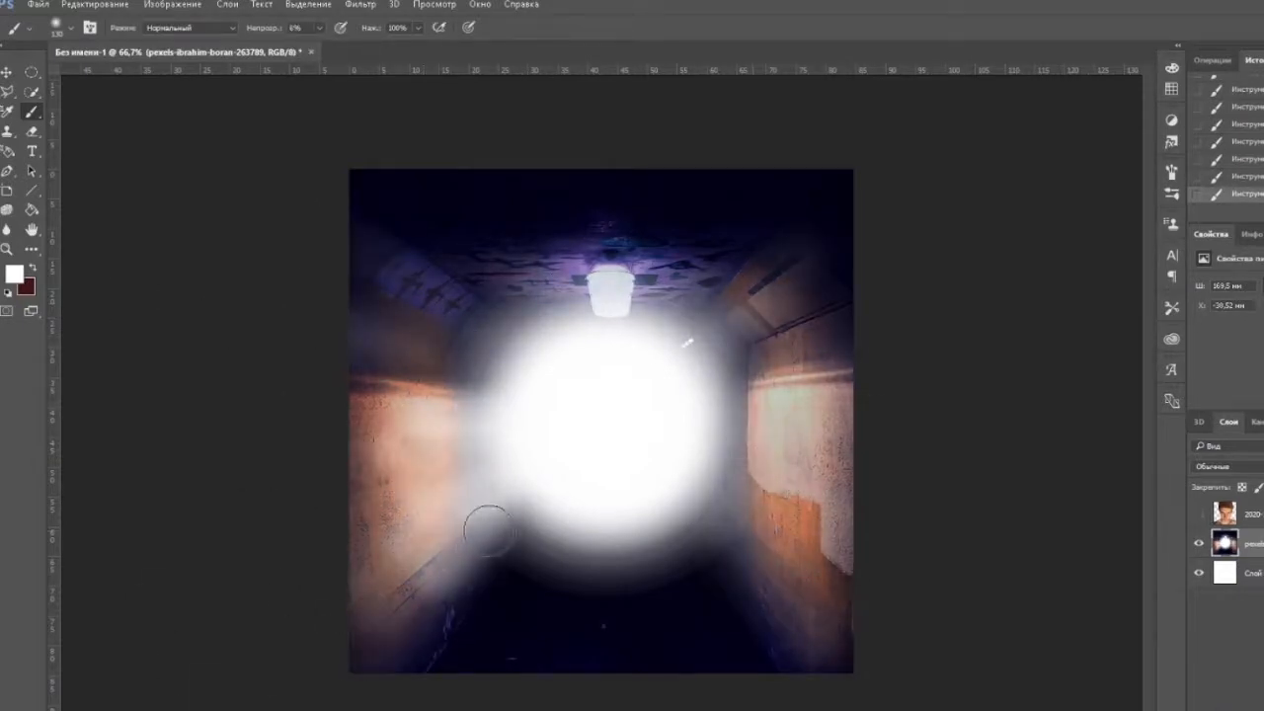
{"action": "left_click_drag", "start_coordinate": [488, 531], "coordinate": [415, 672]}
{"action": "left_click", "coordinate": [1199, 515]}
{"action": "left_click", "coordinate": [1199, 515]}
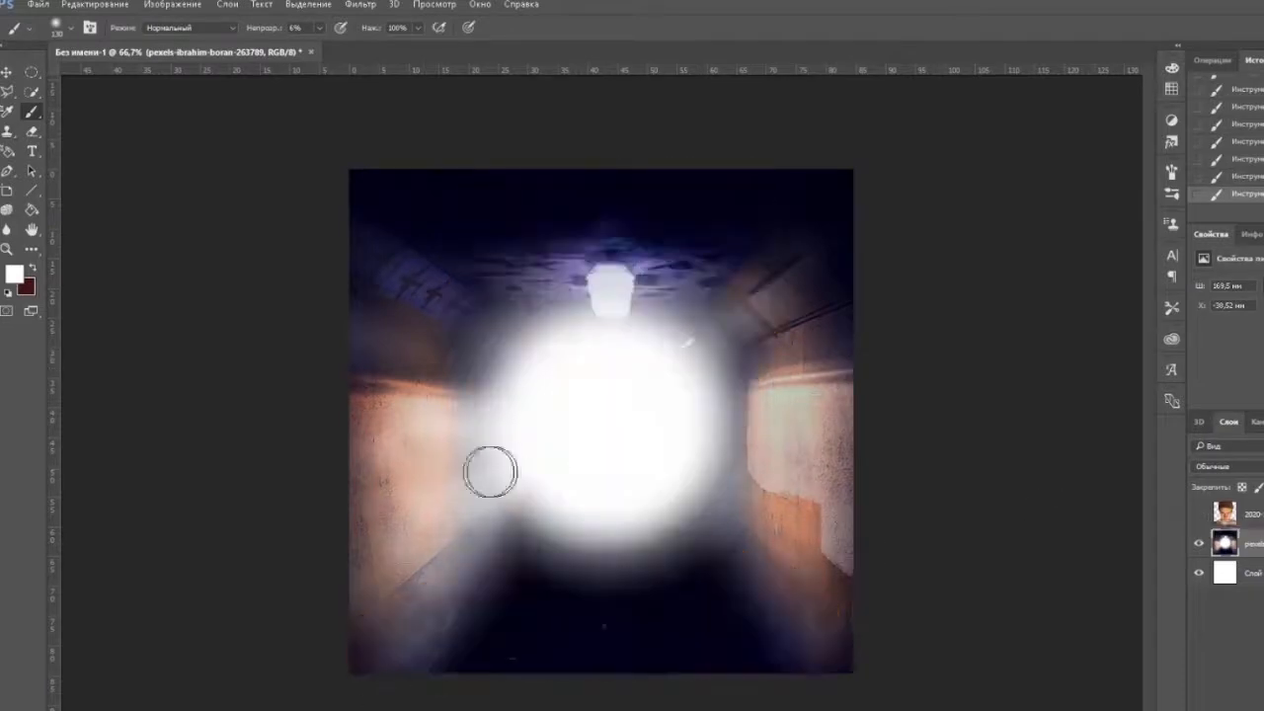
{"action": "left_click_drag", "start_coordinate": [447, 337], "coordinate": [593, 405]}
{"action": "mouse_move", "coordinate": [730, 262]}
{"action": "left_mouse_down"}
{"action": "mouse_move", "coordinate": [799, 339]}
{"action": "mouse_move", "coordinate": [762, 563]}
{"action": "left_mouse_up"}
{"action": "mouse_move", "coordinate": [553, 562]}
{"action": "left_mouse_down"}
{"action": "mouse_move", "coordinate": [708, 534]}
{"action": "mouse_move", "coordinate": [756, 618]}
{"action": "left_mouse_up"}
Strengthen the haze around the central glow with higher brush opacity and a different brush size, and show the portrait layer again.
{"action": "left_click", "coordinate": [320, 28]}
{"action": "left_click_drag", "start_coordinate": [317, 47], "coordinate": [329, 46]}
{"action": "left_click", "coordinate": [70, 27]}
{"action": "left_click_drag", "start_coordinate": [71, 79], "coordinate": [83, 79]}
{"action": "mouse_move", "coordinate": [458, 494]}
{"action": "left_mouse_down"}
{"action": "mouse_move", "coordinate": [457, 370]}
{"action": "mouse_move", "coordinate": [708, 386]}
{"action": "mouse_move", "coordinate": [549, 555]}
{"action": "left_mouse_up"}
{"action": "left_click_drag", "start_coordinate": [312, 47], "coordinate": [317, 47]}
{"action": "mouse_move", "coordinate": [441, 490]}
{"action": "left_mouse_down"}
{"action": "mouse_move", "coordinate": [457, 318]}
{"action": "mouse_move", "coordinate": [803, 369]}
{"action": "left_mouse_up"}
{"action": "left_click", "coordinate": [1200, 513]}
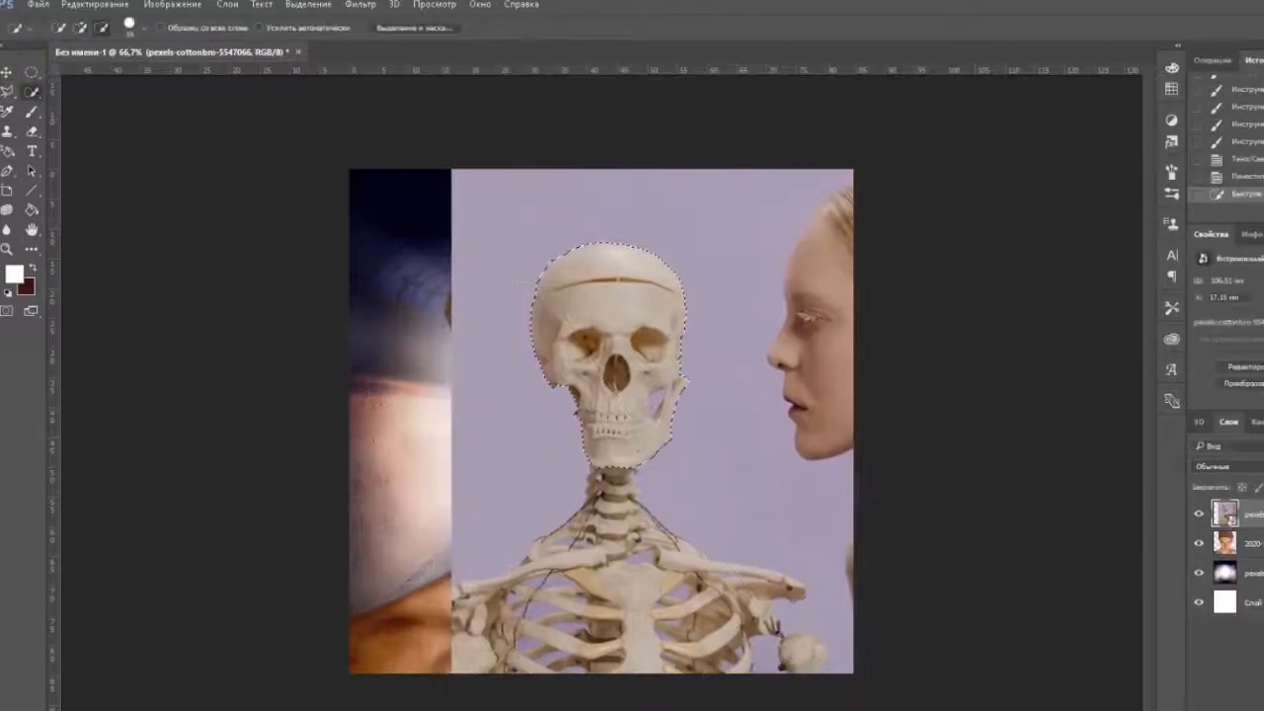
Try placing the cut-out skull from the skeleton photo as a new layer, enlarged to cover the man's face.
{"action": "key", "text": "ctrl+plus"}
{"action": "key", "text": "ctrl+plus"}
{"action": "key", "text": "ctrl+plus"}
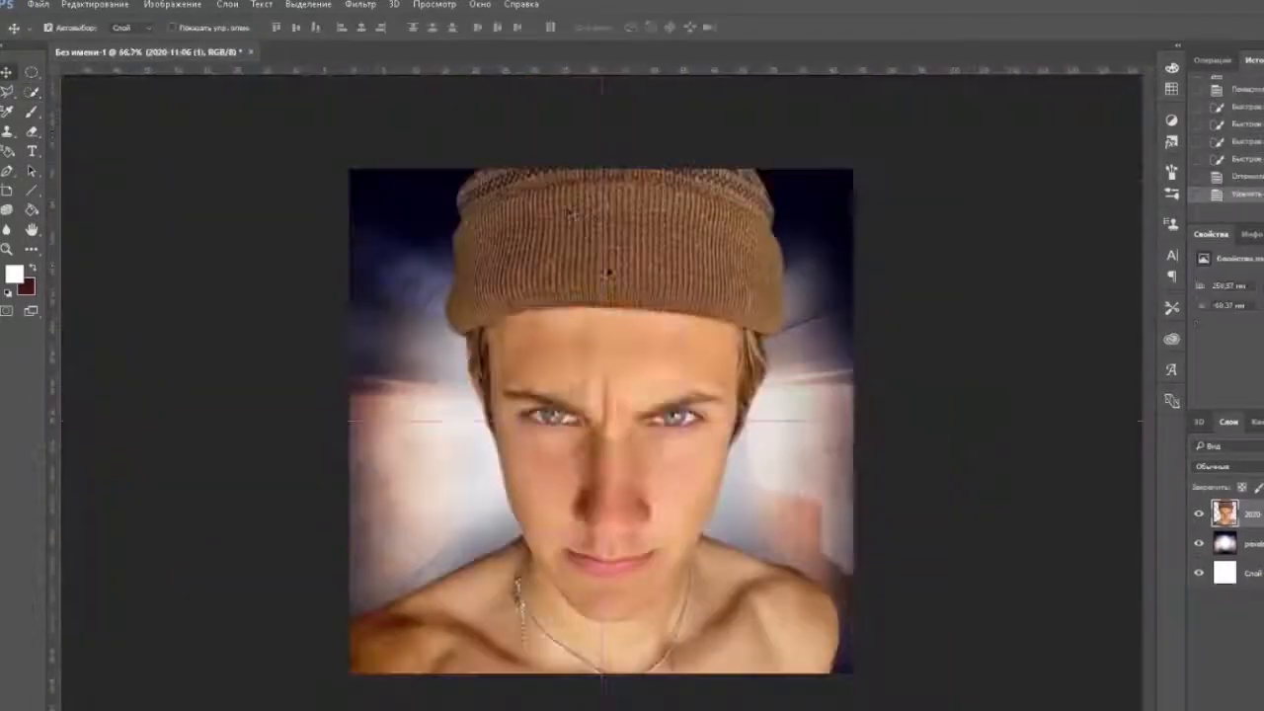
{"action": "key", "text": "ctrl+v"}
{"action": "key", "text": "ctrl+t"}
{"action": "mouse_move", "coordinate": [621, 420]}
{"action": "left_mouse_down"}
{"action": "mouse_move", "coordinate": [652, 379]}
{"action": "mouse_move", "coordinate": [671, 279]}
{"action": "mouse_move", "coordinate": [547, 260]}
{"action": "mouse_move", "coordinate": [544, 331]}
{"action": "left_mouse_up"}
{"action": "left_click_drag", "start_coordinate": [719, 227], "coordinate": [760, 169]}
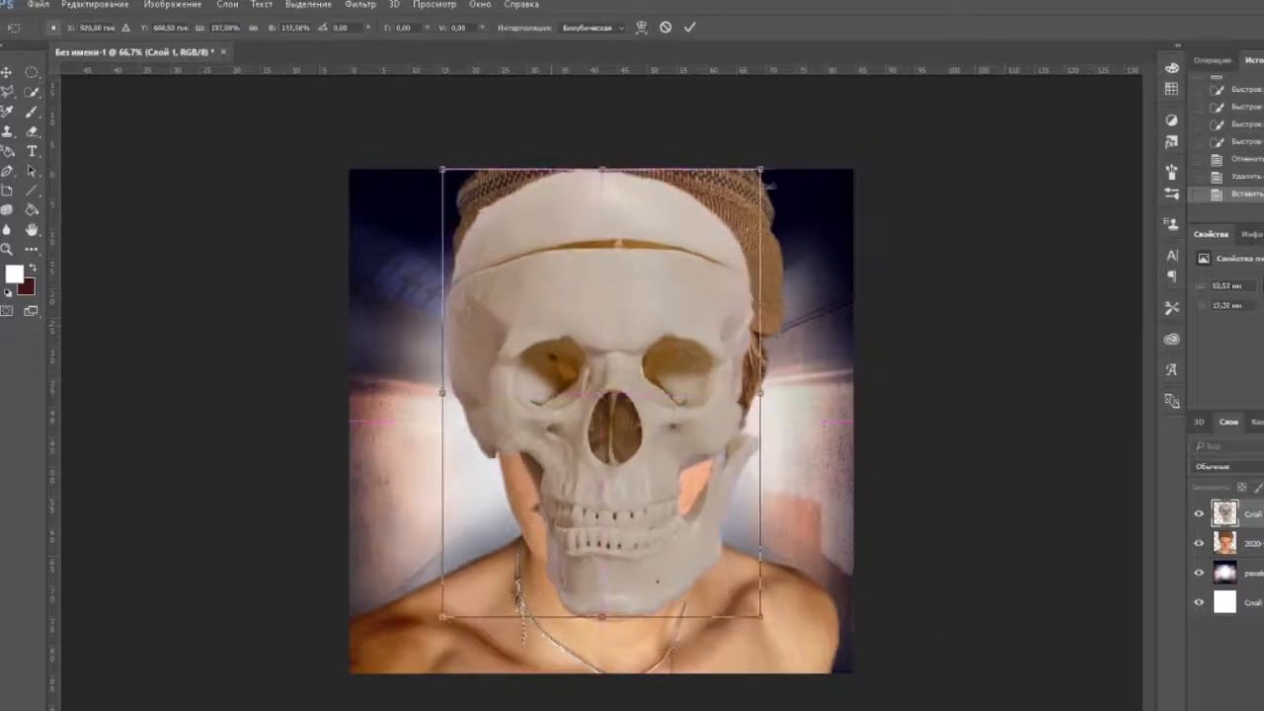
{"action": "left_click_drag", "start_coordinate": [633, 326], "coordinate": [642, 331]}
{"action": "key", "text": "Return"}
Try cleaning the pasted skull's edges with the Eraser and flip the skull horizontally.
{"action": "left_click", "coordinate": [31, 131]}
{"action": "left_click", "coordinate": [95, 5]}
{"action": "mouse_move", "coordinate": [149, 308]}
{"action": "left_click", "coordinate": [395, 462]}
Try tilting the flipped skull slightly, shrinking it and shifting it to match the man's face.
{"action": "key", "text": "ctrl+t"}
{"action": "left_click_drag", "start_coordinate": [808, 157], "coordinate": [804, 154]}
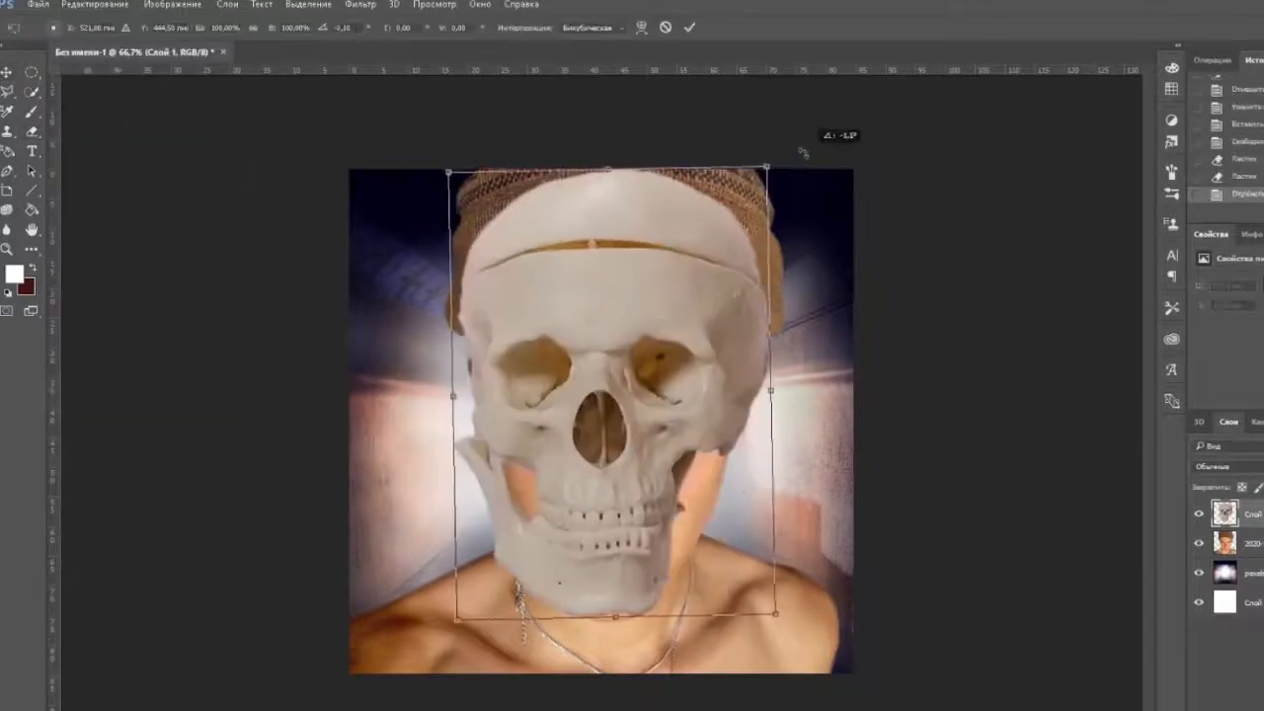
{"action": "left_click_drag", "start_coordinate": [459, 177], "coordinate": [468, 173]}
{"action": "left_click_drag", "start_coordinate": [581, 344], "coordinate": [564, 350]}
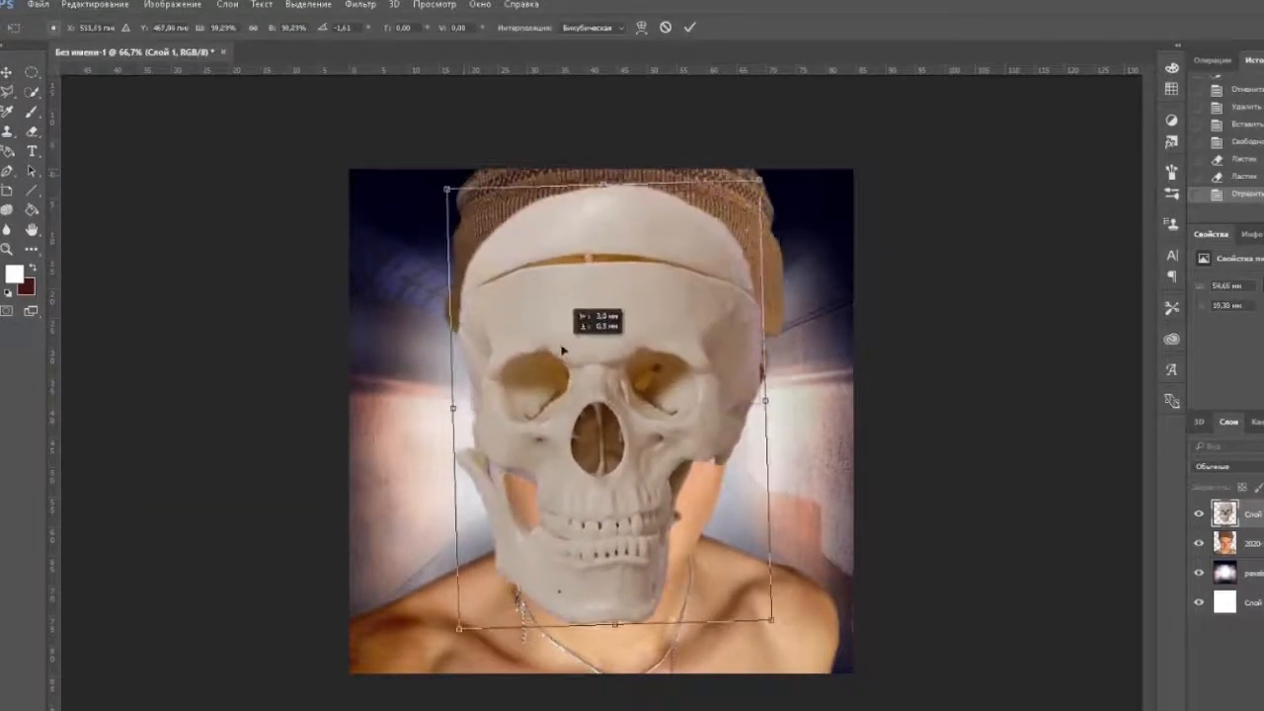
{"action": "key", "text": "Return"}
{"action": "left_click", "coordinate": [95, 4]}
{"action": "left_click", "coordinate": [188, 299]}
{"action": "left_click_drag", "start_coordinate": [426, 197], "coordinate": [652, 580]}
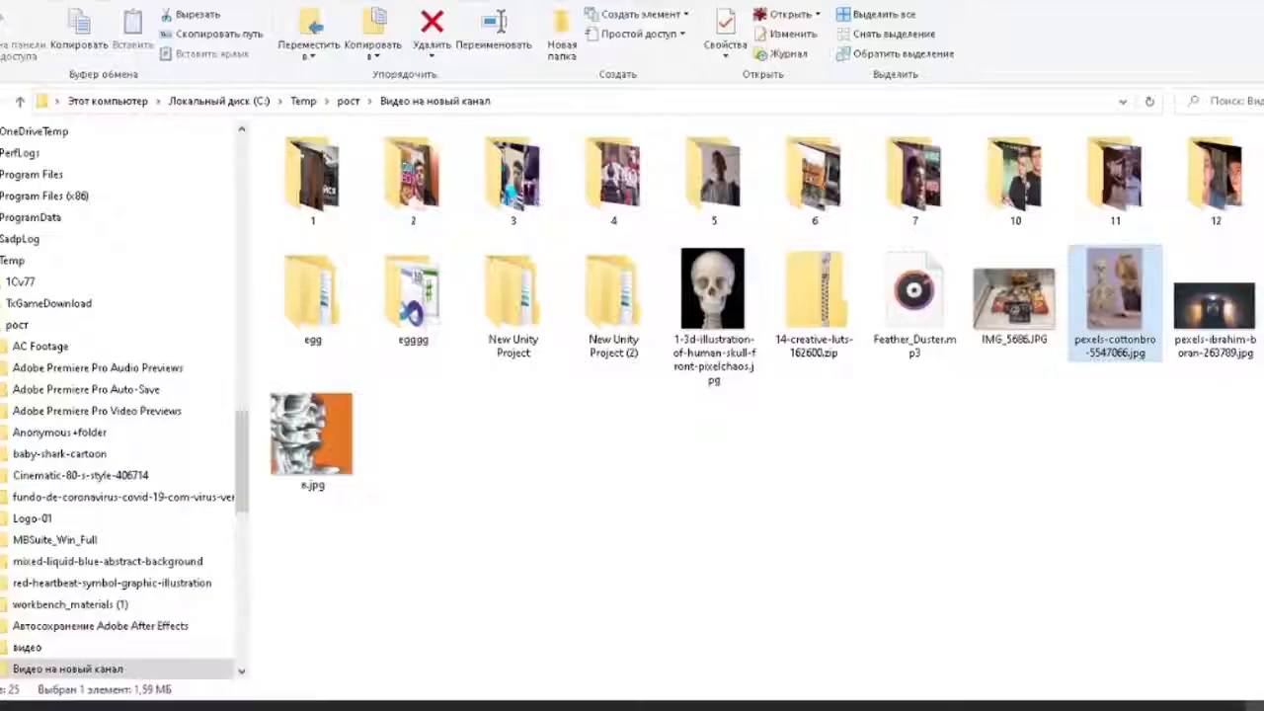
Place the front-facing skull photo over the man's face and remove its black background.
{"action": "left_click_drag", "start_coordinate": [713, 292], "coordinate": [776, 451]}
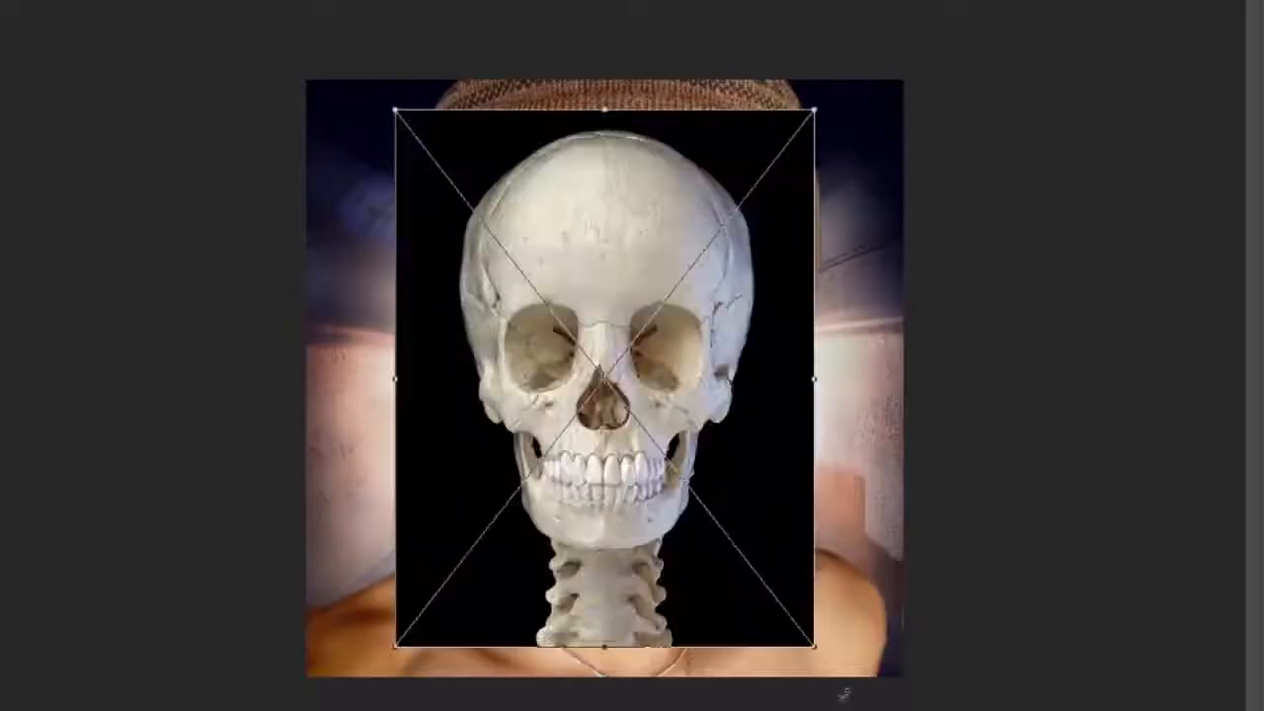
{"action": "key", "text": "Return"}
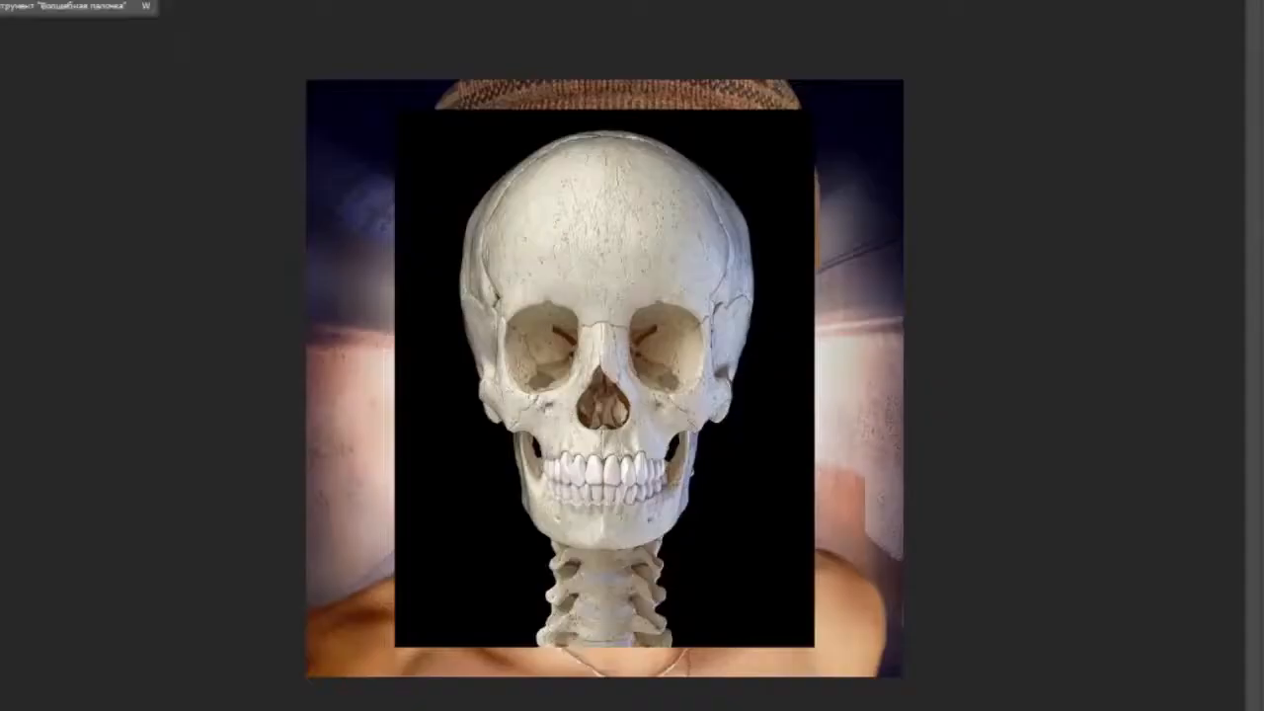
{"action": "key", "text": "Delete"}
{"action": "left_click", "coordinate": [739, 227]}
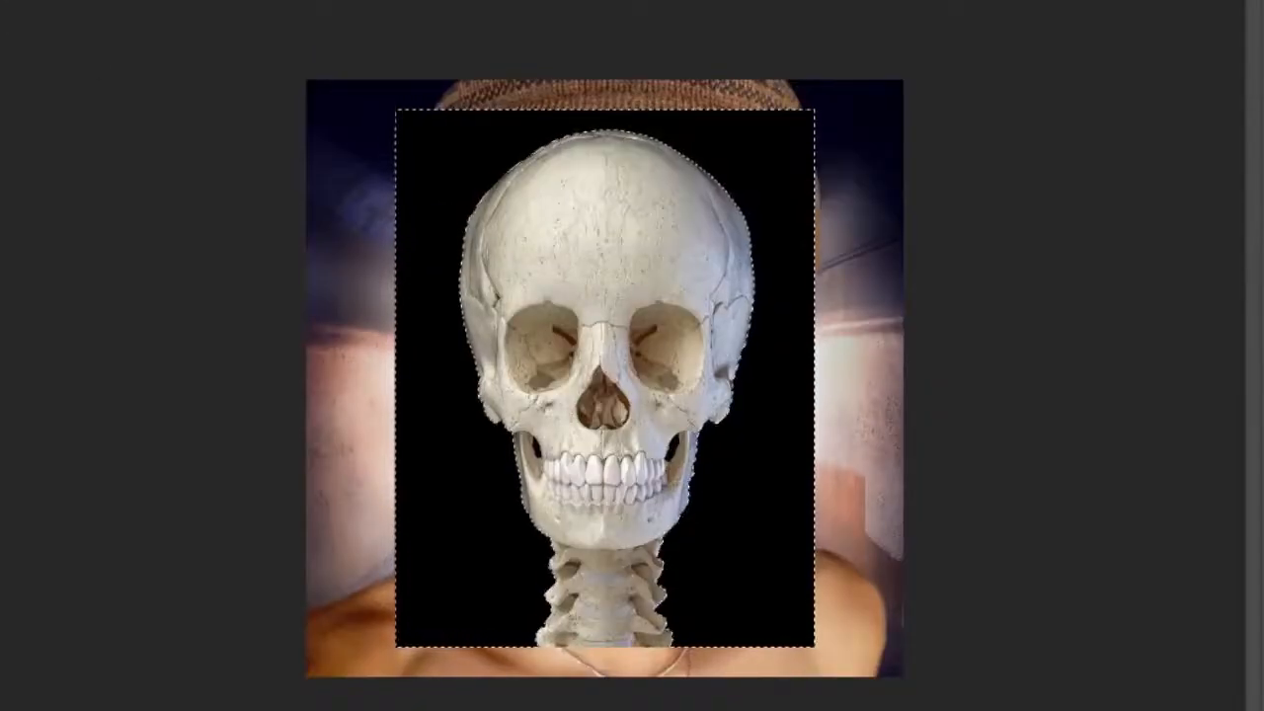
{"action": "left_click", "coordinate": [514, 191]}
{"action": "left_click", "coordinate": [688, 238]}
{"action": "mouse_move", "coordinate": [691, 183]}
{"action": "left_mouse_down"}
{"action": "mouse_move", "coordinate": [20, 176]}
{"action": "mouse_move", "coordinate": [428, 385]}
{"action": "mouse_move", "coordinate": [659, 694]}
{"action": "left_mouse_up"}
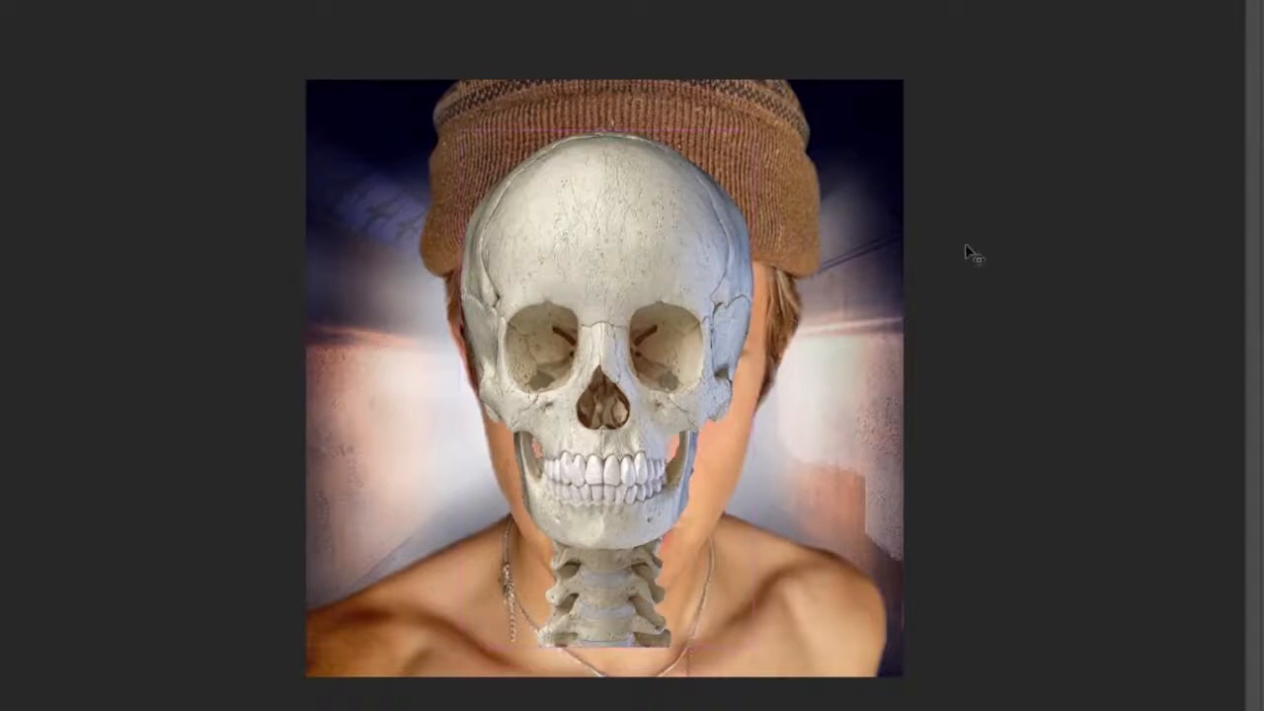
Enlarge the skull to the size of the man's head, align it with his face and lower its opacity to 50%.
{"action": "key", "text": "ctrl+t"}
{"action": "left_click_drag", "start_coordinate": [754, 129], "coordinate": [869, 2]}
{"action": "left_click_drag", "start_coordinate": [738, 122], "coordinate": [711, 247]}
{"action": "key", "text": "Return"}
{"action": "key", "text": "3"}
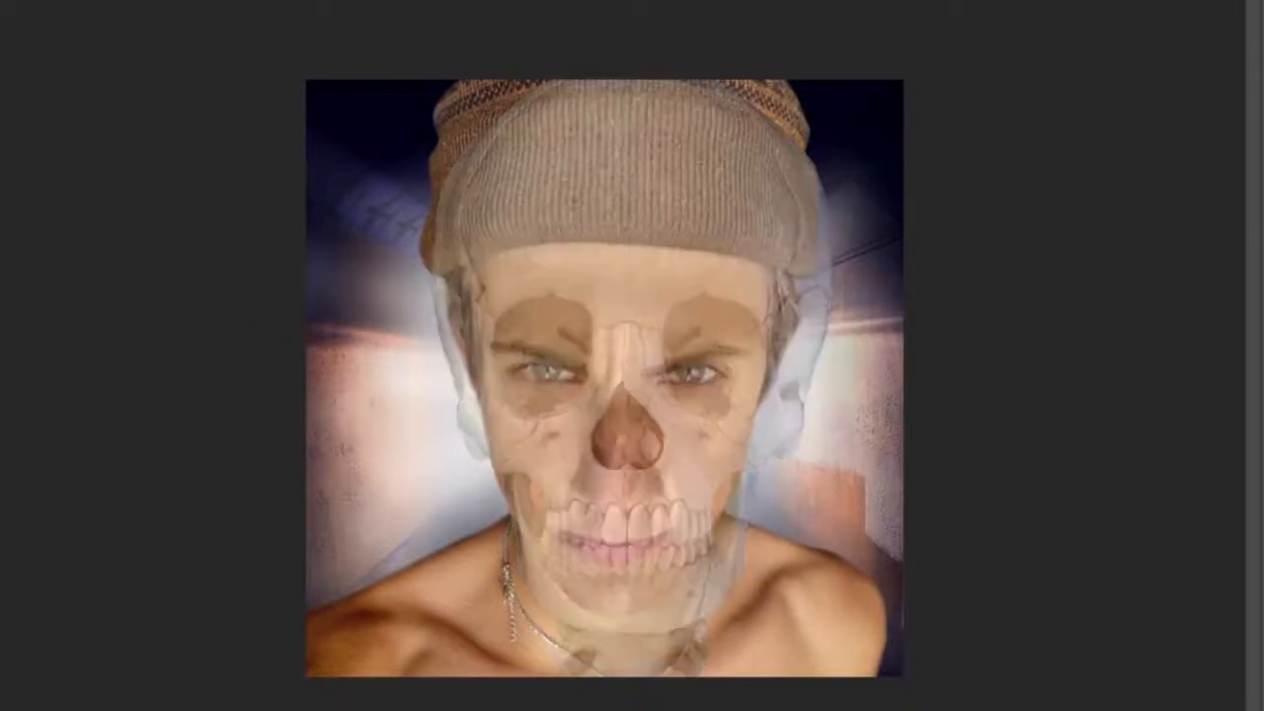
{"action": "key", "text": "5"}
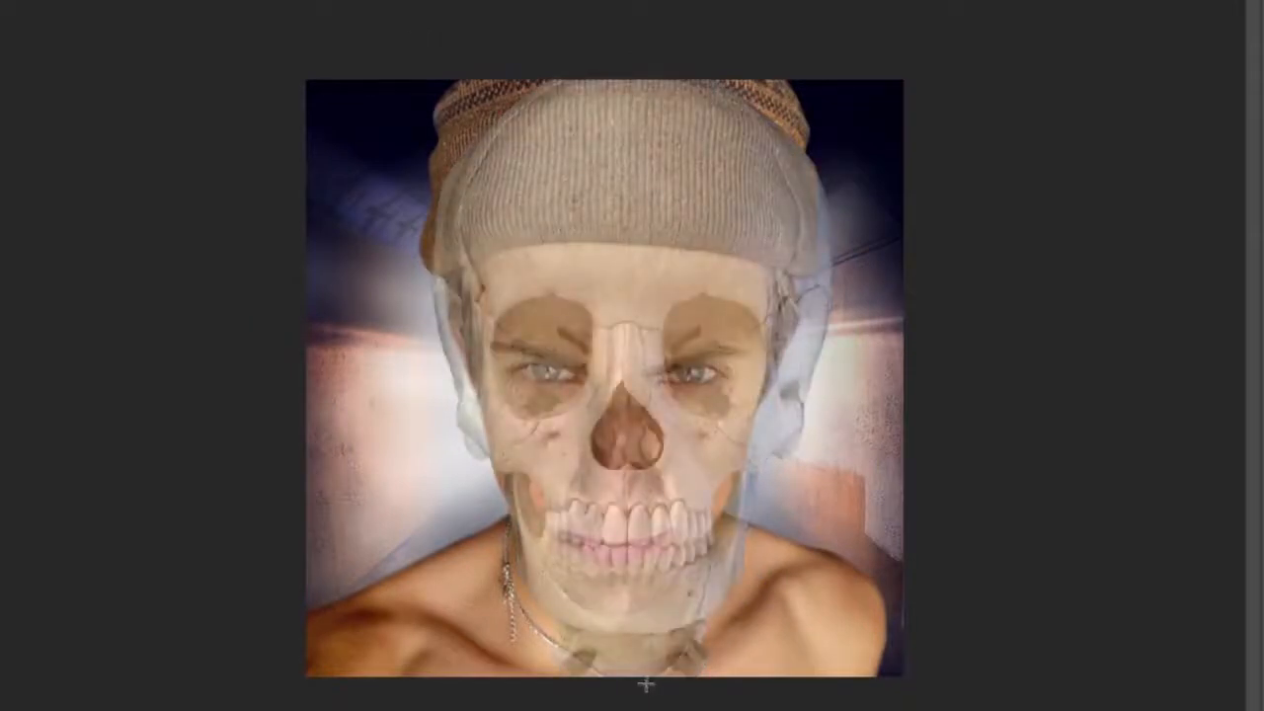
Delete the image-right half of the skull, then shrink and shift the remaining half to line up with the face.
{"action": "left_click_drag", "start_coordinate": [645, 684], "coordinate": [987, 73]}
{"action": "key", "text": "Delete"}
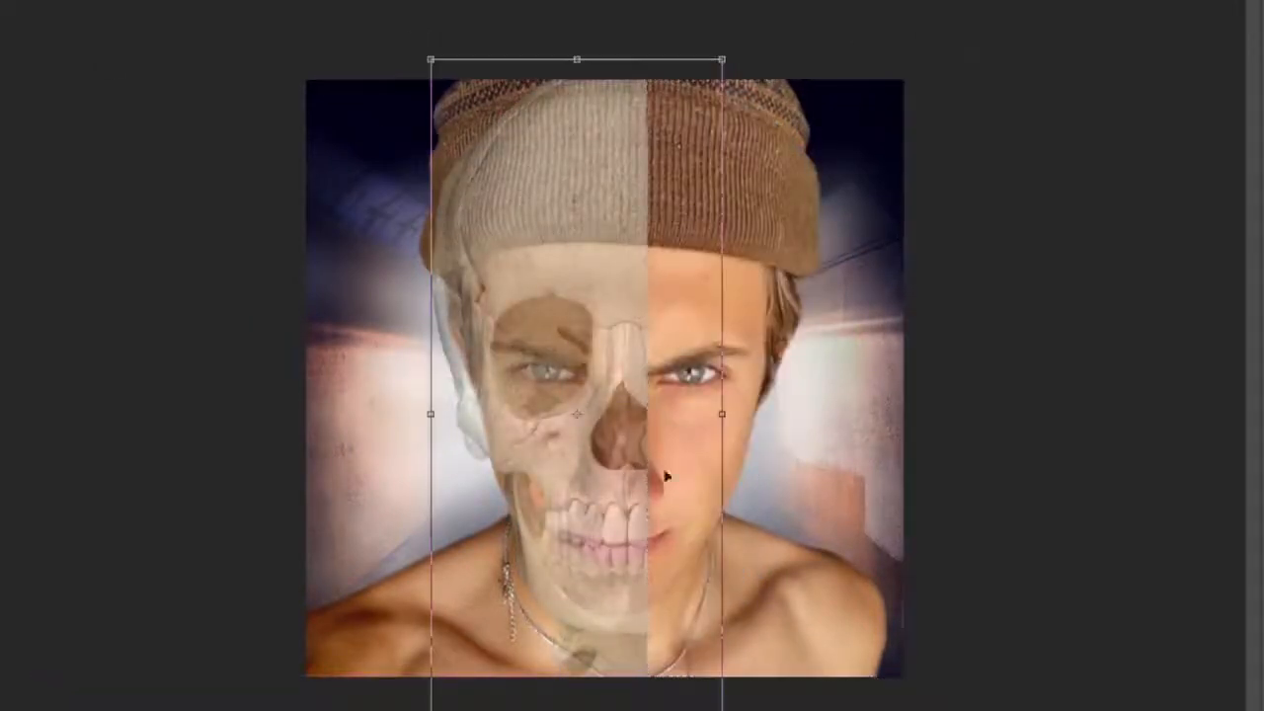
{"action": "mouse_move", "coordinate": [722, 710]}
{"action": "left_mouse_down"}
{"action": "mouse_move", "coordinate": [692, 710]}
{"action": "mouse_move", "coordinate": [708, 710]}
{"action": "left_mouse_up"}
{"action": "left_click_drag", "start_coordinate": [621, 617], "coordinate": [619, 624]}
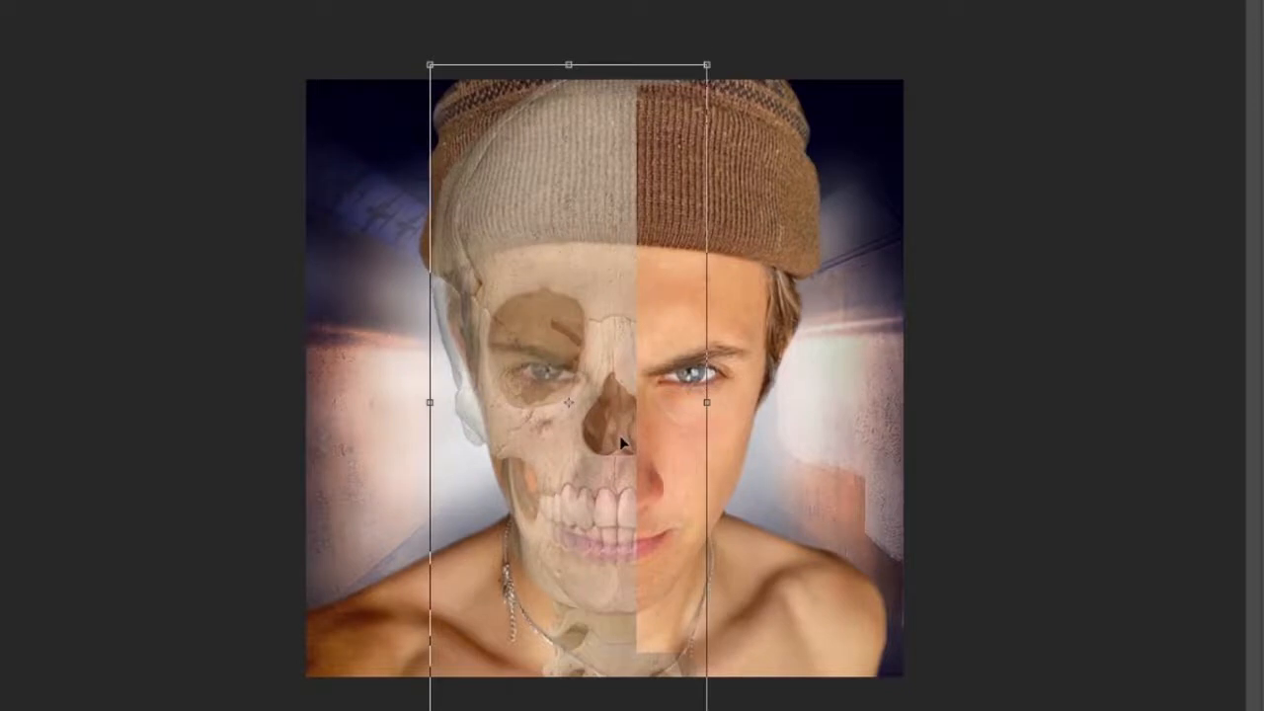
{"action": "left_click_drag", "start_coordinate": [641, 212], "coordinate": [650, 212]}
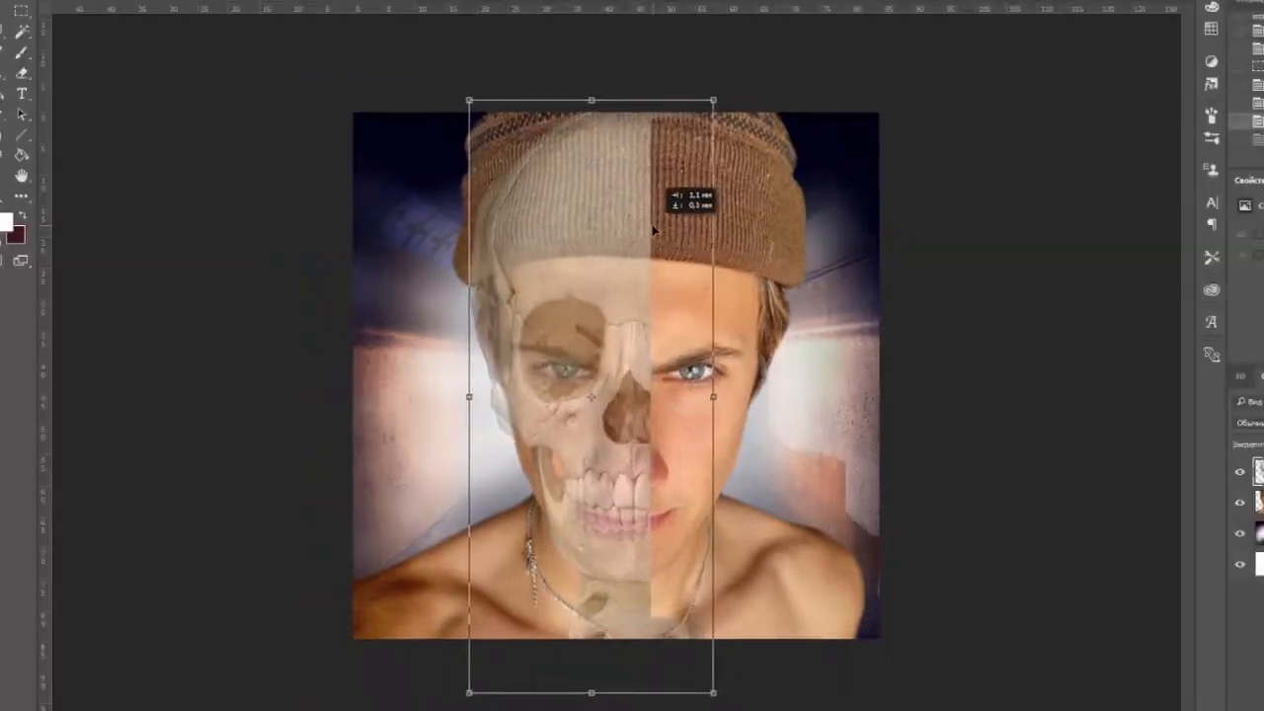
{"action": "key", "text": "Return"}
Raise the half skull's opacity to 80% and erase the neck vertebrae below its jaw.
{"action": "key", "text": "8"}
{"action": "key", "text": "e"}
{"action": "left_click", "coordinate": [586, 620]}
{"action": "key", "text": "Return"}
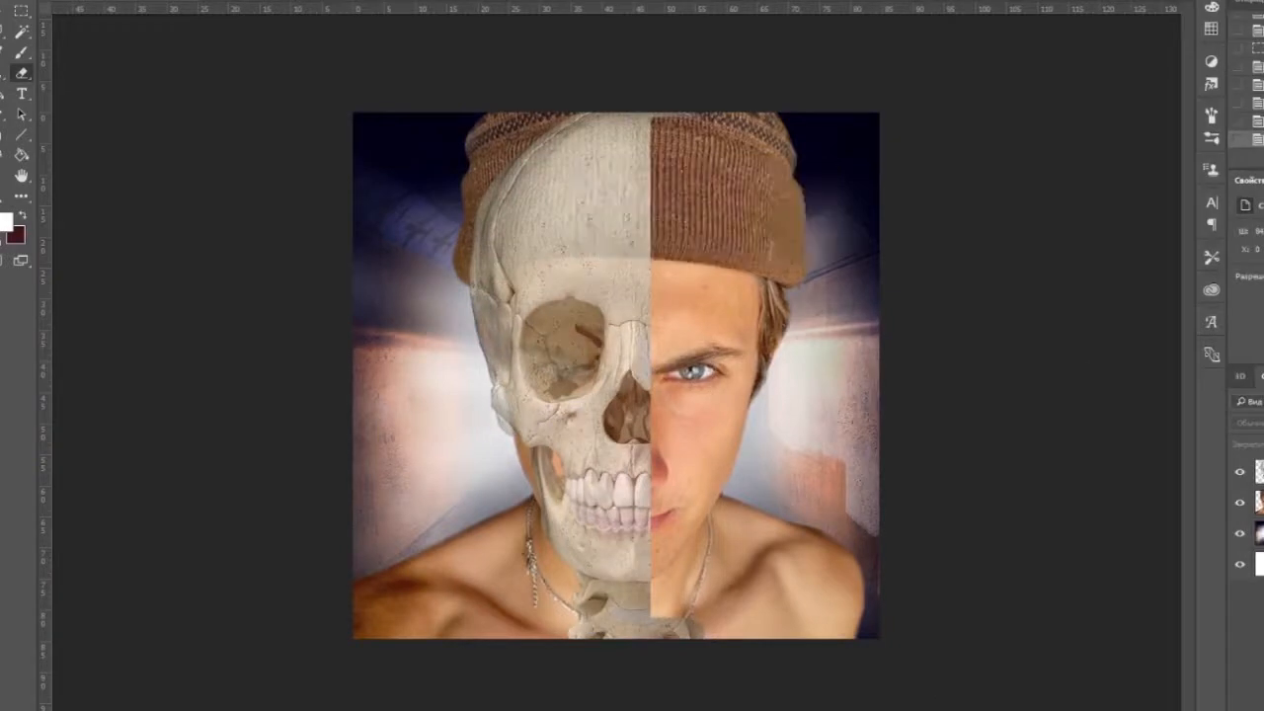
Move the portrait layer above the skull and begin erasing skin beside the image-left eye to expose the bone.
{"action": "left_click", "coordinate": [5, 12]}
{"action": "left_click_drag", "start_coordinate": [1246, 502], "coordinate": [1242, 465]}
{"action": "left_click", "coordinate": [22, 73]}
{"action": "left_click_drag", "start_coordinate": [519, 371], "coordinate": [508, 430]}
{"action": "key", "text": "ctrl+z"}
{"action": "left_click", "coordinate": [59, 2]}
{"action": "left_click_drag", "start_coordinate": [116, 14], "coordinate": [91, 14]}
{"action": "left_click_drag", "start_coordinate": [491, 324], "coordinate": [552, 399]}
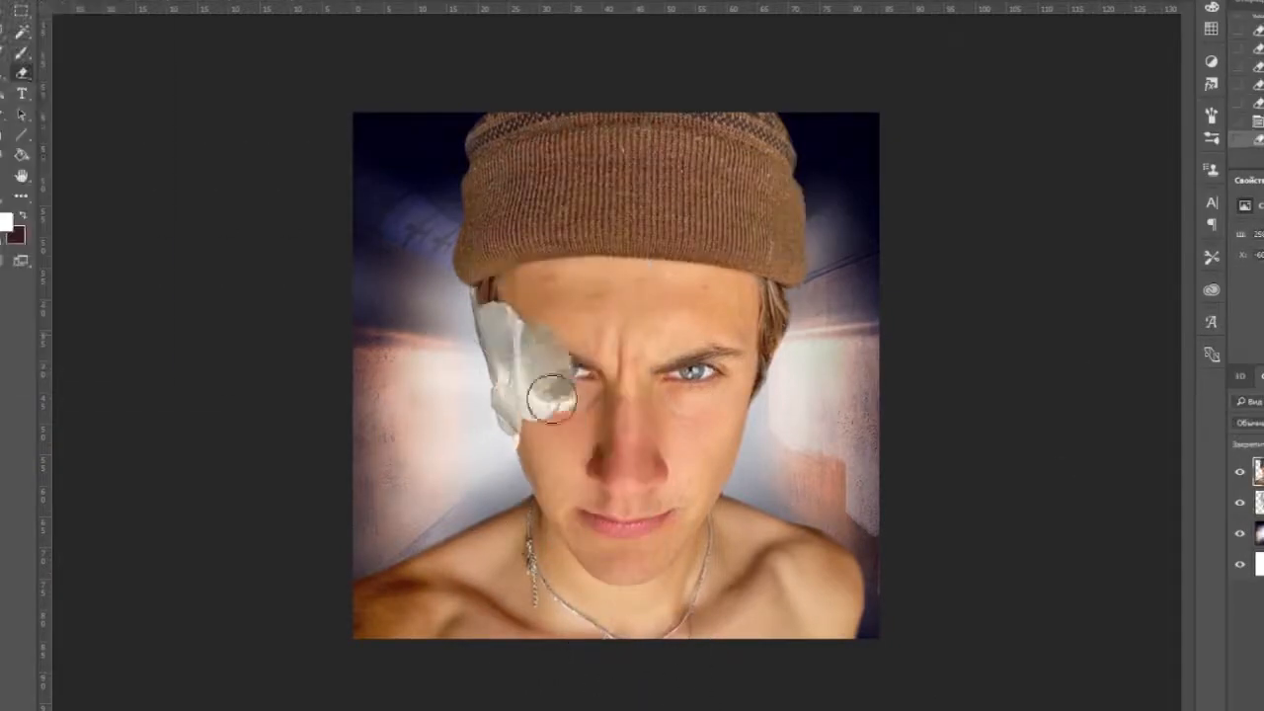
Erase the portrait's image-left forehead, eye and cheek to expose the skull's eye socket and cheekbone.
{"action": "key", "text": "ctrl+plus"}
{"action": "key", "text": "ctrl+plus"}
{"action": "key", "text": "ctrl+plus"}
{"action": "mouse_move", "coordinate": [498, 333]}
{"action": "left_mouse_down"}
{"action": "mouse_move", "coordinate": [515, 298]}
{"action": "mouse_move", "coordinate": [546, 395]}
{"action": "left_mouse_up"}
{"action": "mouse_move", "coordinate": [331, 248]}
{"action": "left_mouse_down"}
{"action": "mouse_move", "coordinate": [420, 217]}
{"action": "mouse_move", "coordinate": [560, 356]}
{"action": "left_mouse_up"}
{"action": "left_click_drag", "start_coordinate": [685, 517], "coordinate": [724, 209]}
{"action": "left_click_drag", "start_coordinate": [726, 424], "coordinate": [719, 300]}
{"action": "left_click_drag", "start_coordinate": [541, 138], "coordinate": [349, 306]}
Erase the image-left lower cheek and mouth to expose the teeth and jaw, undoing the excess erasure beside the jaw.
{"action": "left_click_drag", "start_coordinate": [351, 332], "coordinate": [466, 478]}
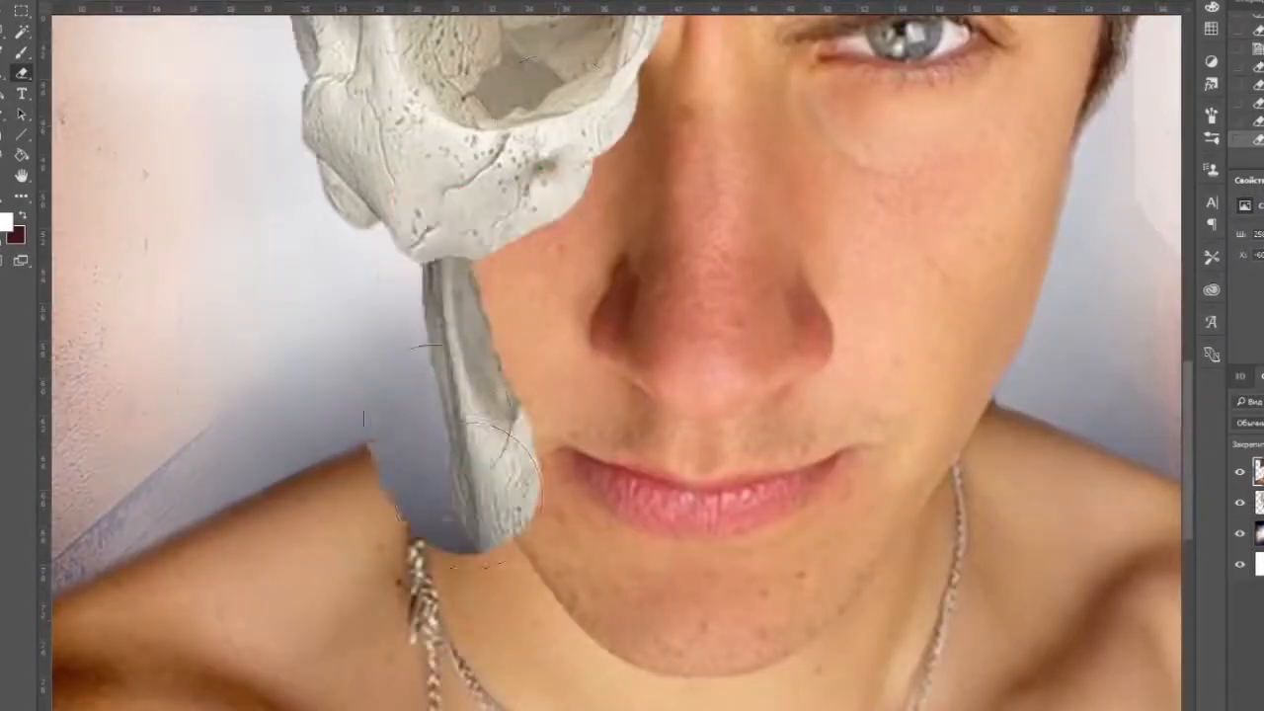
{"action": "key", "text": "ctrl+z"}
{"action": "mouse_move", "coordinate": [480, 249]}
{"action": "left_mouse_down"}
{"action": "mouse_move", "coordinate": [466, 316]}
{"action": "mouse_move", "coordinate": [524, 259]}
{"action": "left_mouse_up"}
{"action": "key", "text": "ctrl+minus"}
{"action": "key", "text": "ctrl+minus"}
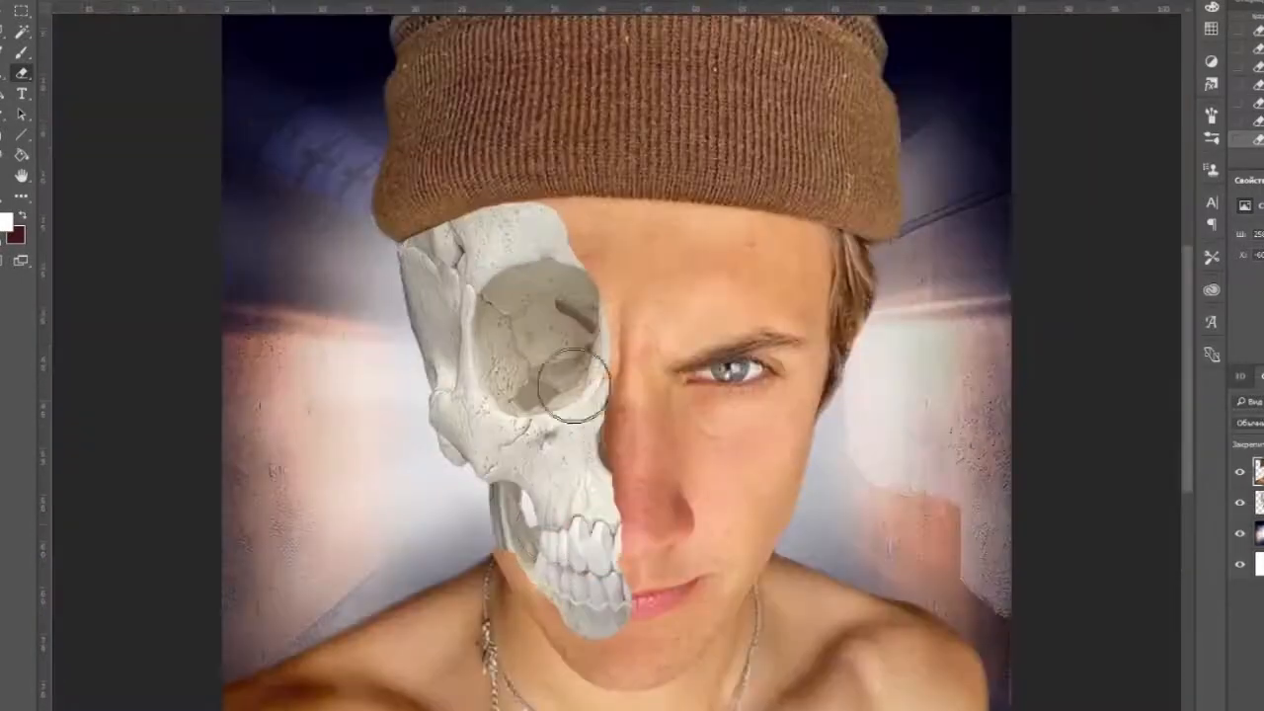
Warp the half skull's outer edge inward so its cheekbone and jaw follow the man's face contour.
{"action": "key", "text": "ctrl+minus"}
{"action": "key", "text": "ctrl+t"}
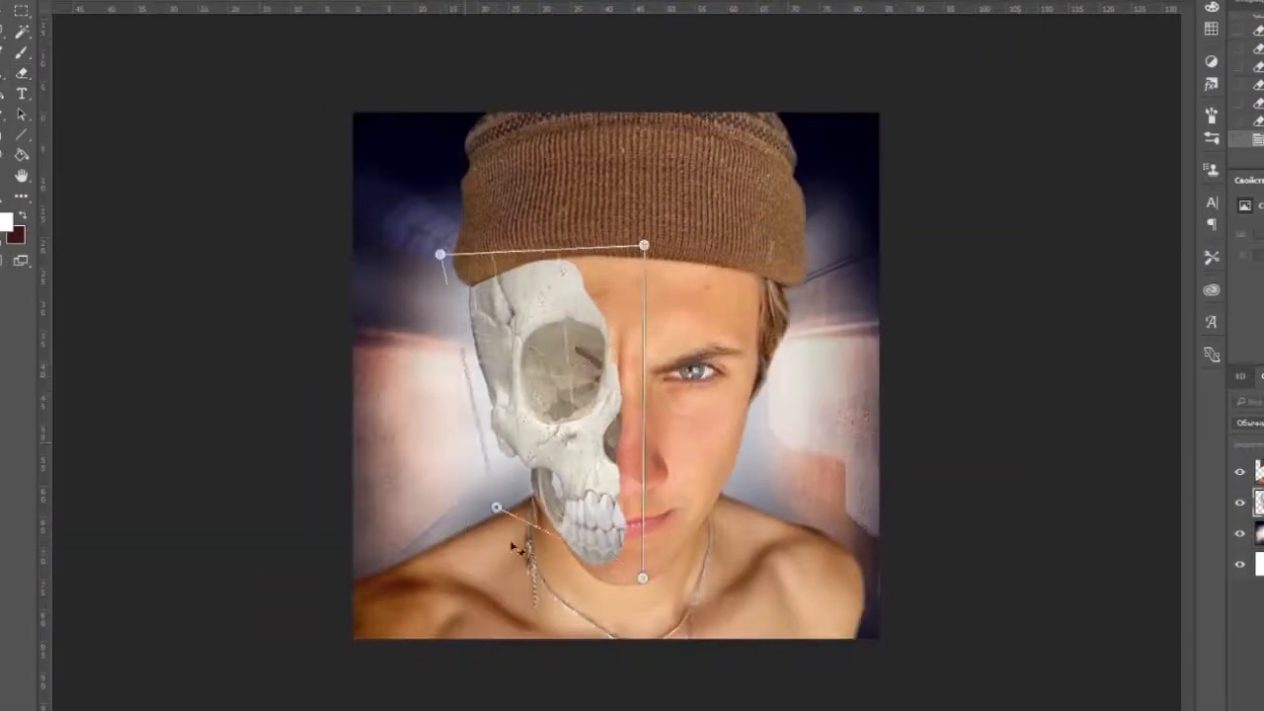
{"action": "left_click_drag", "start_coordinate": [512, 426], "coordinate": [520, 430]}
{"action": "left_click_drag", "start_coordinate": [628, 448], "coordinate": [641, 455]}
{"action": "key", "text": "Return"}
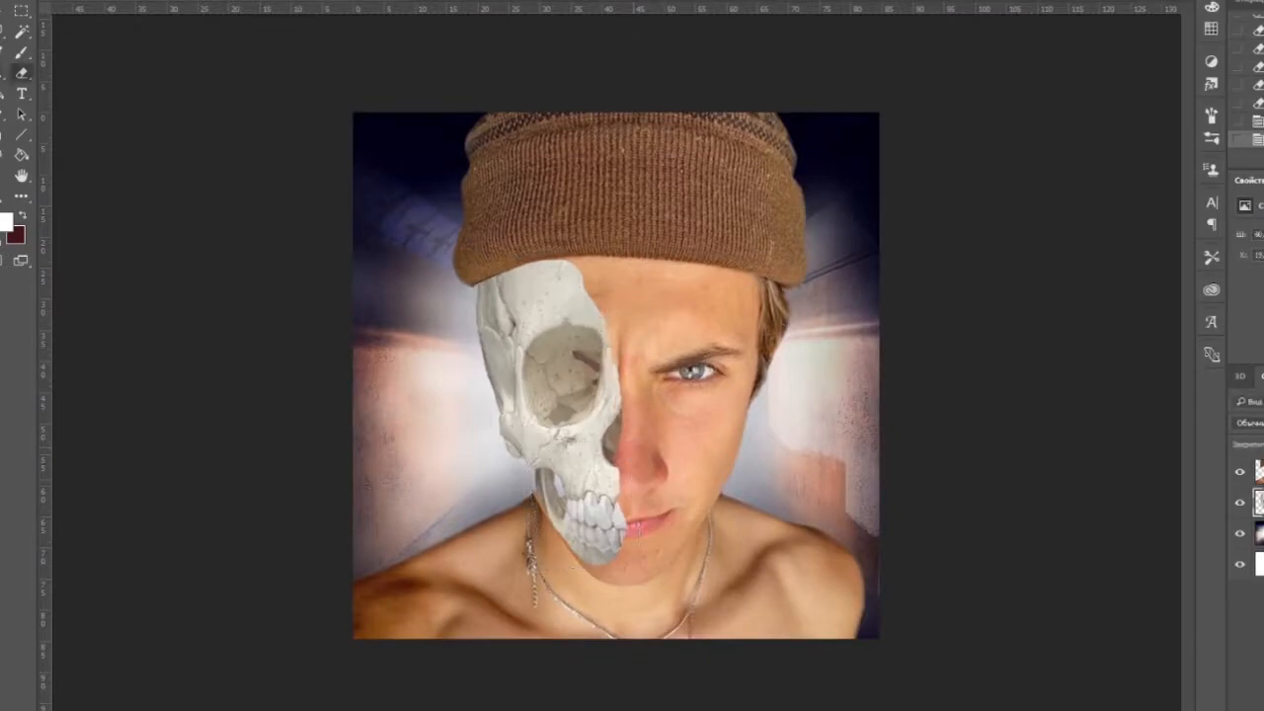
Erase more skin along the nose bridge beside the skull's eye socket.
{"action": "key", "text": "ctrl+plus"}
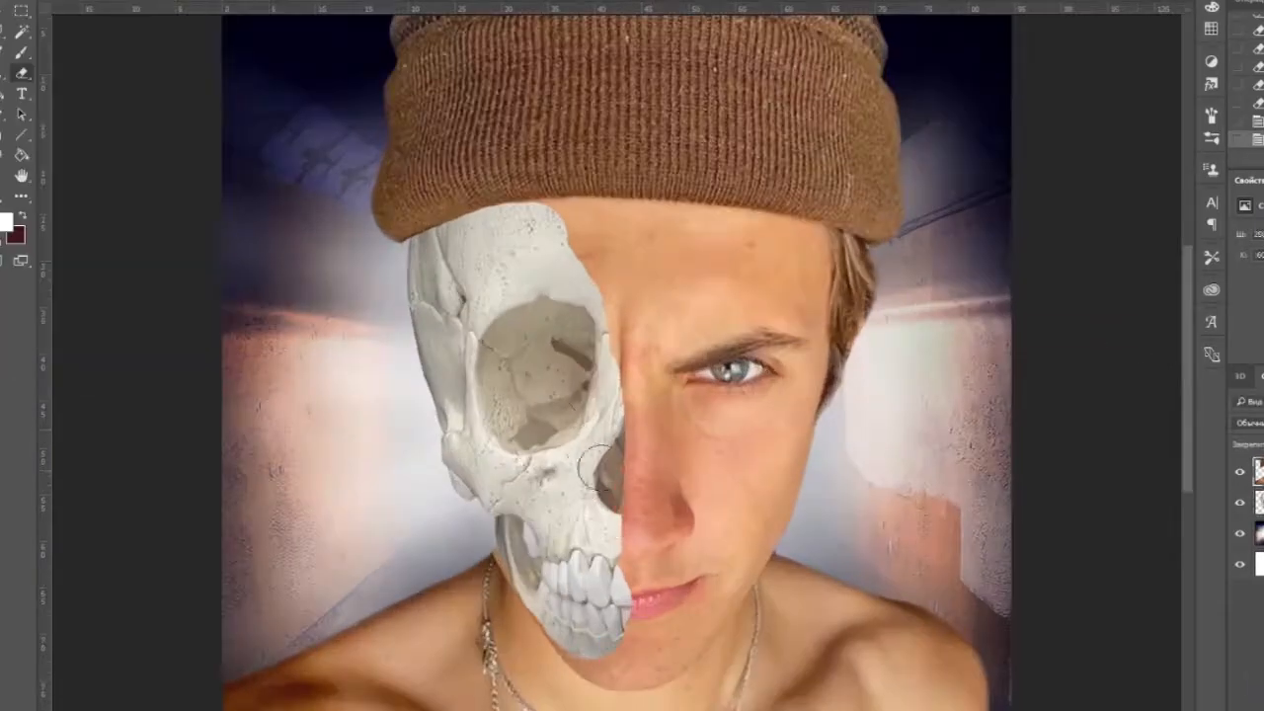
{"action": "left_click_drag", "start_coordinate": [591, 350], "coordinate": [600, 375]}
{"action": "scroll", "coordinate": [554, 405], "scroll_direction": "down", "scroll_amount": 3}
{"action": "scroll", "coordinate": [484, 437], "scroll_direction": "up", "scroll_amount": 1}
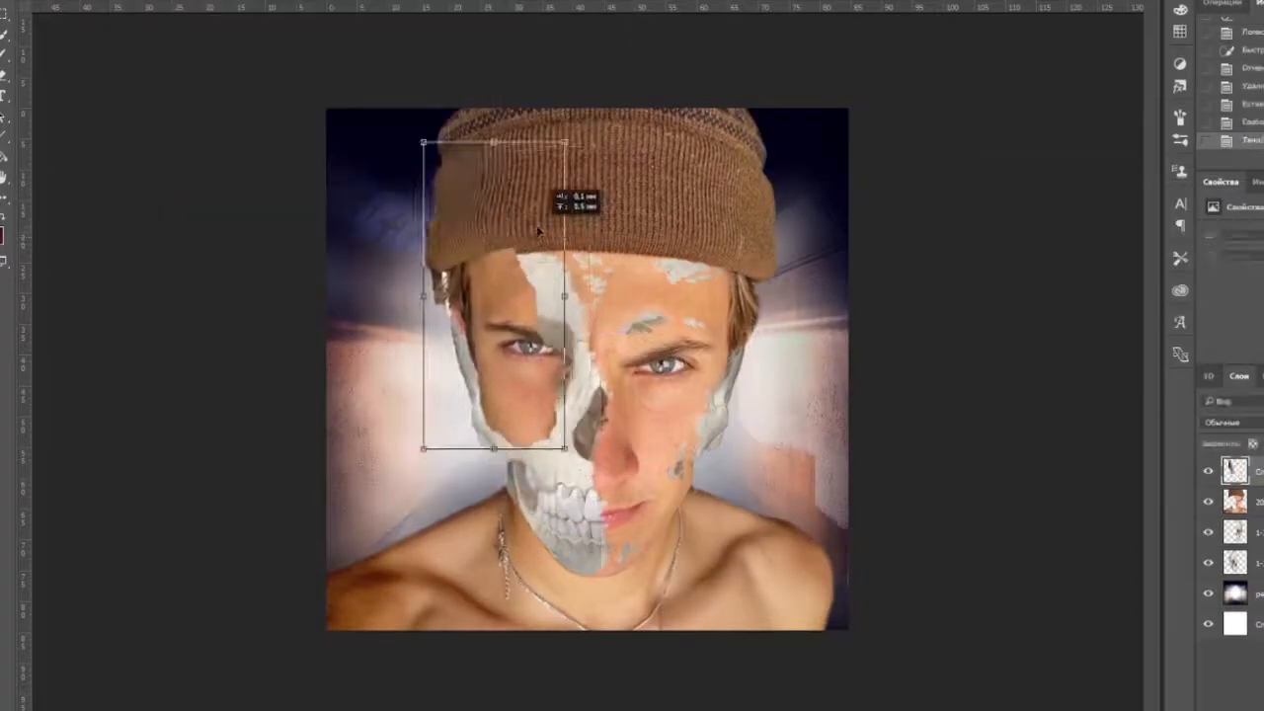
Fit the pasted face patch over the skull's image-left side, aligned with the hat, forehead and eye.
{"action": "left_click_drag", "start_coordinate": [538, 231], "coordinate": [537, 239]}
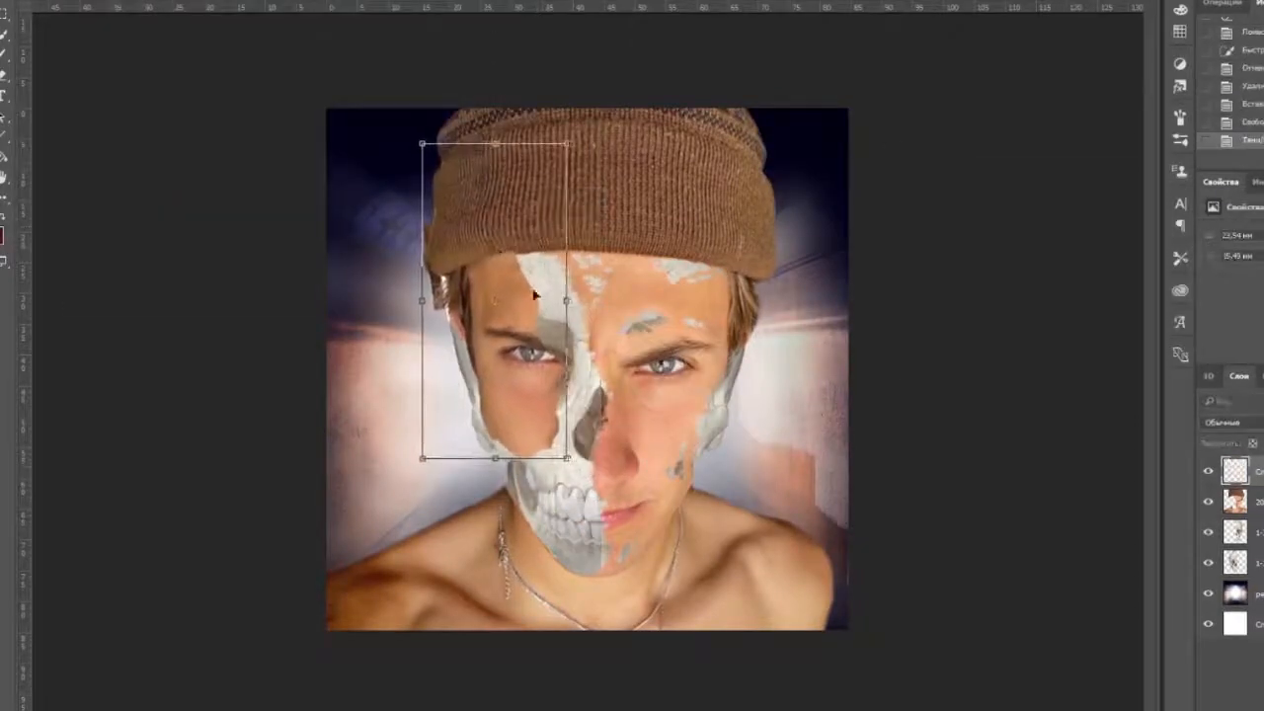
{"action": "left_click_drag", "start_coordinate": [423, 304], "coordinate": [421, 297]}
{"action": "key", "text": "Return"}
Erase the face patch over the image-left eye and brow to expose the skull's eye socket.
{"action": "scroll", "coordinate": [474, 356], "scroll_direction": "up", "scroll_amount": 3}
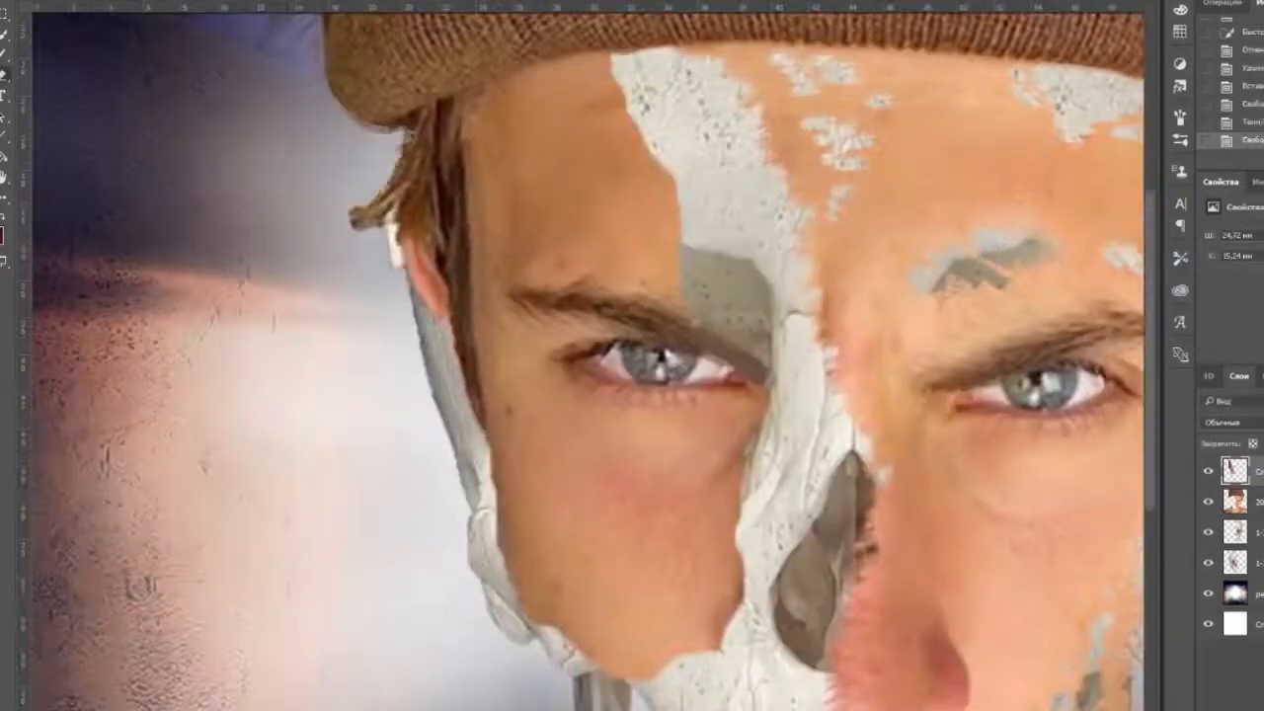
{"action": "left_click_drag", "start_coordinate": [397, 253], "coordinate": [371, 202]}
{"action": "left_click_drag", "start_coordinate": [593, 395], "coordinate": [548, 309]}
{"action": "left_click_drag", "start_coordinate": [474, 504], "coordinate": [442, 445]}
{"action": "left_click_drag", "start_coordinate": [686, 331], "coordinate": [553, 247]}
{"action": "left_click_drag", "start_coordinate": [671, 385], "coordinate": [592, 434]}
{"action": "left_click_drag", "start_coordinate": [533, 375], "coordinate": [519, 208]}
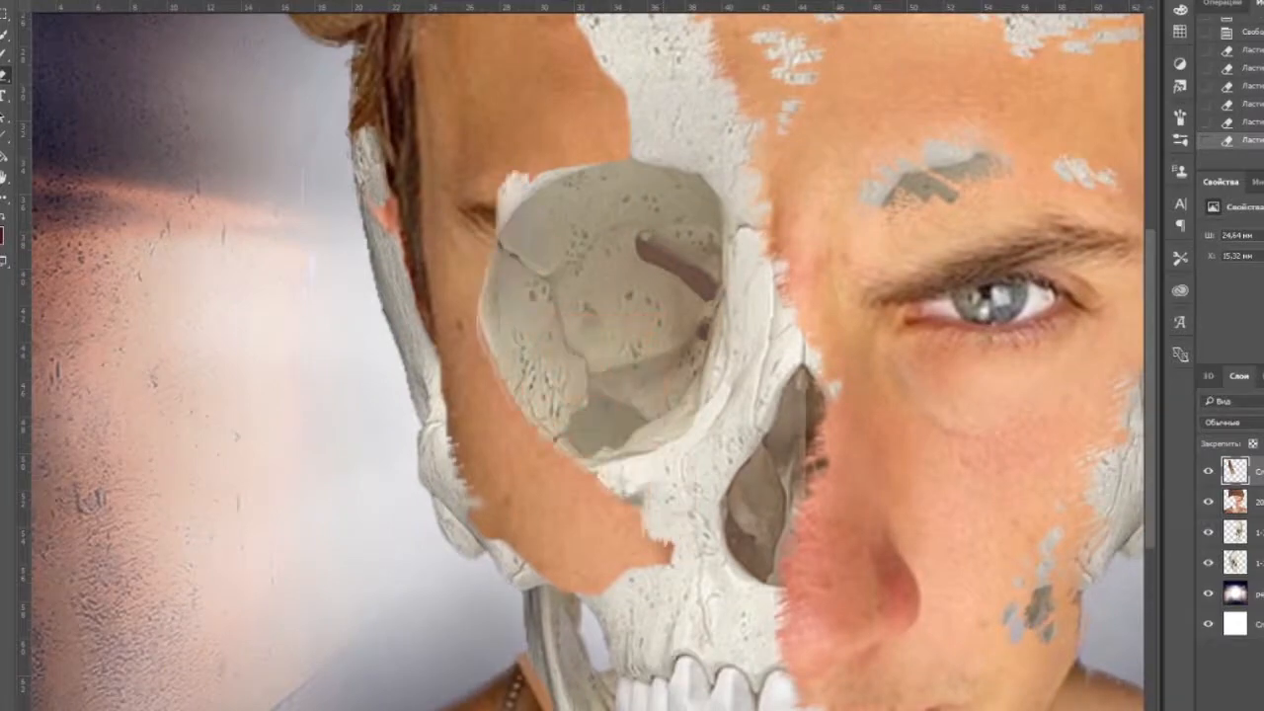
Erase the hair and ear remnants along the image-left temple to expose the bone below the hat.
{"action": "scroll", "coordinate": [559, 283], "scroll_direction": "up", "scroll_amount": 1}
{"action": "left_click_drag", "start_coordinate": [559, 282], "coordinate": [579, 522]}
{"action": "left_click_drag", "start_coordinate": [677, 257], "coordinate": [815, 217]}
{"action": "left_click_drag", "start_coordinate": [459, 340], "coordinate": [444, 197]}
{"action": "mouse_move", "coordinate": [445, 198]}
{"action": "left_mouse_down"}
{"action": "mouse_move", "coordinate": [461, 108]}
{"action": "mouse_move", "coordinate": [499, 460]}
{"action": "left_mouse_up"}
{"action": "left_click_drag", "start_coordinate": [472, 74], "coordinate": [474, 296]}
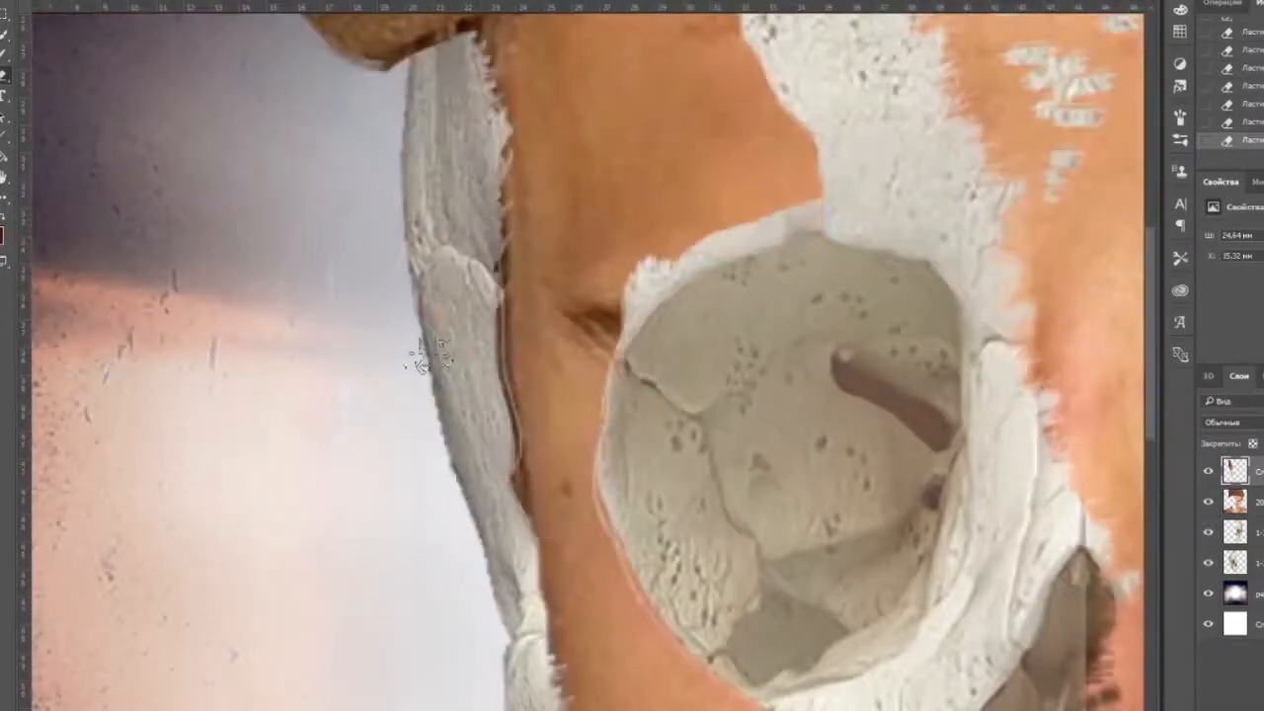
Give the skin around the eye socket and forehead ragged edges and erase small flecks between the socket and temple.
{"action": "left_click_drag", "start_coordinate": [632, 341], "coordinate": [767, 219]}
{"action": "left_click_drag", "start_coordinate": [768, 220], "coordinate": [612, 420]}
{"action": "left_click_drag", "start_coordinate": [618, 286], "coordinate": [563, 182]}
{"action": "left_click_drag", "start_coordinate": [756, 262], "coordinate": [770, 149]}
{"action": "left_click_drag", "start_coordinate": [488, 645], "coordinate": [403, 306]}
{"action": "left_click_drag", "start_coordinate": [402, 306], "coordinate": [602, 489]}
{"action": "left_click_drag", "start_coordinate": [637, 583], "coordinate": [484, 659]}
{"action": "mouse_move", "coordinate": [484, 659]}
{"action": "left_mouse_down"}
{"action": "mouse_move", "coordinate": [336, 561]}
{"action": "mouse_move", "coordinate": [343, 405]}
{"action": "left_mouse_up"}
{"action": "left_click_drag", "start_coordinate": [387, 178], "coordinate": [449, 269]}
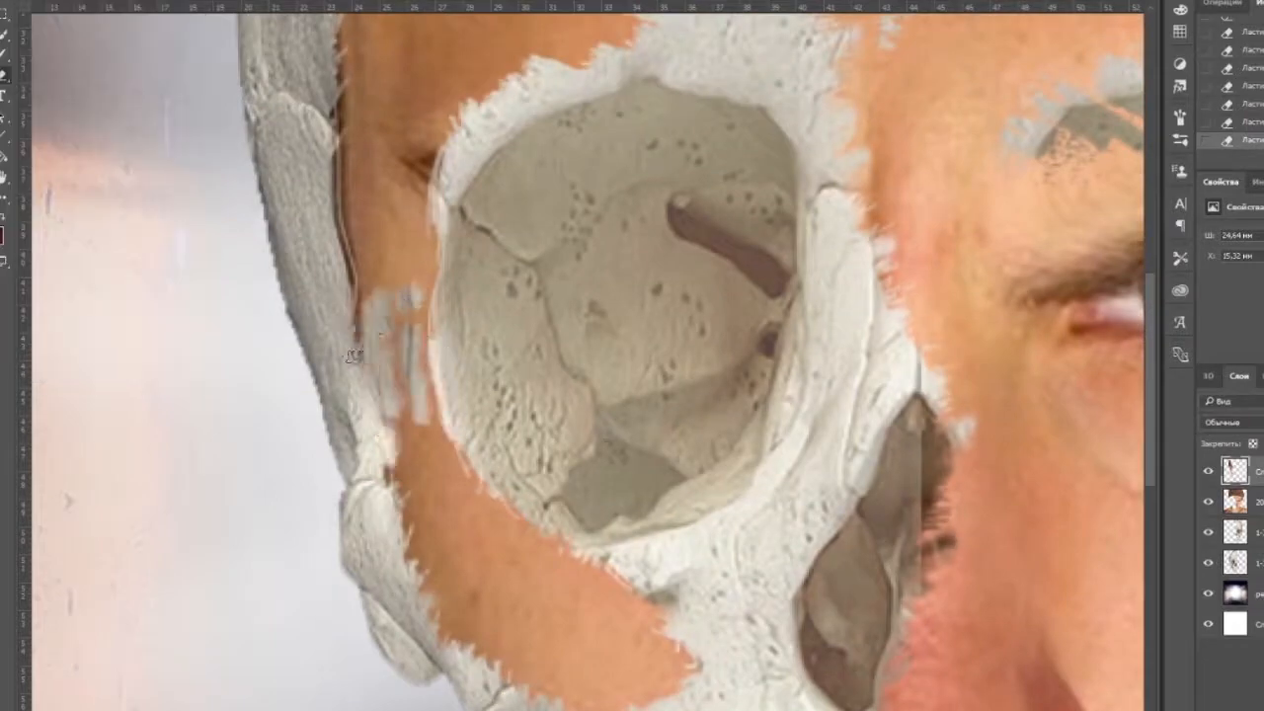
Erase more skin in the strip between the temple bone and the outer rim of the eye socket.
{"action": "key", "text": "ctrl+minus"}
{"action": "key", "text": "ctrl+minus"}
{"action": "key", "text": "ctrl+minus"}
{"action": "key", "text": "ctrl+plus"}
{"action": "key", "text": "ctrl+plus"}
{"action": "key", "text": "ctrl+plus"}
{"action": "key", "text": "ctrl+plus"}
{"action": "left_click_drag", "start_coordinate": [564, 345], "coordinate": [1136, 331]}
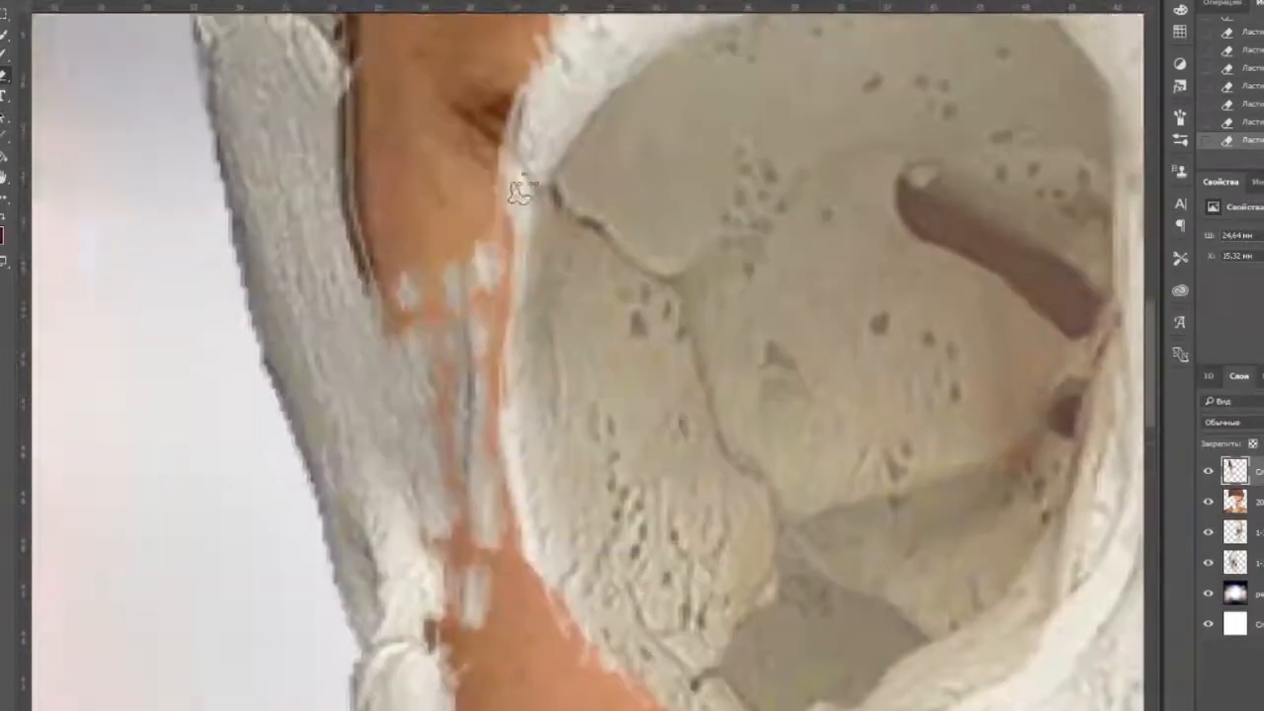
{"action": "left_click_drag", "start_coordinate": [523, 190], "coordinate": [396, 686]}
{"action": "left_click", "coordinate": [15, 3]}
{"action": "key", "text": "Escape"}
{"action": "key", "text": "ctrl+0"}
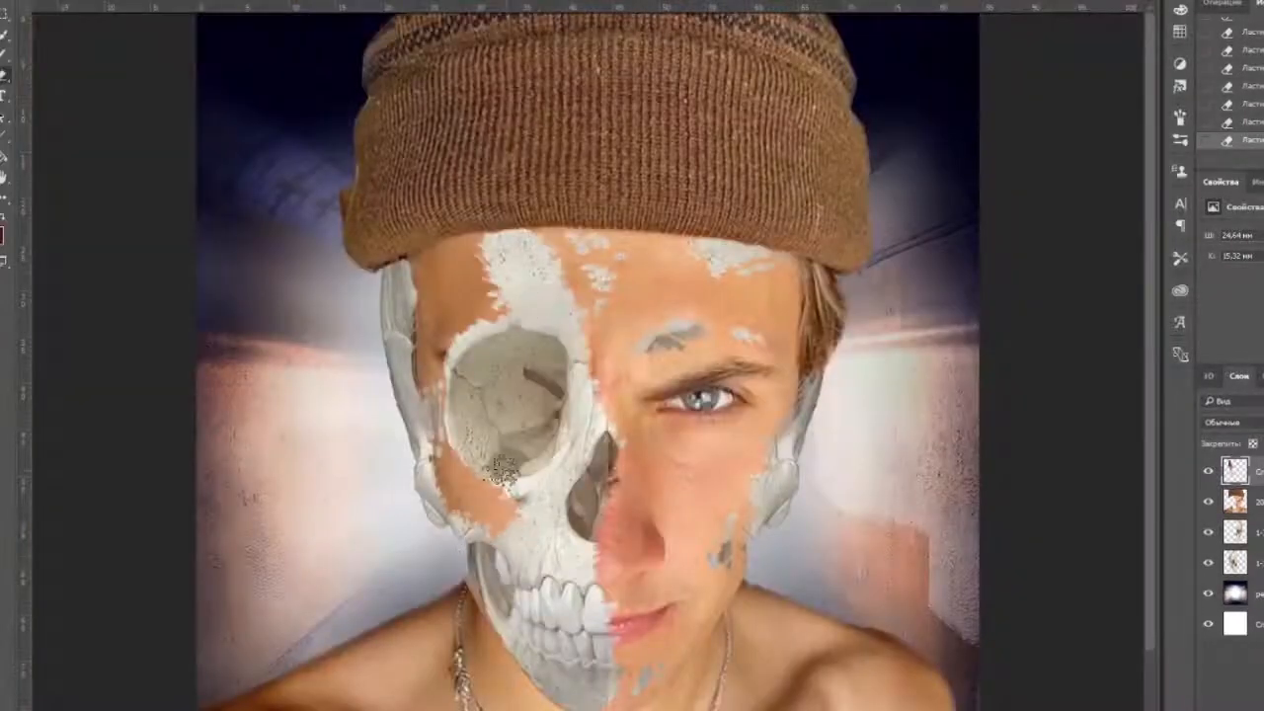
{"action": "key", "text": "alt+Tab"}
{"action": "key", "text": "alt+Tab"}
{"action": "key", "text": "ctrl+minus"}
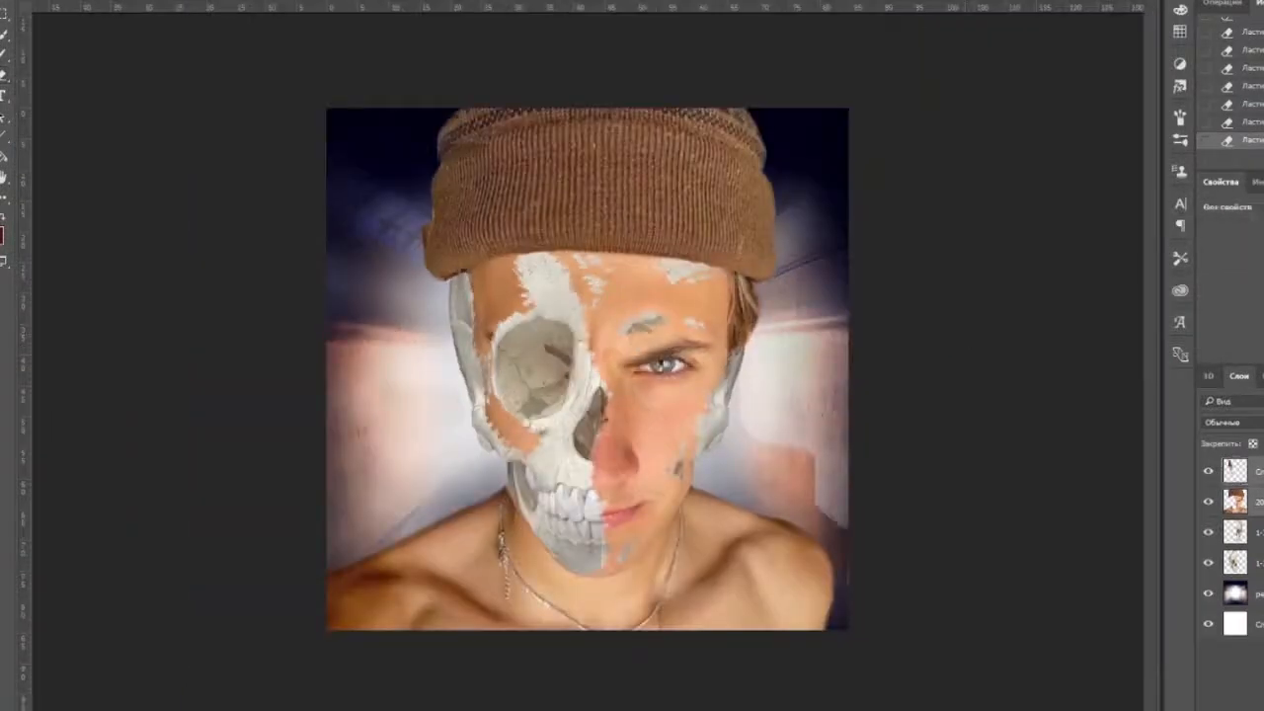
Merge the face patch with the portrait layer and clean up the leftover bit beside the hat.
{"action": "key", "text": "ctrl+e"}
{"action": "right_click", "coordinate": [1254, 471]}
{"action": "left_click", "coordinate": [1136, 28]}
{"action": "left_click", "coordinate": [793, 488]}
{"action": "left_click_drag", "start_coordinate": [1091, 348], "coordinate": [1037, 349]}
{"action": "key", "text": "Escape"}
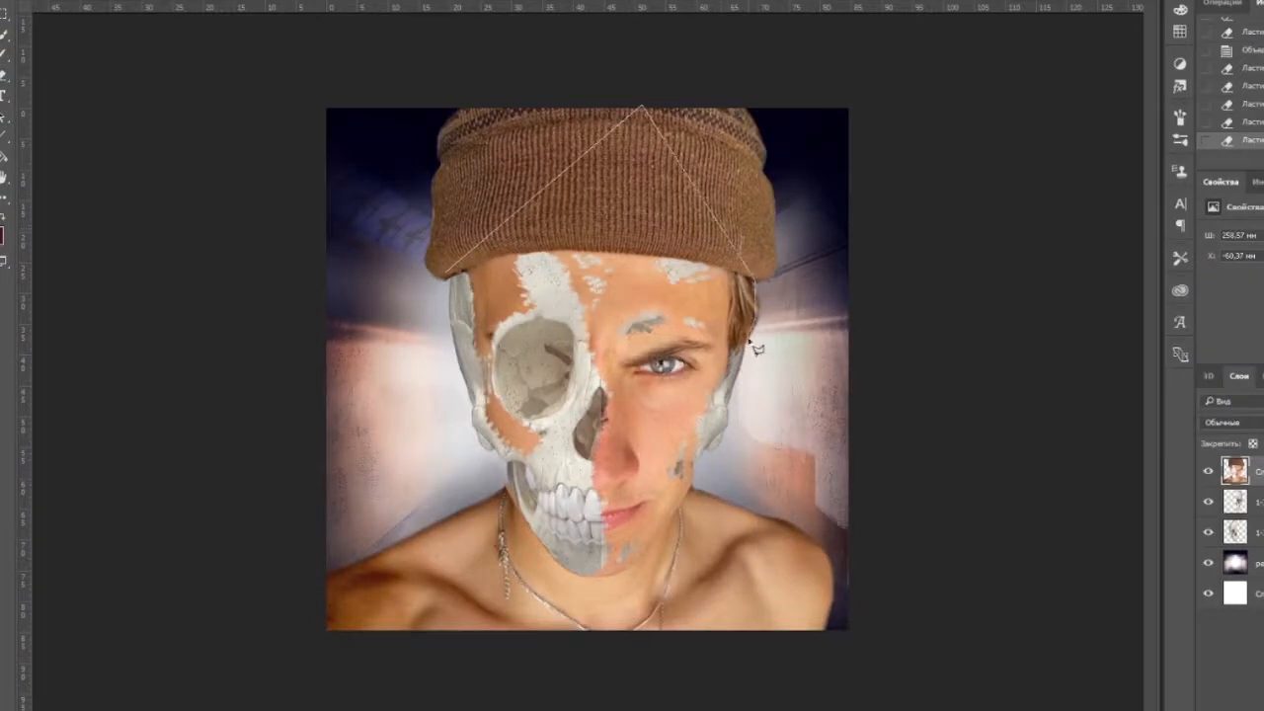
{"action": "left_click", "coordinate": [796, 486]}
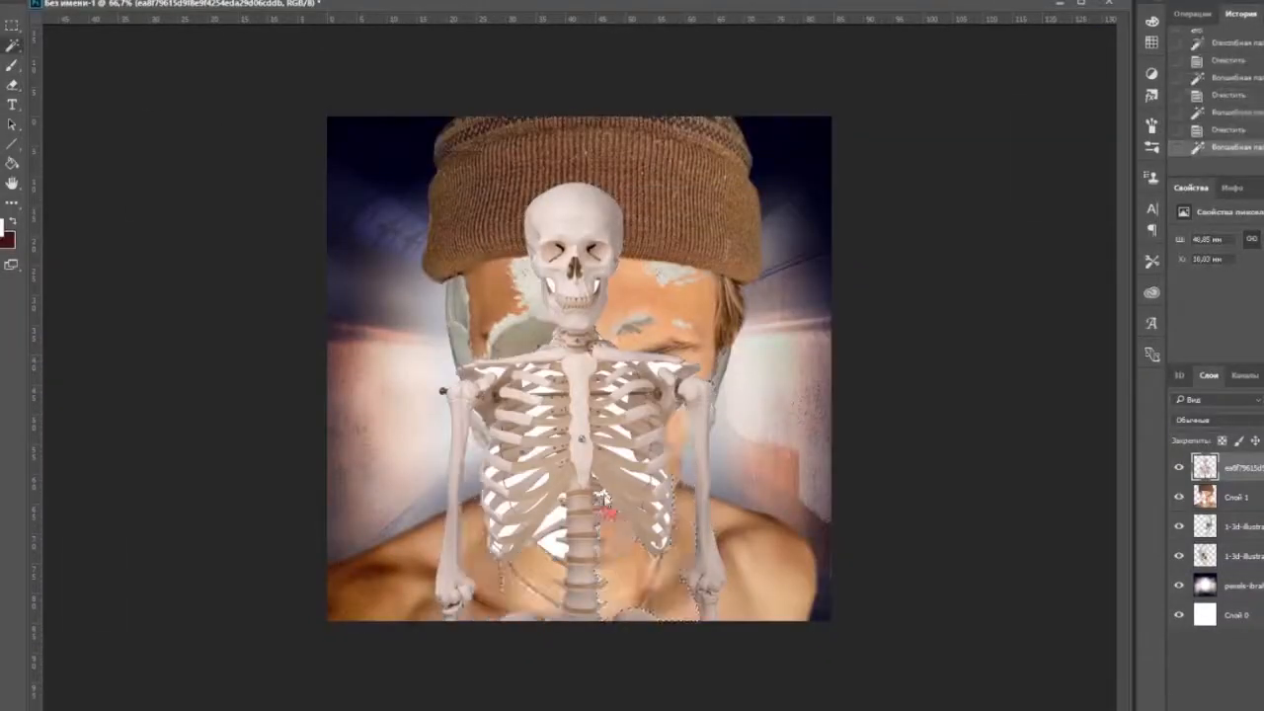
Enlarge the skeleton cut-out and position it with its skull over the face and its collarbones across the man's shoulders.
{"action": "key", "text": "ctrl+plus"}
{"action": "key", "text": "ctrl+plus"}
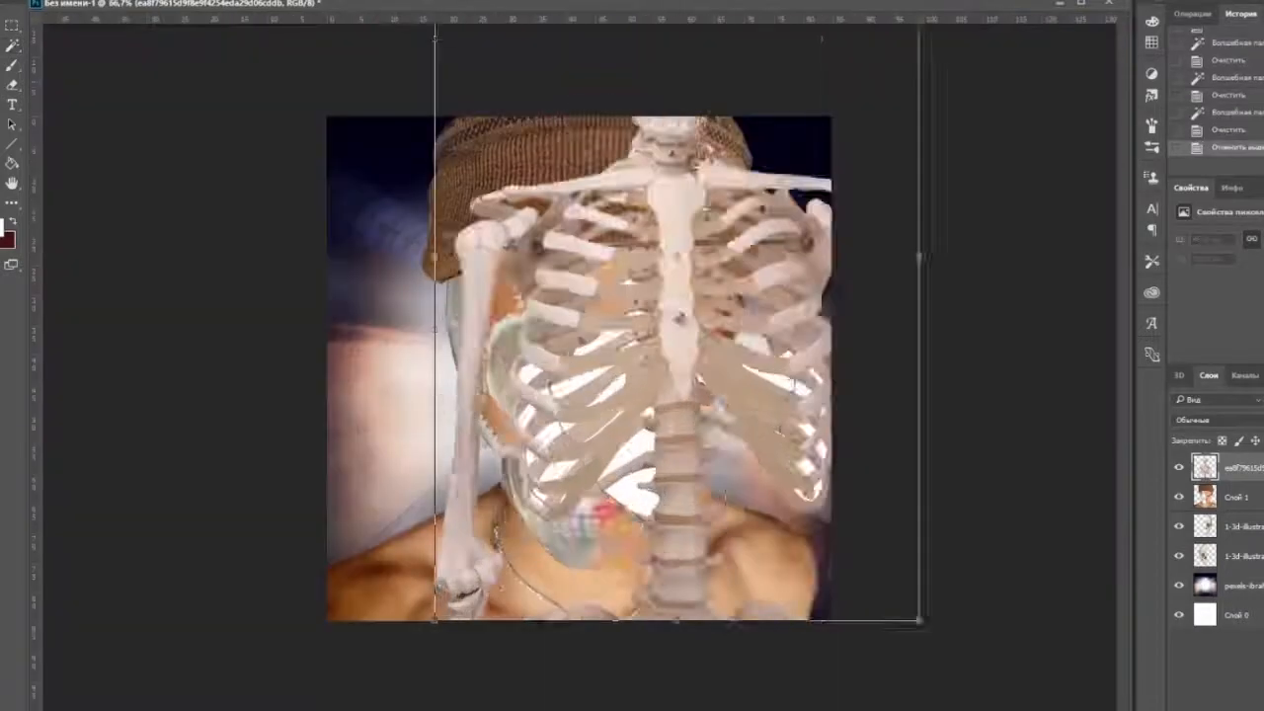
{"action": "left_click_drag", "start_coordinate": [438, 593], "coordinate": [268, 606]}
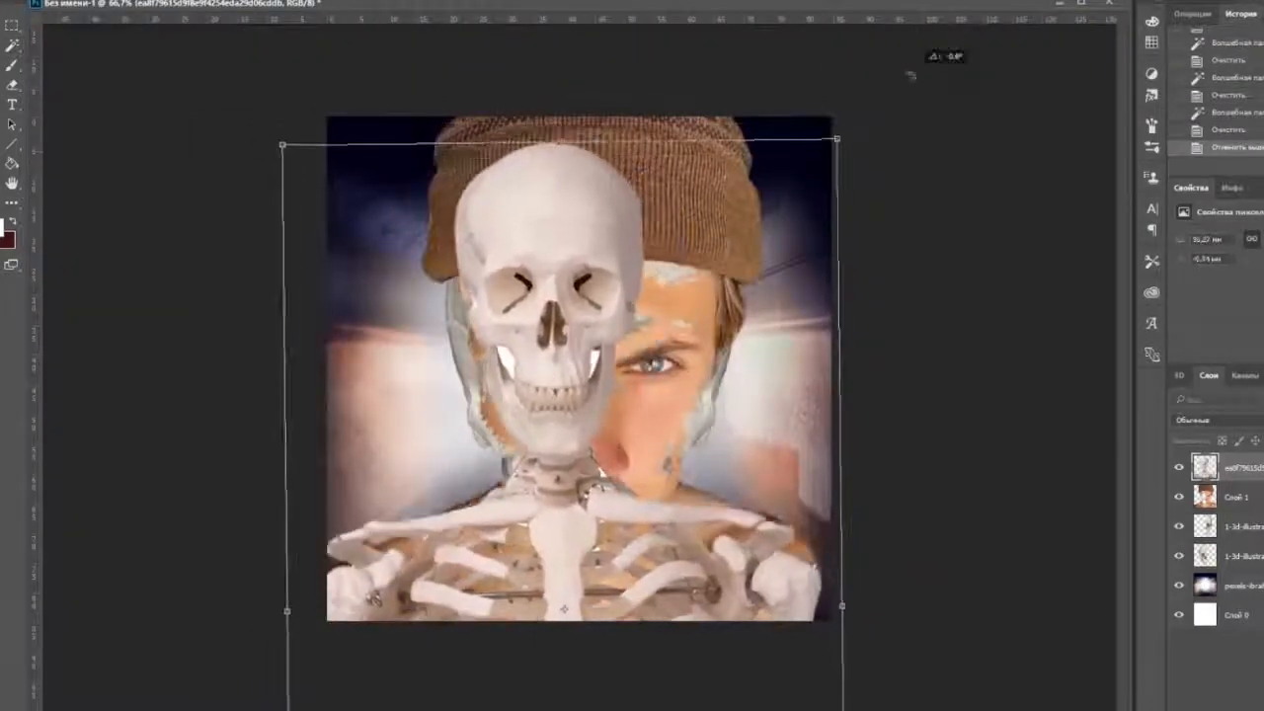
{"action": "key", "text": "Return"}
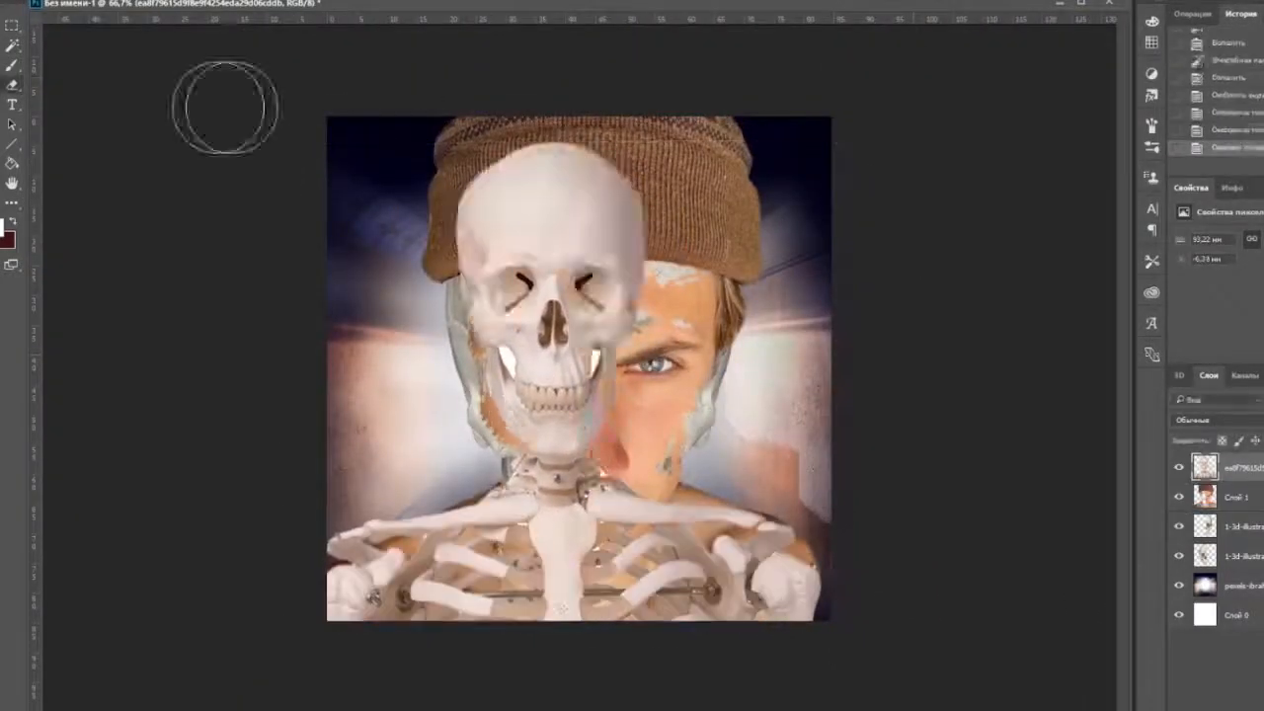
Erase patches of skin on both of the man's shoulders so that the skeleton's bones show through.
{"action": "left_click_drag", "start_coordinate": [790, 563], "coordinate": [732, 471]}
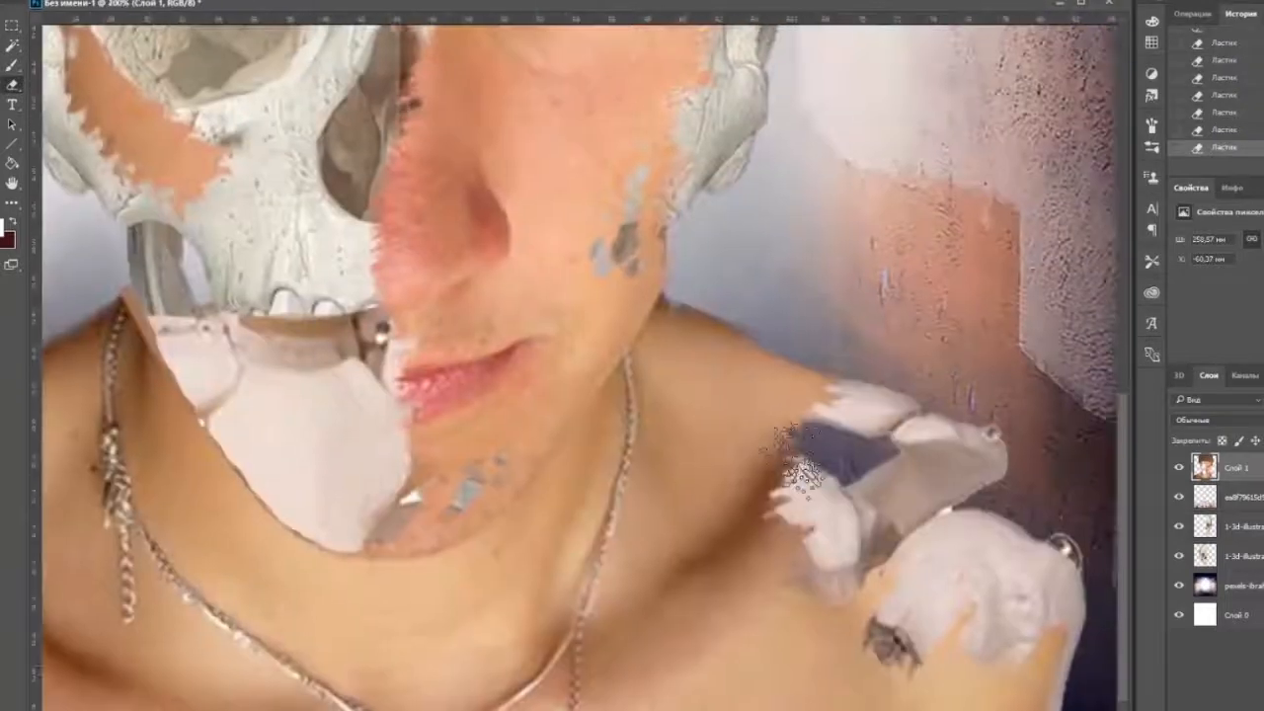
{"action": "left_click_drag", "start_coordinate": [839, 553], "coordinate": [810, 494]}
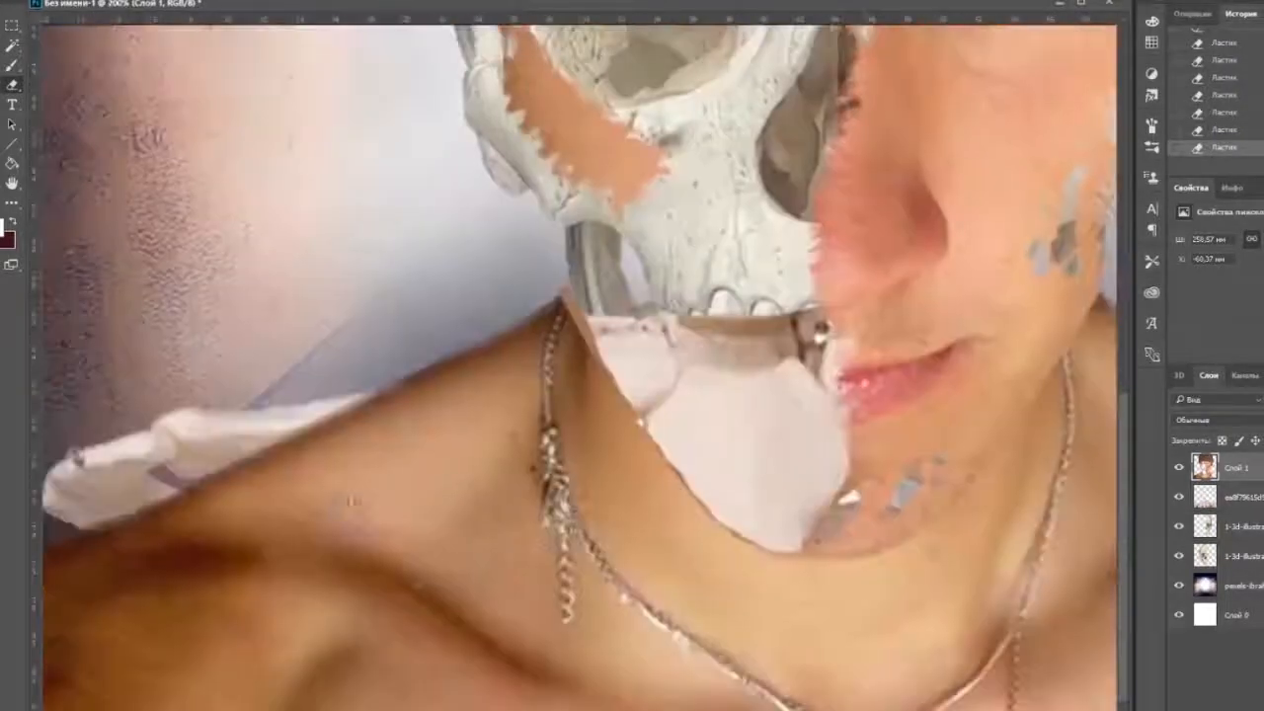
{"action": "left_click_drag", "start_coordinate": [326, 494], "coordinate": [474, 632]}
{"action": "right_click", "coordinate": [352, 500]}
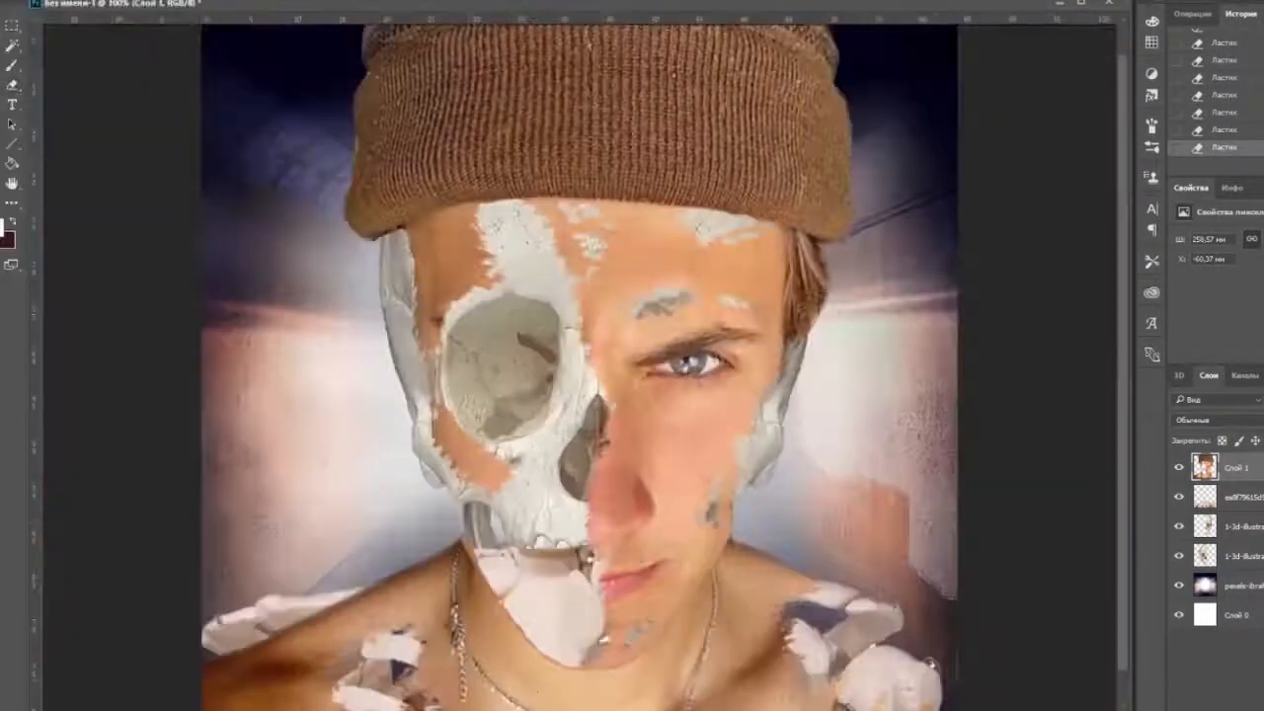
Try merging the skeleton layer with the two skull layers.
{"action": "left_click", "coordinate": [1234, 497]}
{"action": "left_click", "coordinate": [1235, 556], "text": "shift"}
{"action": "right_click", "coordinate": [1234, 556]}
{"action": "left_click", "coordinate": [1123, 527]}
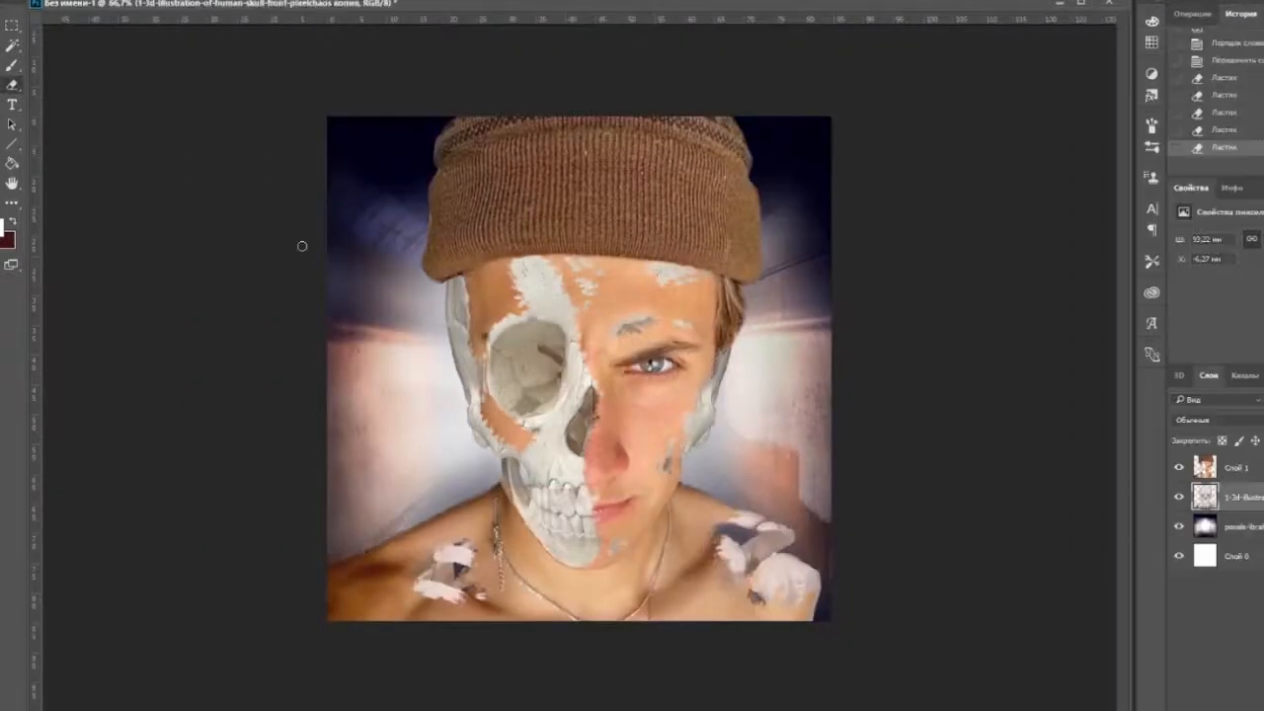
Try Shadows/Highlights on the merged bones and darken them with Brightness/Contrast.
{"action": "left_click", "coordinate": [148, 1]}
{"action": "left_click", "coordinate": [474, 248]}
{"action": "left_click_drag", "start_coordinate": [999, 249], "coordinate": [962, 251]}
{"action": "left_click_drag", "start_coordinate": [972, 296], "coordinate": [1047, 298]}
{"action": "left_click", "coordinate": [1193, 238]}
{"action": "left_click", "coordinate": [148, 1]}
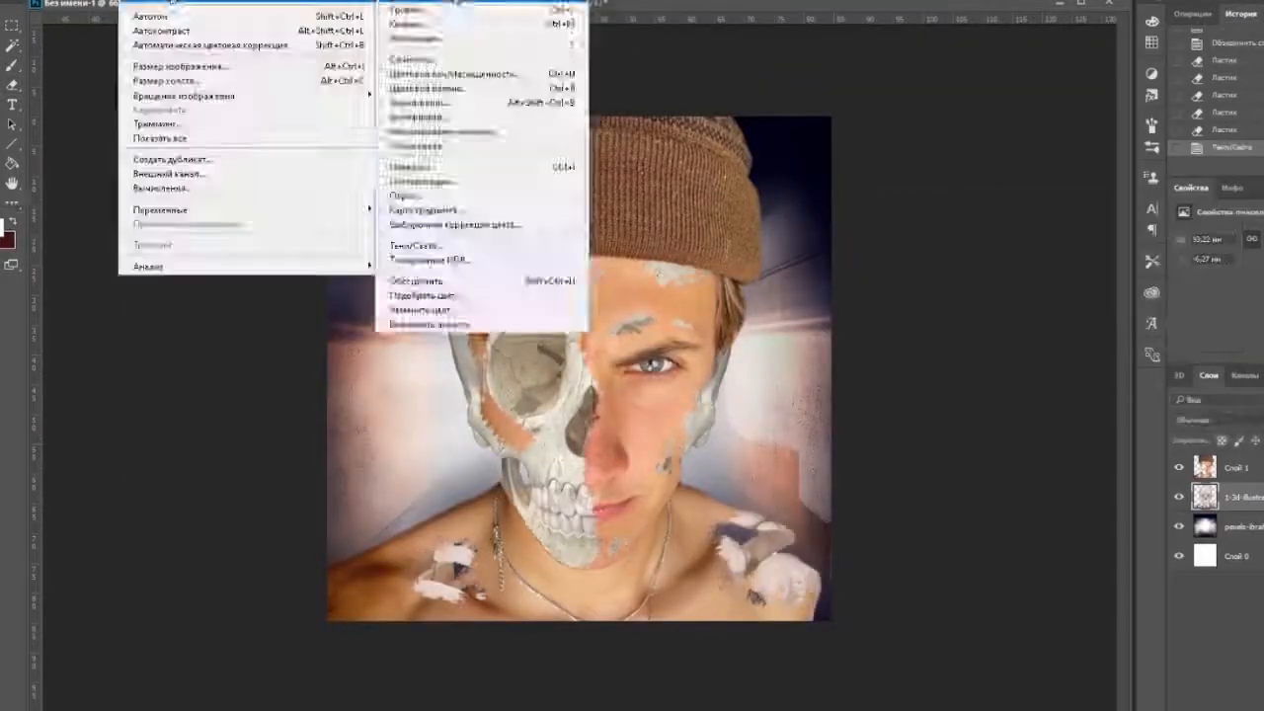
{"action": "left_click", "coordinate": [460, 2]}
{"action": "left_click_drag", "start_coordinate": [143, 238], "coordinate": [96, 249]}
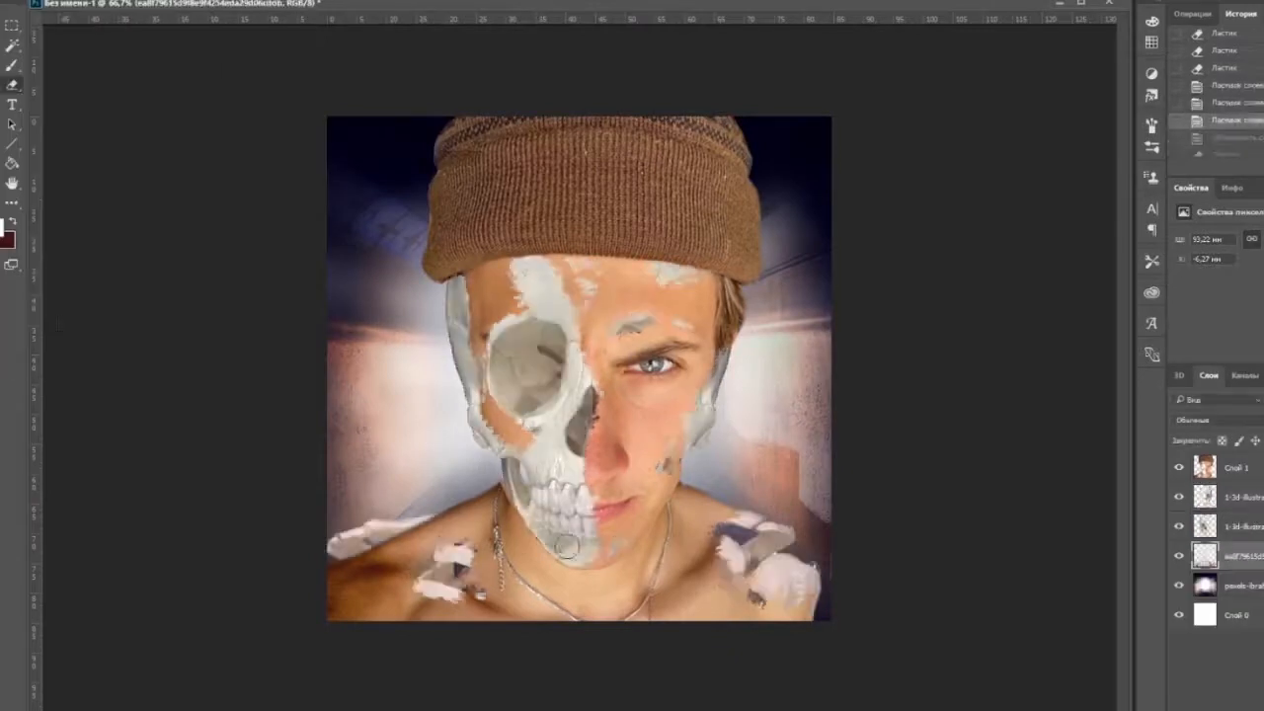
Erase the skeleton remnants around the chin and the stray bone sticking out above the shoulder on the skull side.
{"action": "left_click", "coordinate": [558, 516]}
{"action": "left_click", "coordinate": [1239, 496]}
{"action": "left_click", "coordinate": [581, 373]}
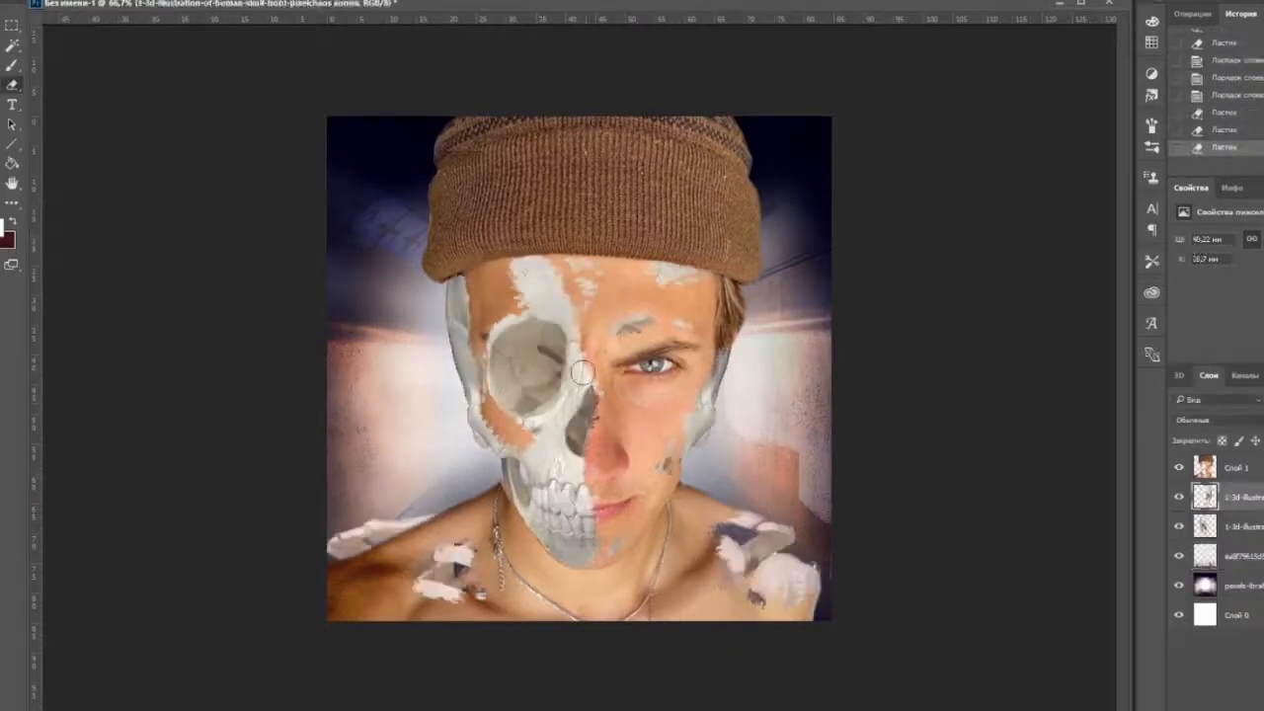
{"action": "left_click", "coordinate": [1240, 556]}
{"action": "left_click_drag", "start_coordinate": [431, 518], "coordinate": [306, 583]}
Merge the skull and skeleton layers into one and darken the result with Brightness/Contrast.
{"action": "left_click", "coordinate": [1240, 497], "text": "shift"}
{"action": "right_click", "coordinate": [1239, 497]}
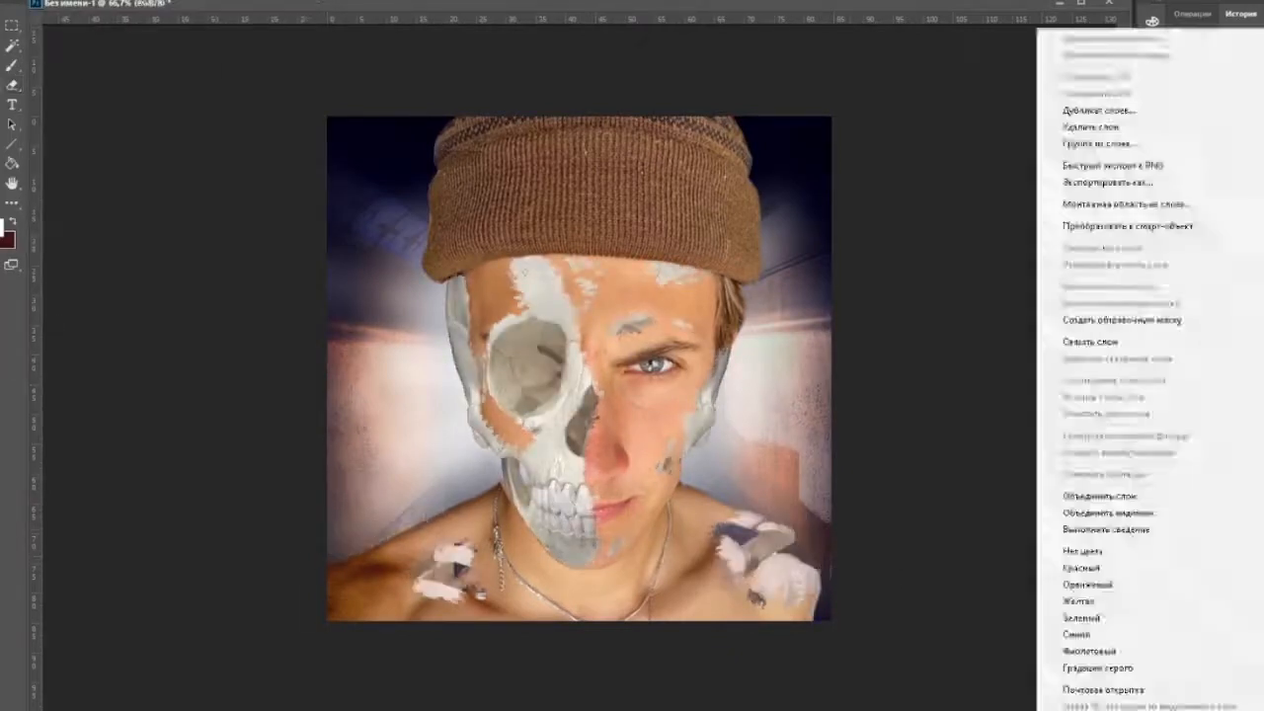
{"action": "left_click", "coordinate": [1100, 497]}
{"action": "left_click_drag", "start_coordinate": [143, 238], "coordinate": [84, 240]}
{"action": "mouse_move", "coordinate": [143, 272]}
{"action": "left_mouse_down"}
{"action": "mouse_move", "coordinate": [181, 274]}
{"action": "mouse_move", "coordinate": [134, 273]}
{"action": "left_mouse_up"}
{"action": "left_click", "coordinate": [267, 224]}
Darken the bone layer with Levels, using black input 21, midtones 0.71, white input 255 and a reduced white output.
{"action": "left_click", "coordinate": [131, 1]}
{"action": "mouse_move", "coordinate": [198, 2]}
{"action": "left_click", "coordinate": [380, 9]}
{"action": "left_click_drag", "start_coordinate": [937, 384], "coordinate": [960, 385]}
{"action": "left_click_drag", "start_coordinate": [843, 385], "coordinate": [863, 391]}
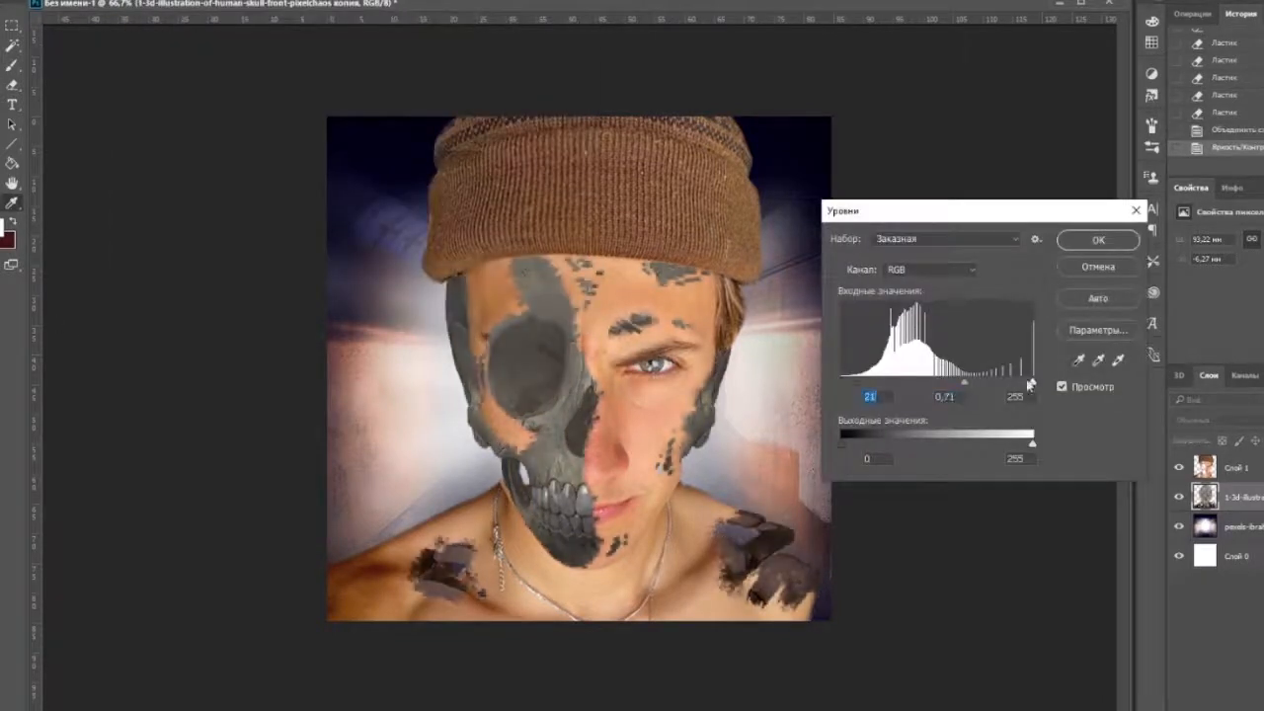
{"action": "left_click_drag", "start_coordinate": [1031, 383], "coordinate": [1035, 385]}
{"action": "left_click_drag", "start_coordinate": [1032, 446], "coordinate": [995, 444]}
{"action": "left_click", "coordinate": [844, 446]}
{"action": "left_click", "coordinate": [1098, 240]}
Darken the portrait layer slightly with Brightness/Contrast and lower its Levels midtones.
{"action": "left_click", "coordinate": [1237, 467]}
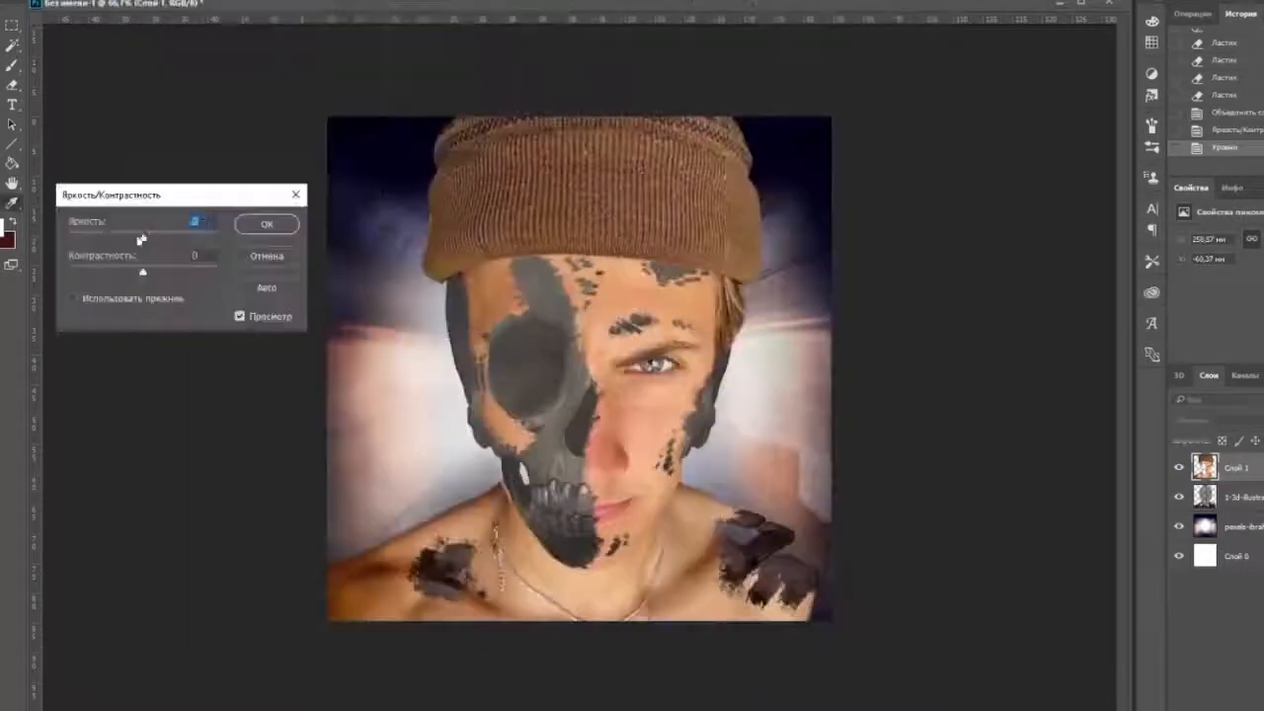
{"action": "mouse_move", "coordinate": [142, 239]}
{"action": "left_mouse_down"}
{"action": "mouse_move", "coordinate": [118, 238]}
{"action": "mouse_move", "coordinate": [129, 240]}
{"action": "left_mouse_up"}
{"action": "key", "text": "Return"}
{"action": "key", "text": "ctrl+alt+l"}
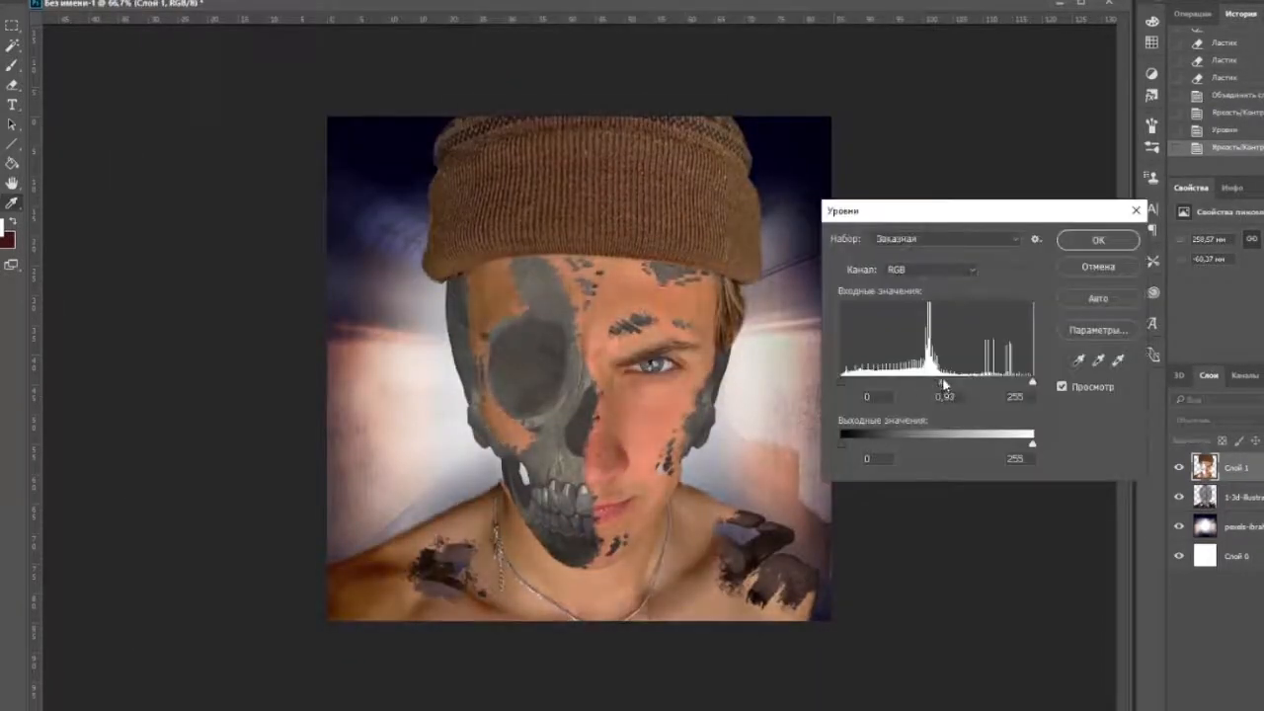
{"action": "left_click", "coordinate": [1097, 242]}
Reduce the portrait layer's brightness further with another Brightness/Contrast adjustment.
{"action": "left_click", "coordinate": [133, 0]}
{"action": "mouse_move", "coordinate": [198, 0]}
{"action": "left_click", "coordinate": [424, 0]}
{"action": "left_click_drag", "start_coordinate": [142, 240], "coordinate": [124, 241]}
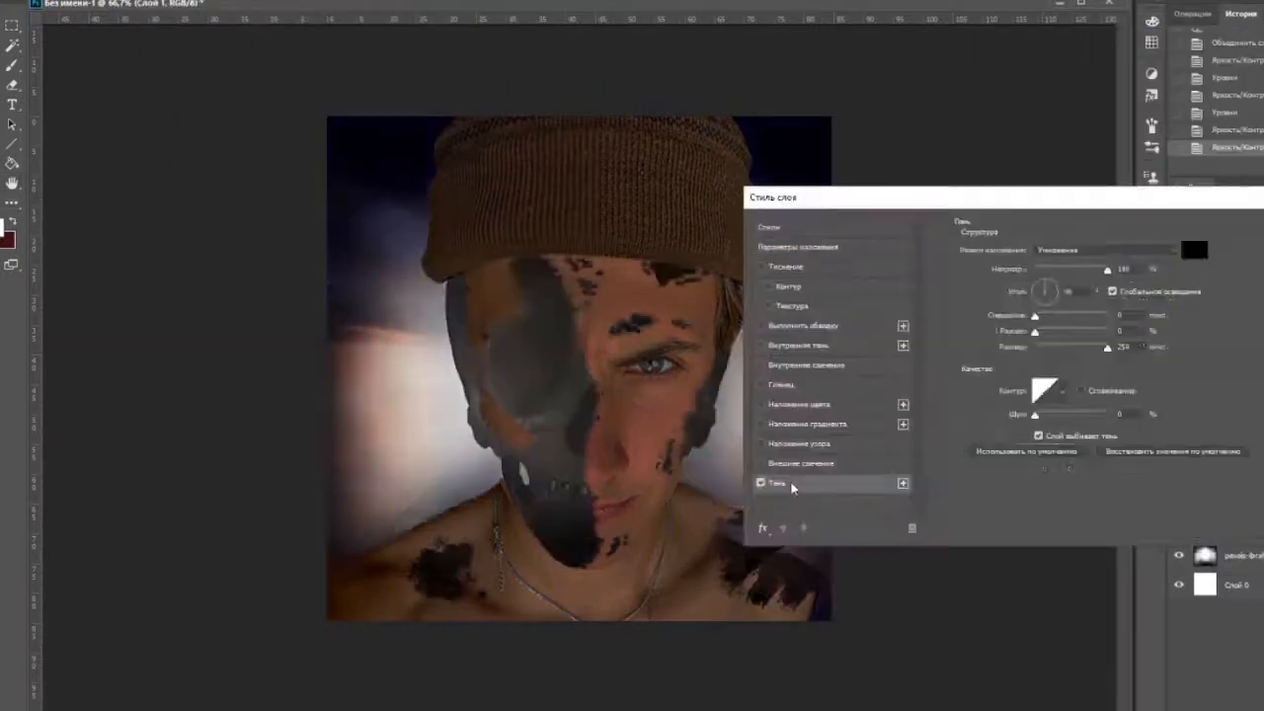
Give the portrait layer a small black drop shadow with 100% opacity, 90° angle, and zero distance and spread.
{"action": "left_click_drag", "start_coordinate": [1035, 346], "coordinate": [1049, 346]}
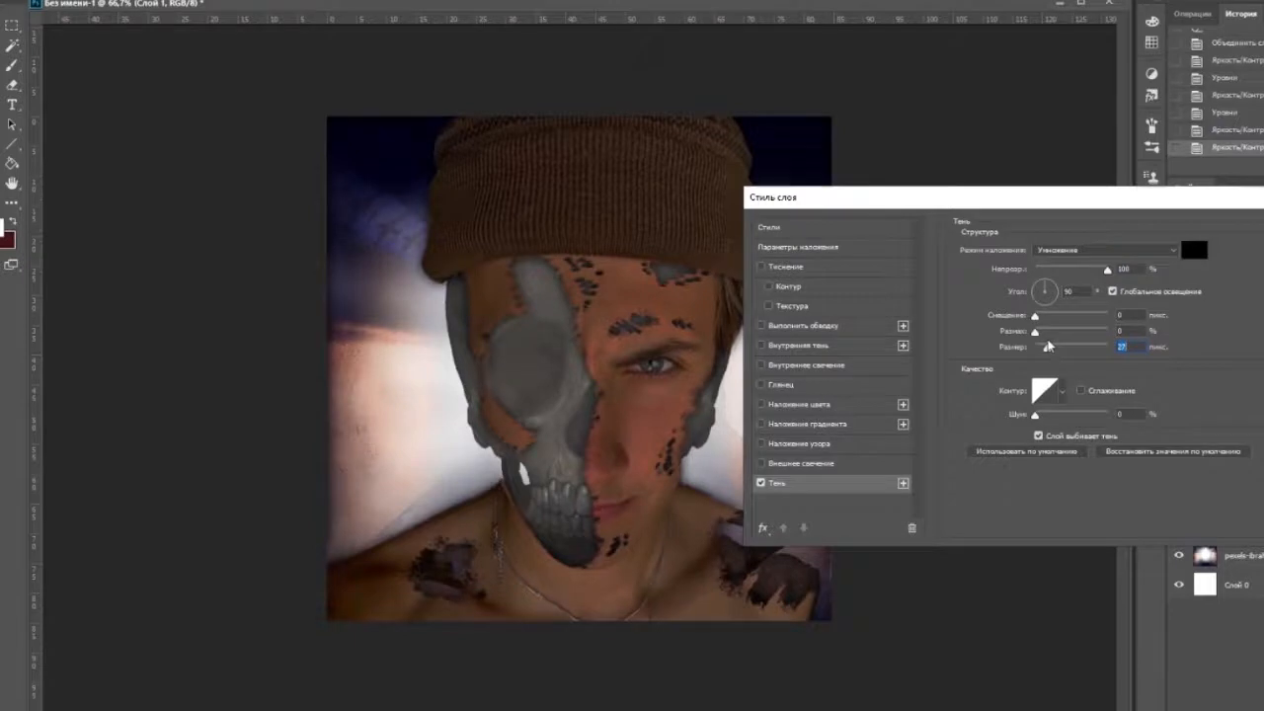
{"action": "mouse_move", "coordinate": [1049, 346]}
{"action": "left_mouse_down"}
{"action": "mouse_move", "coordinate": [1058, 349]}
{"action": "mouse_move", "coordinate": [1041, 350]}
{"action": "left_mouse_up"}
{"action": "key", "text": "Return"}
Adjust the merged bone layer under the portrait with Brightness/Contrast.
{"action": "left_click", "coordinate": [1244, 523]}
{"action": "left_click", "coordinate": [128, 1]}
{"action": "mouse_move", "coordinate": [197, 1]}
{"action": "left_click", "coordinate": [423, 2]}
{"action": "left_click_drag", "start_coordinate": [144, 271], "coordinate": [150, 238]}
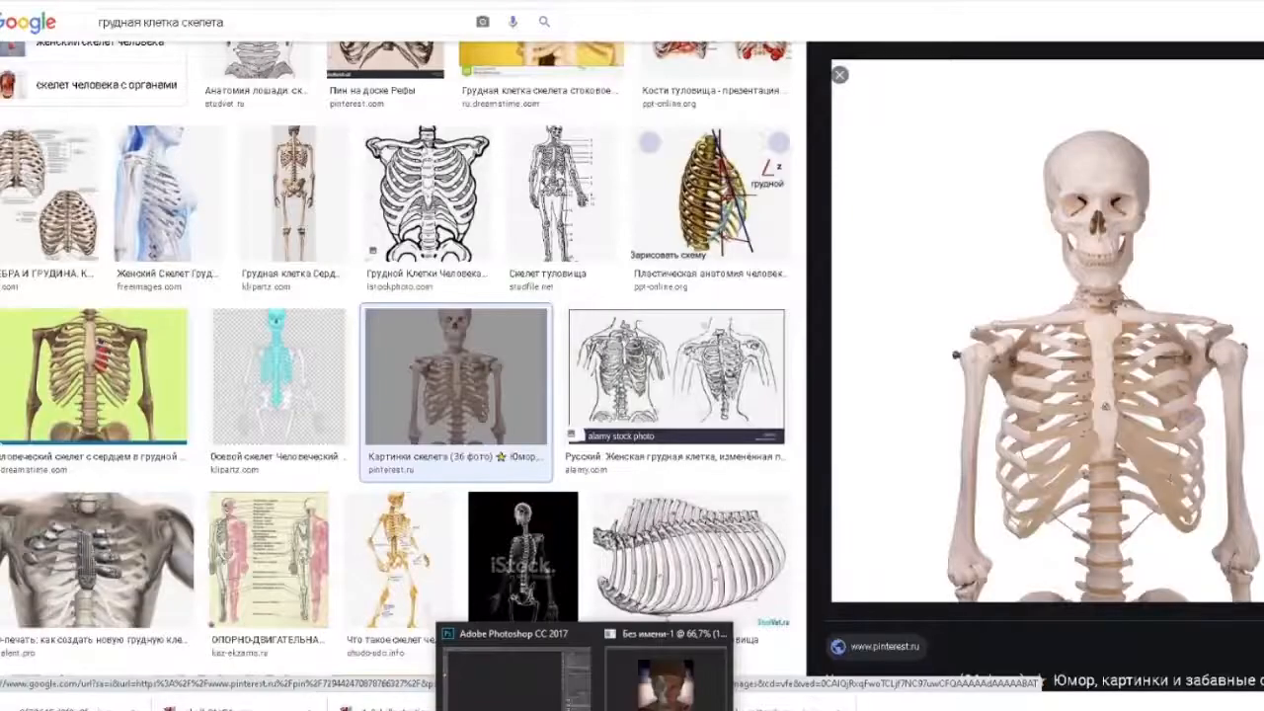
Switch back to Photoshop and adjust the bone layer's Levels with a slightly lower white output and brighter midtones.
{"action": "left_click", "coordinate": [523, 682]}
{"action": "left_click", "coordinate": [128, 1]}
{"action": "mouse_move", "coordinate": [197, 2]}
{"action": "left_click", "coordinate": [423, 20]}
{"action": "left_click_drag", "start_coordinate": [1033, 444], "coordinate": [1025, 443]}
{"action": "mouse_move", "coordinate": [841, 443]}
{"action": "left_mouse_down"}
{"action": "mouse_move", "coordinate": [859, 442]}
{"action": "mouse_move", "coordinate": [839, 444]}
{"action": "left_mouse_up"}
{"action": "left_click_drag", "start_coordinate": [938, 382], "coordinate": [906, 382]}
{"action": "left_click", "coordinate": [1098, 240]}
Raise the contrast of the bone layer with Brightness/Contrast.
{"action": "left_click", "coordinate": [423, 2]}
{"action": "left_click_drag", "start_coordinate": [144, 271], "coordinate": [203, 272]}
{"action": "left_click", "coordinate": [268, 225]}
Shift the bone layer toward cooler, bluish tones with Color Balance.
{"action": "left_click", "coordinate": [129, 1]}
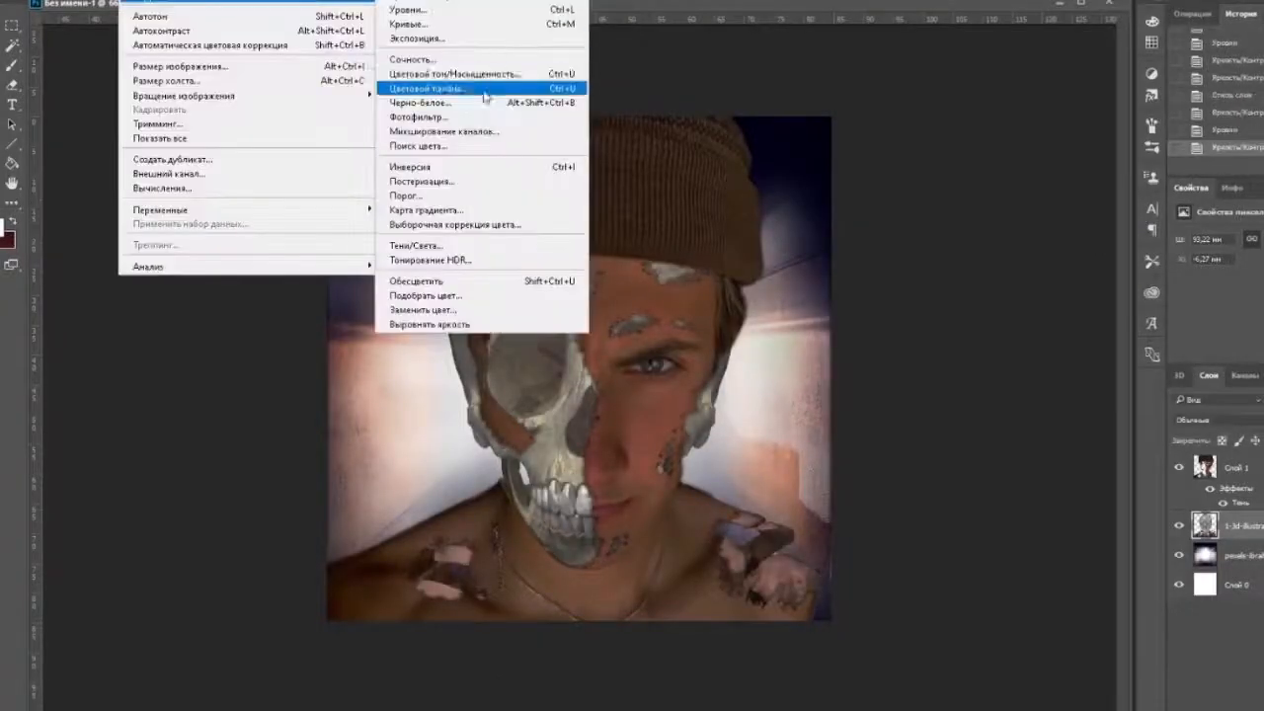
{"action": "left_click", "coordinate": [480, 89]}
{"action": "left_click_drag", "start_coordinate": [998, 335], "coordinate": [984, 335]}
{"action": "left_click_drag", "start_coordinate": [997, 371], "coordinate": [937, 385]}
{"action": "left_click", "coordinate": [1177, 303]}
Darken the cooled bone layer with another Levels and Brightness/Contrast adjustment to a muted grey.
{"action": "left_click", "coordinate": [128, 1]}
{"action": "mouse_move", "coordinate": [198, 14]}
{"action": "left_click", "coordinate": [422, 20]}
{"action": "key", "text": "Return"}
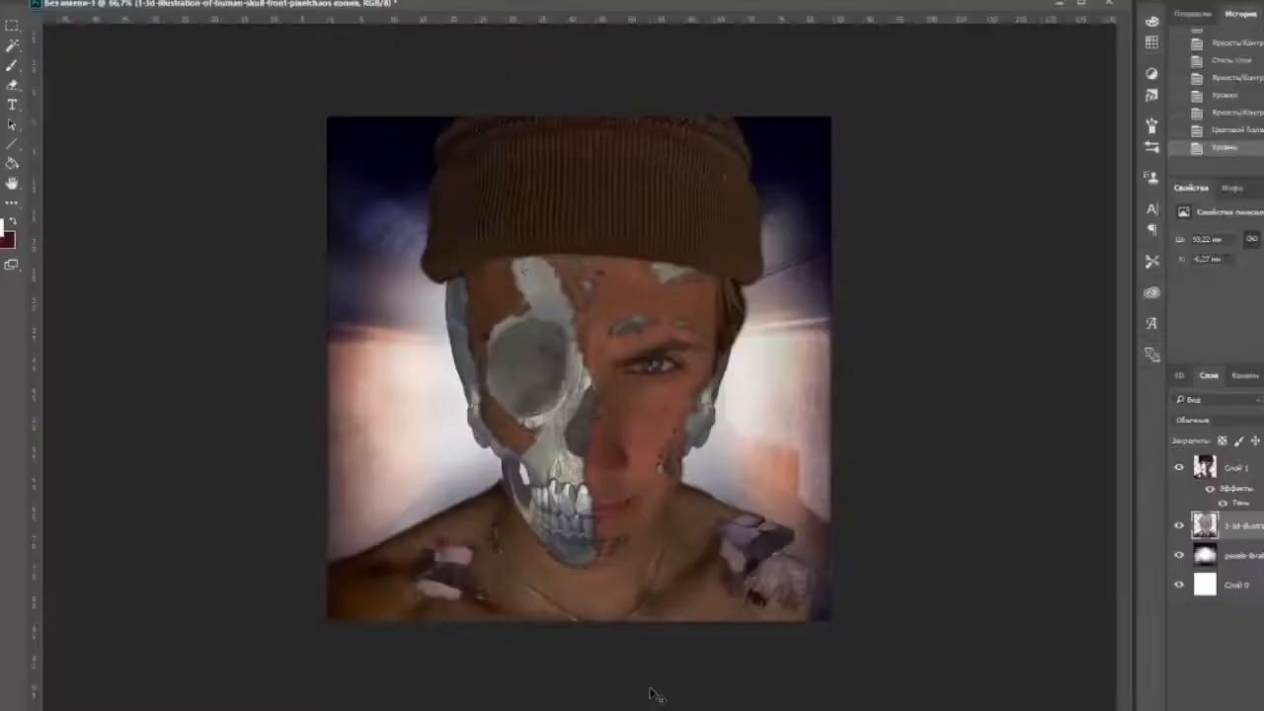
{"action": "left_click", "coordinate": [128, 1]}
{"action": "mouse_move", "coordinate": [198, 4]}
{"action": "left_click", "coordinate": [407, 2]}
{"action": "left_click", "coordinate": [272, 227]}
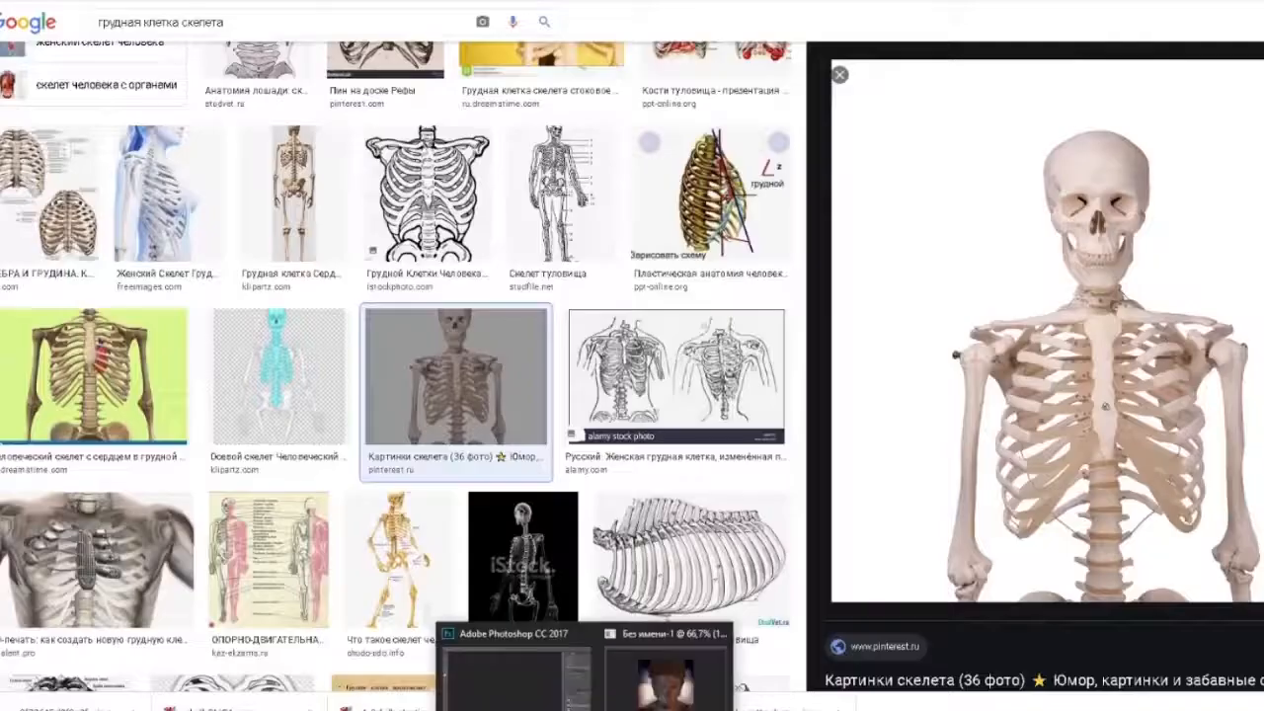
Return to Photoshop and brush soft peach light along the skull's outer temple edge and the bone beside the eye socket.
{"action": "left_click", "coordinate": [640, 697]}
{"action": "key", "text": "ctrl+plus"}
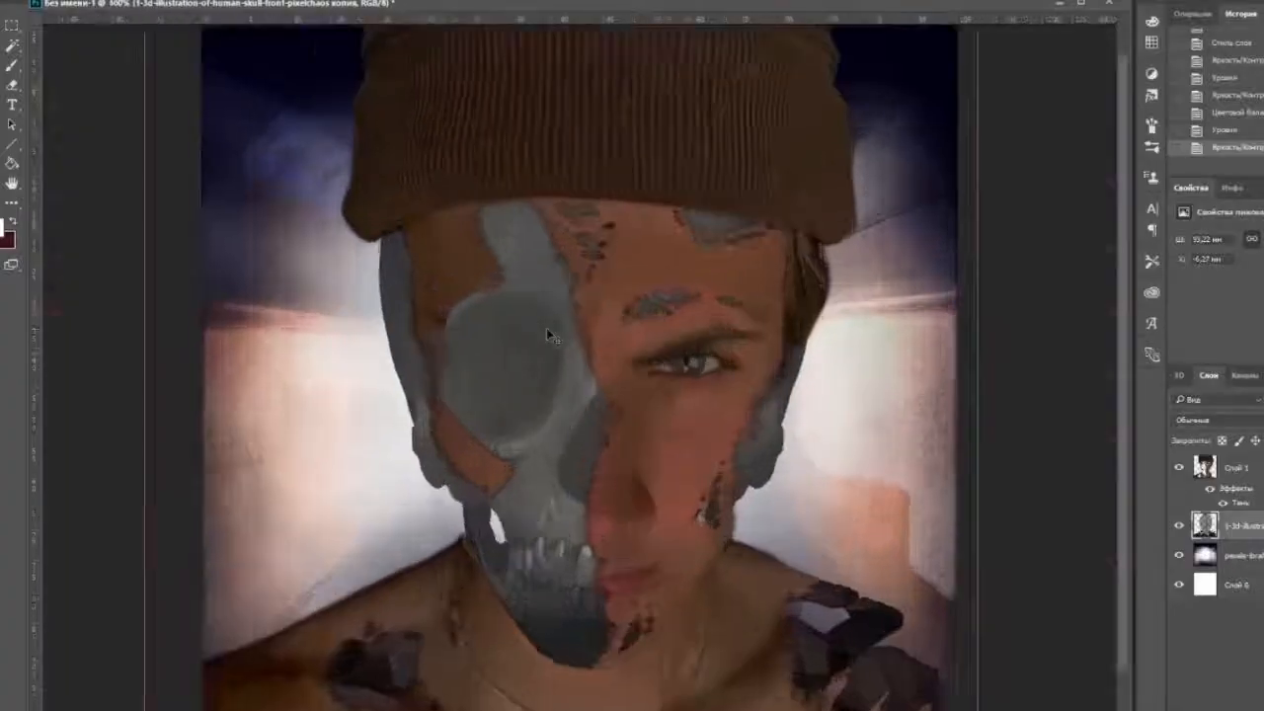
{"action": "key", "text": "ctrl+plus"}
{"action": "key", "text": "ctrl+minus"}
{"action": "key", "text": "ctrl+plus"}
{"action": "left_click", "coordinate": [22, 1]}
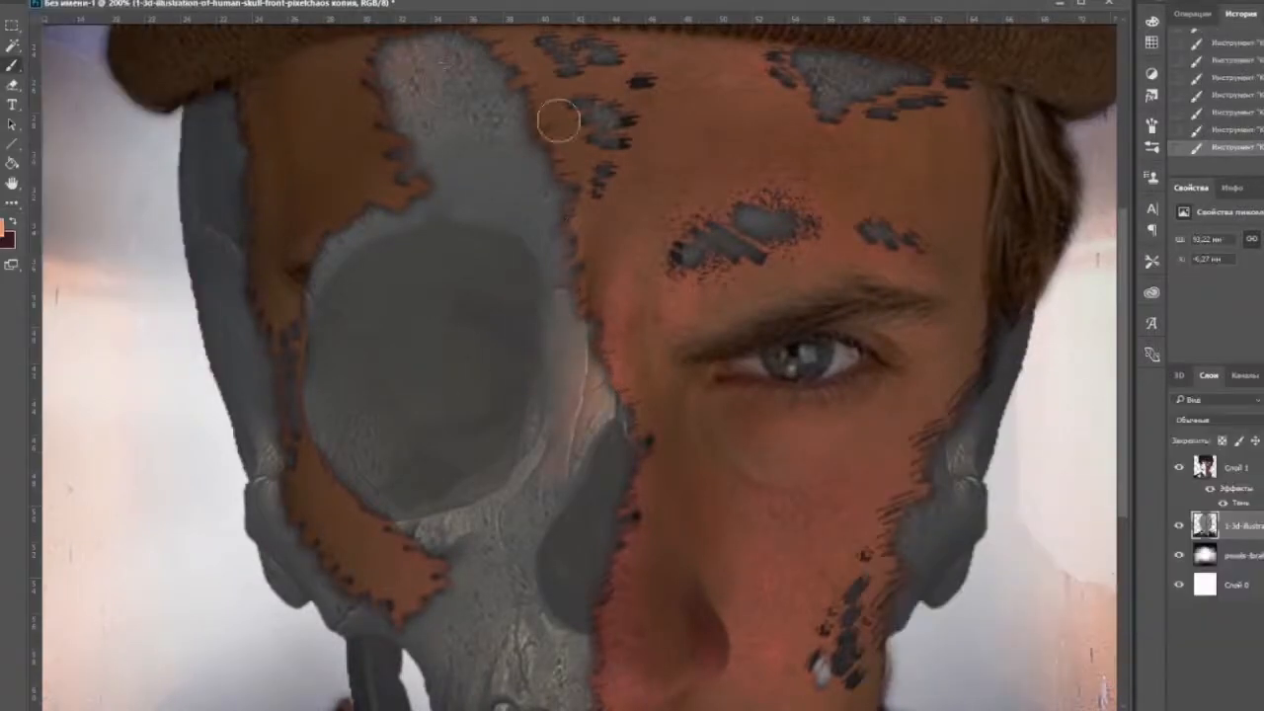
{"action": "key", "text": "ctrl+plus"}
{"action": "key", "text": "ctrl+minus"}
{"action": "mouse_move", "coordinate": [219, 109]}
{"action": "left_mouse_down"}
{"action": "mouse_move", "coordinate": [207, 277]}
{"action": "mouse_move", "coordinate": [277, 411]}
{"action": "mouse_move", "coordinate": [268, 445]}
{"action": "left_mouse_up"}
{"action": "left_click_drag", "start_coordinate": [553, 260], "coordinate": [603, 161]}
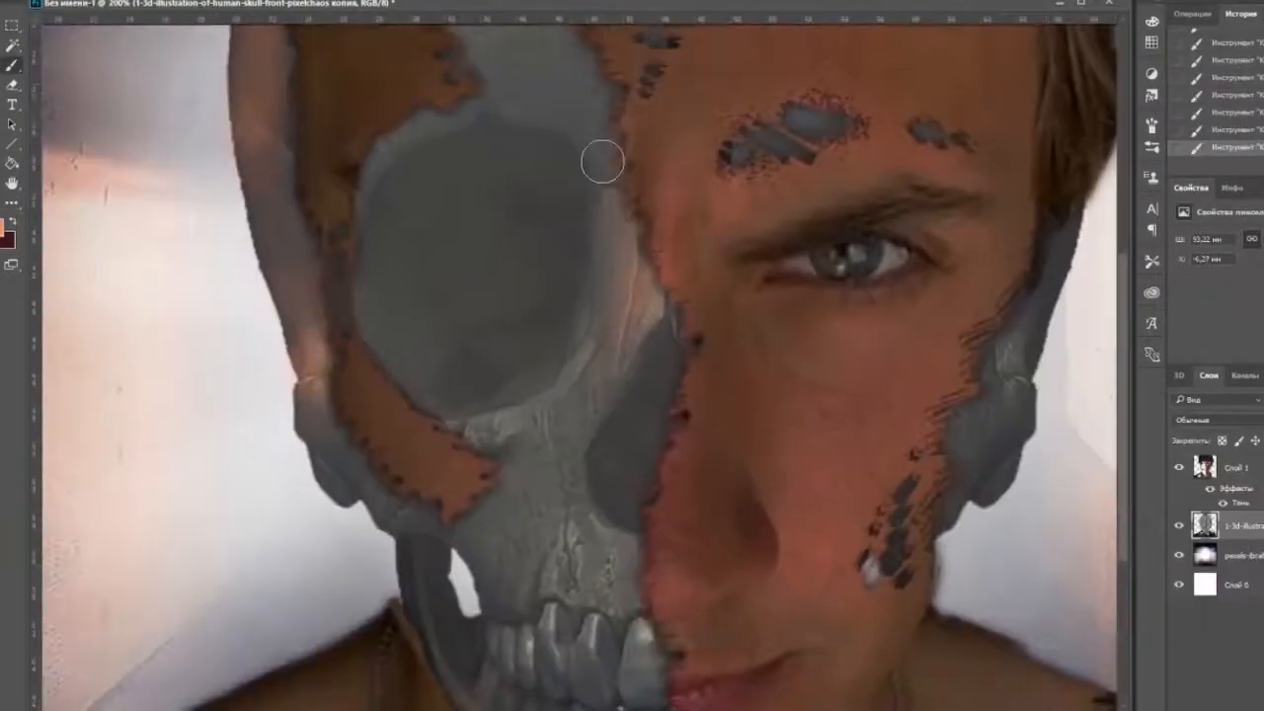
Brush peach light over the skull's cheekbone and the upper jaw above the teeth.
{"action": "scroll", "coordinate": [602, 161], "scroll_direction": "down", "scroll_amount": 3}
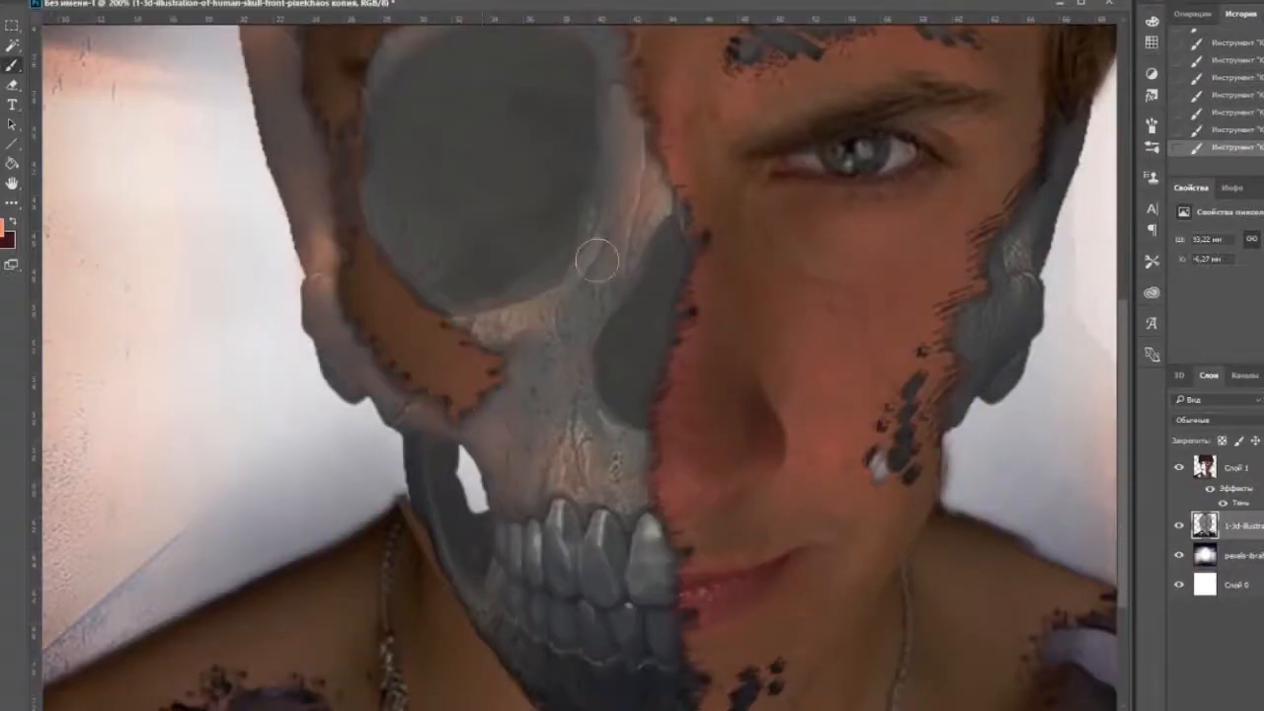
{"action": "key", "text": "ctrl+minus"}
{"action": "key", "text": "ctrl+minus"}
{"action": "key", "text": "ctrl+plus"}
{"action": "key", "text": "ctrl+plus"}
{"action": "key", "text": "ctrl+plus"}
{"action": "left_click_drag", "start_coordinate": [542, 510], "coordinate": [644, 35]}
Set a lighter peach foreground colour and adjust the brush settings.
{"action": "left_click", "coordinate": [93, 8]}
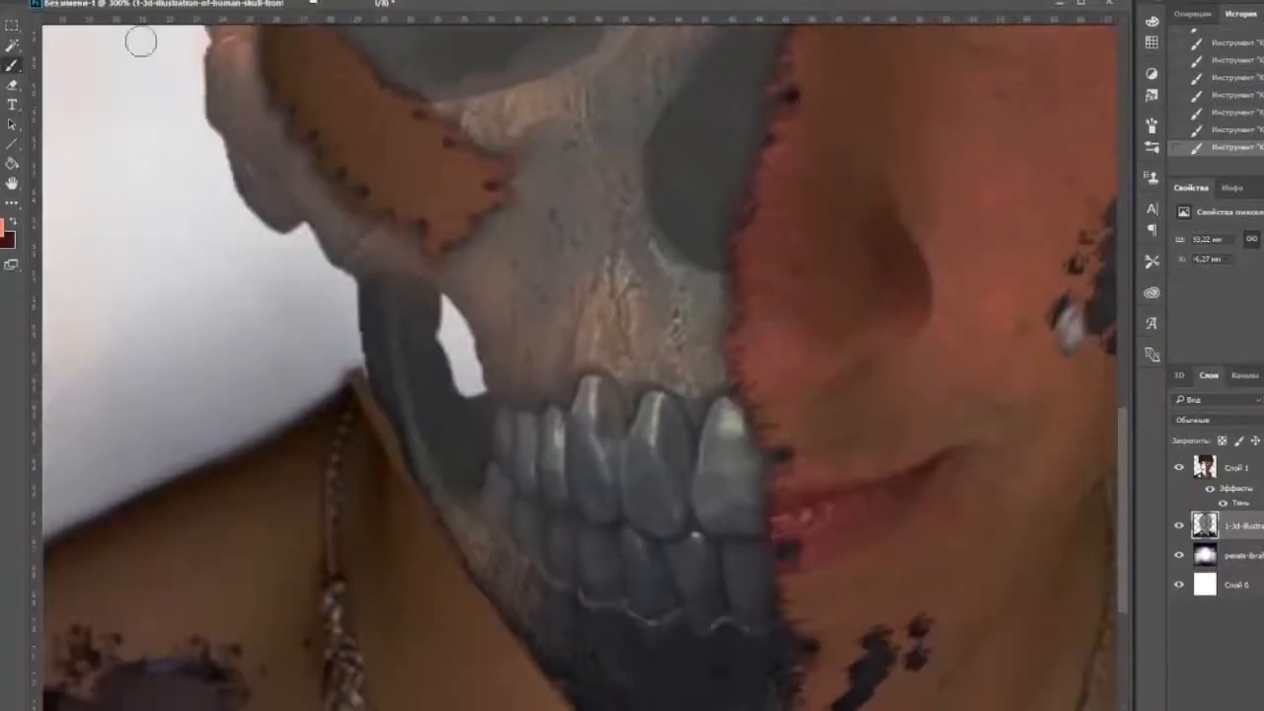
{"action": "left_click", "coordinate": [3, 228]}
{"action": "left_click", "coordinate": [912, 451]}
{"action": "left_click", "coordinate": [1221, 440]}
{"action": "left_click", "coordinate": [92, 6]}
{"action": "left_click", "coordinate": [313, 4]}
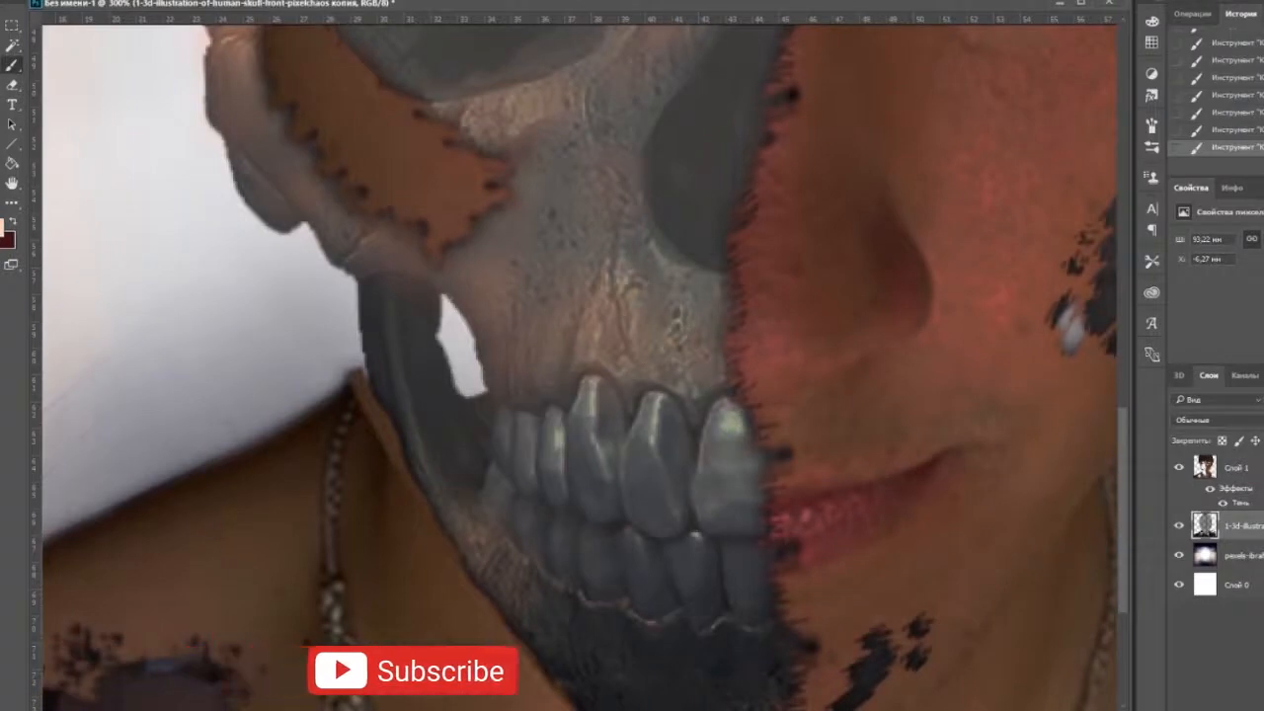
Try painting light highlights on the teeth and the upper jaw.
{"action": "left_click", "coordinate": [93, 6]}
{"action": "left_click_drag", "start_coordinate": [592, 383], "coordinate": [592, 419]}
{"action": "key", "text": "ctrl+z"}
{"action": "mouse_move", "coordinate": [616, 101]}
{"action": "left_mouse_down"}
{"action": "mouse_move", "coordinate": [494, 494]}
{"action": "mouse_move", "coordinate": [587, 404]}
{"action": "left_mouse_up"}
{"action": "mouse_move", "coordinate": [413, 397]}
{"action": "left_mouse_down"}
{"action": "mouse_move", "coordinate": [495, 376]}
{"action": "mouse_move", "coordinate": [415, 397]}
{"action": "left_mouse_up"}
{"action": "key", "text": "ctrl+z"}
{"action": "key", "text": "ctrl+minus"}
{"action": "key", "text": "ctrl+z"}
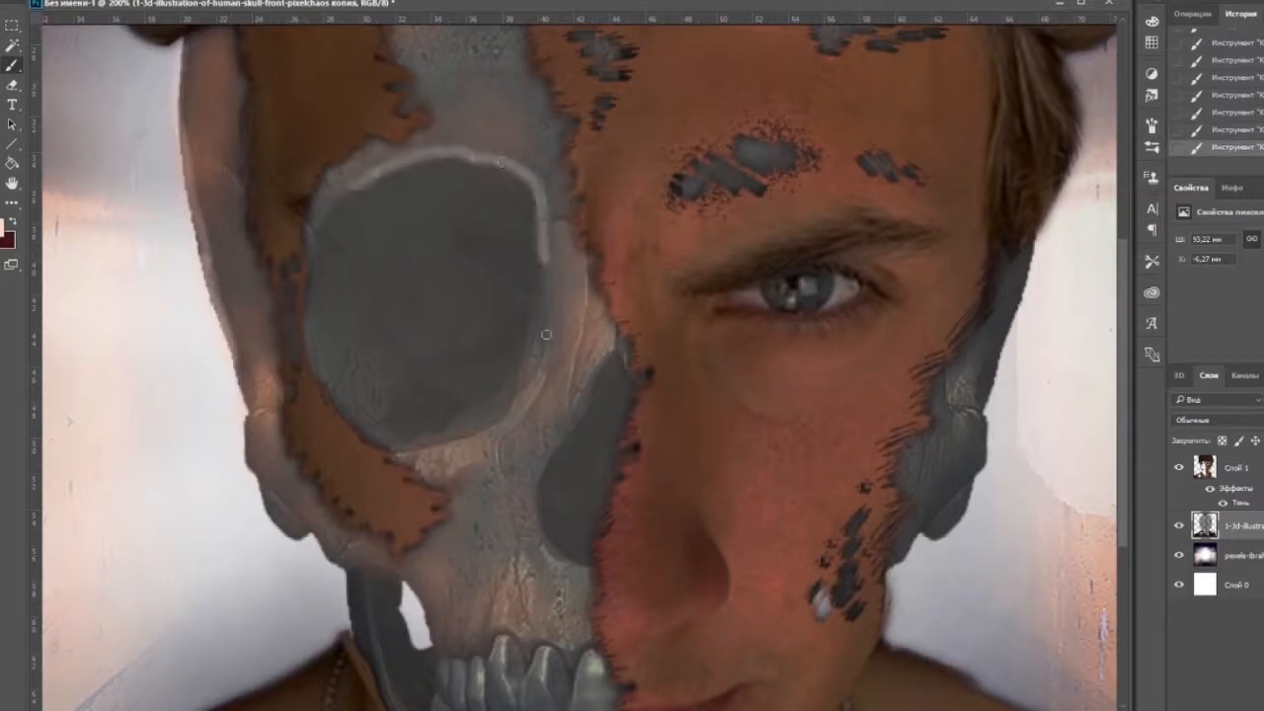
Draw a thin light highlight along the rim of the skull's eye socket and enlarge the brush.
{"action": "left_click_drag", "start_coordinate": [354, 187], "coordinate": [312, 244]}
{"action": "left_click", "coordinate": [93, 6]}
{"action": "left_click", "coordinate": [290, 4]}
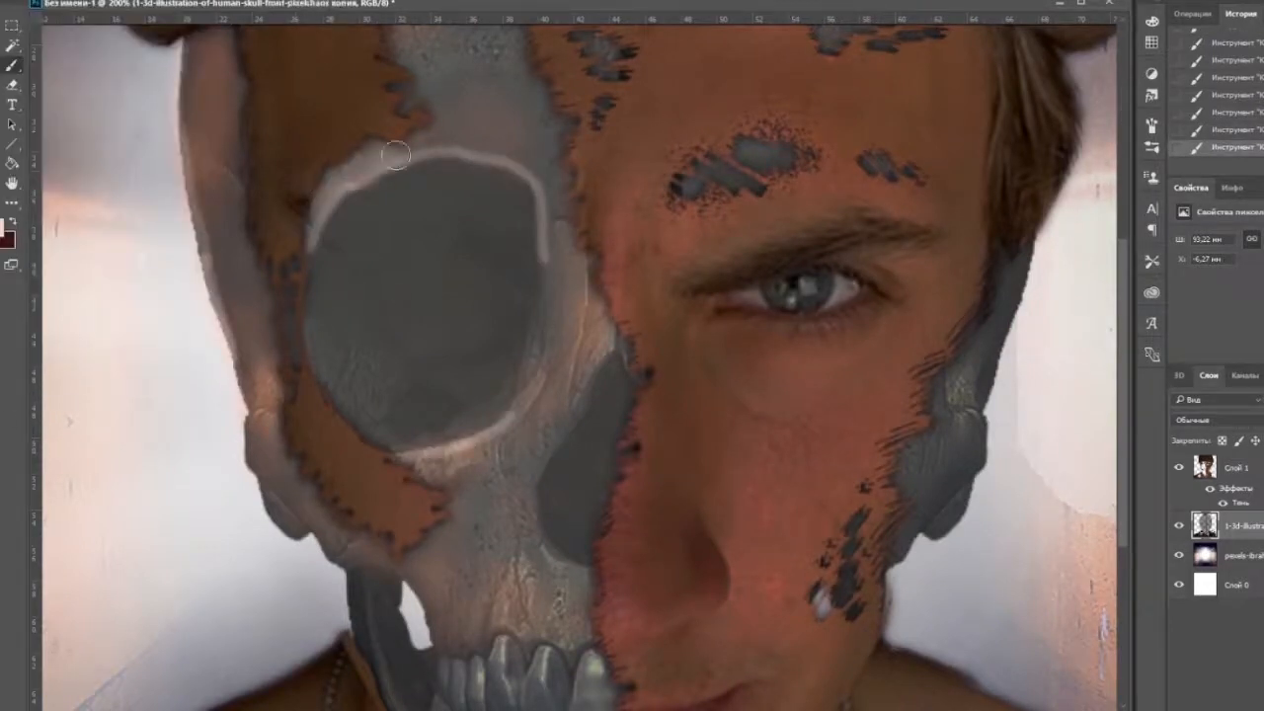
Try brushing a soft light glow over the bone around the eye socket's upper rim.
{"action": "left_click_drag", "start_coordinate": [481, 142], "coordinate": [346, 186]}
{"action": "key", "text": "ctrl+minus"}
{"action": "key", "text": "ctrl+minus"}
{"action": "key", "text": "ctrl+plus"}
{"action": "key", "text": "ctrl+plus"}
Try painting light strokes across the dark interior of the eye socket.
{"action": "left_click_drag", "start_coordinate": [556, 304], "coordinate": [556, 338]}
{"action": "left_click_drag", "start_coordinate": [351, 293], "coordinate": [370, 472]}
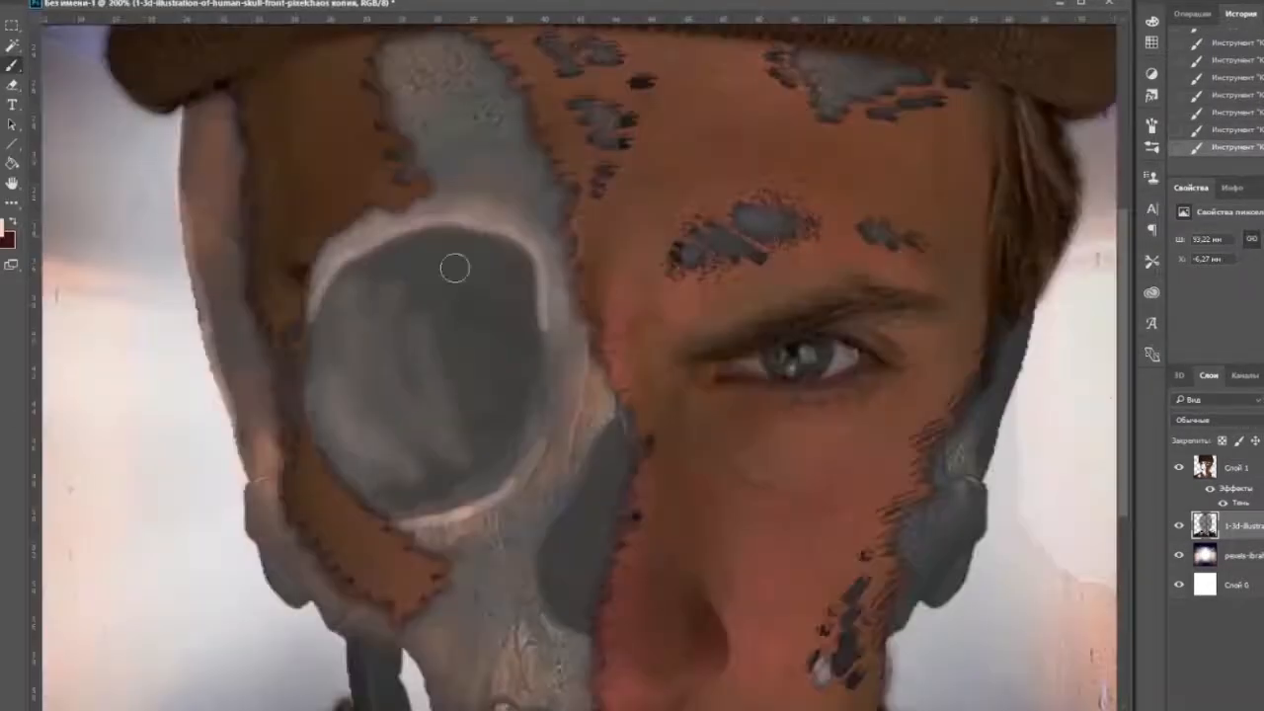
{"action": "left_click_drag", "start_coordinate": [476, 328], "coordinate": [423, 397]}
{"action": "key", "text": "ctrl+minus"}
{"action": "key", "text": "ctrl+minus"}
{"action": "key", "text": "ctrl+plus"}
{"action": "key", "text": "ctrl+plus"}
{"action": "key", "text": "ctrl+plus"}
{"action": "key", "text": "ctrl+plus"}
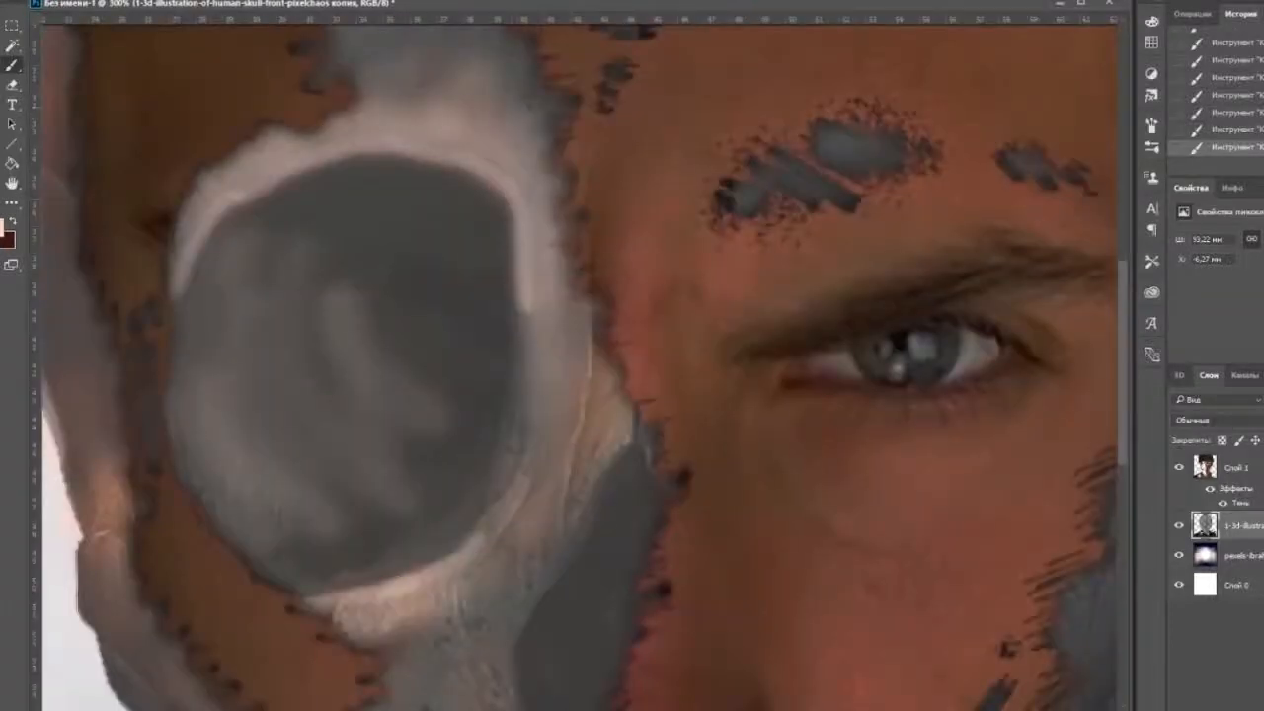
{"action": "key", "text": "ctrl+minus"}
{"action": "key", "text": "ctrl+minus"}
{"action": "key", "text": "ctrl+minus"}
{"action": "key", "text": "ctrl+minus"}
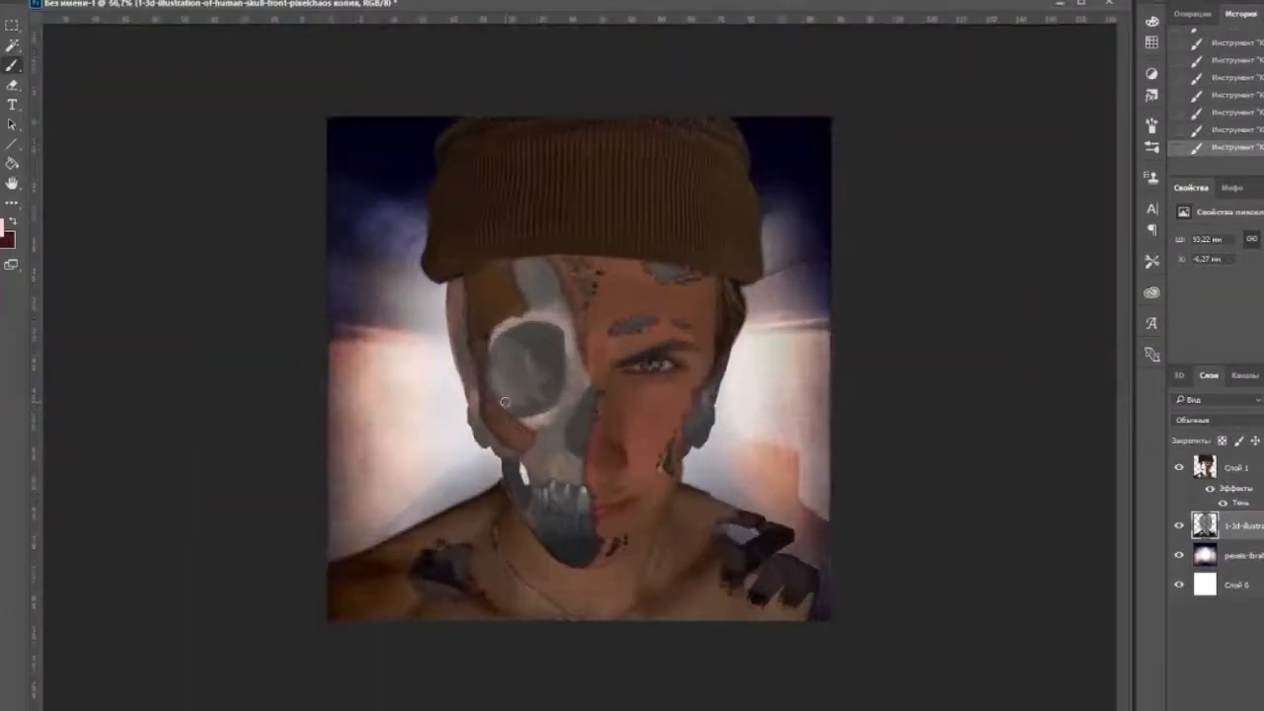
Step back in the history to the state before the glow and the light strokes in the eye socket.
{"action": "scroll", "coordinate": [1215, 89], "scroll_direction": "up", "scroll_amount": 5}
{"action": "left_click", "coordinate": [1178, 44]}
{"action": "left_click", "coordinate": [1195, 14]}
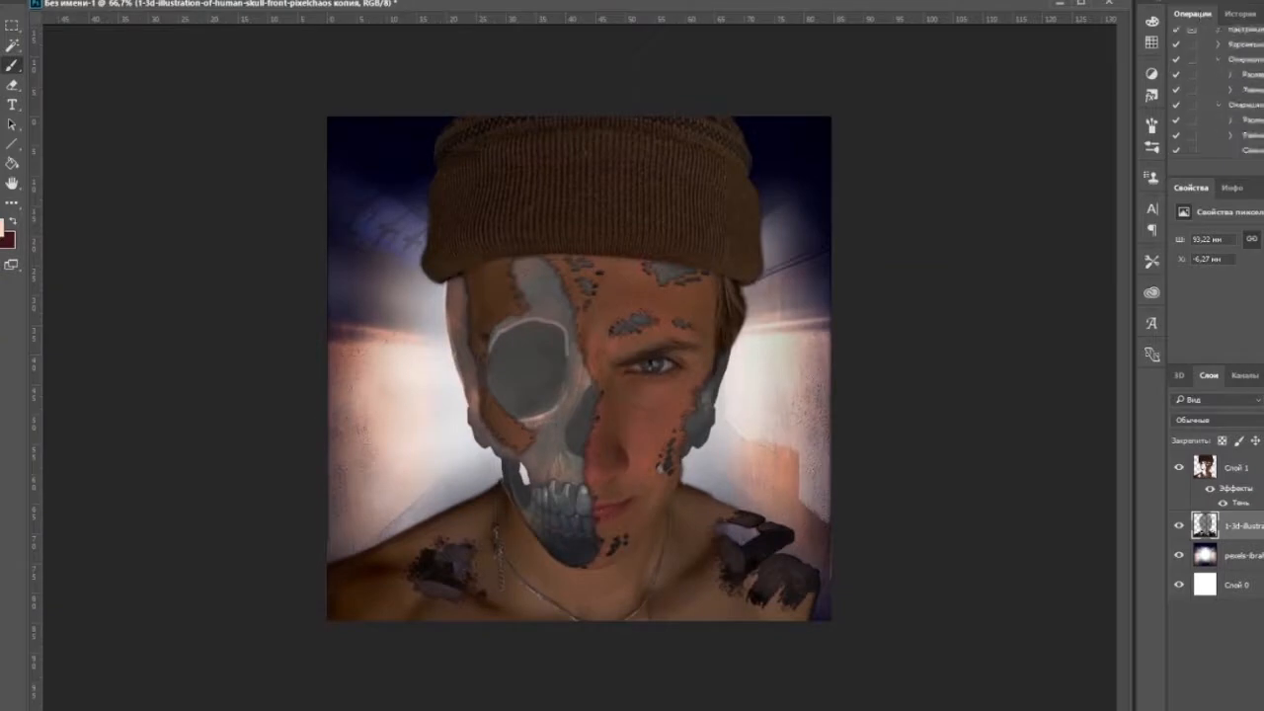
{"action": "left_click", "coordinate": [1241, 14]}
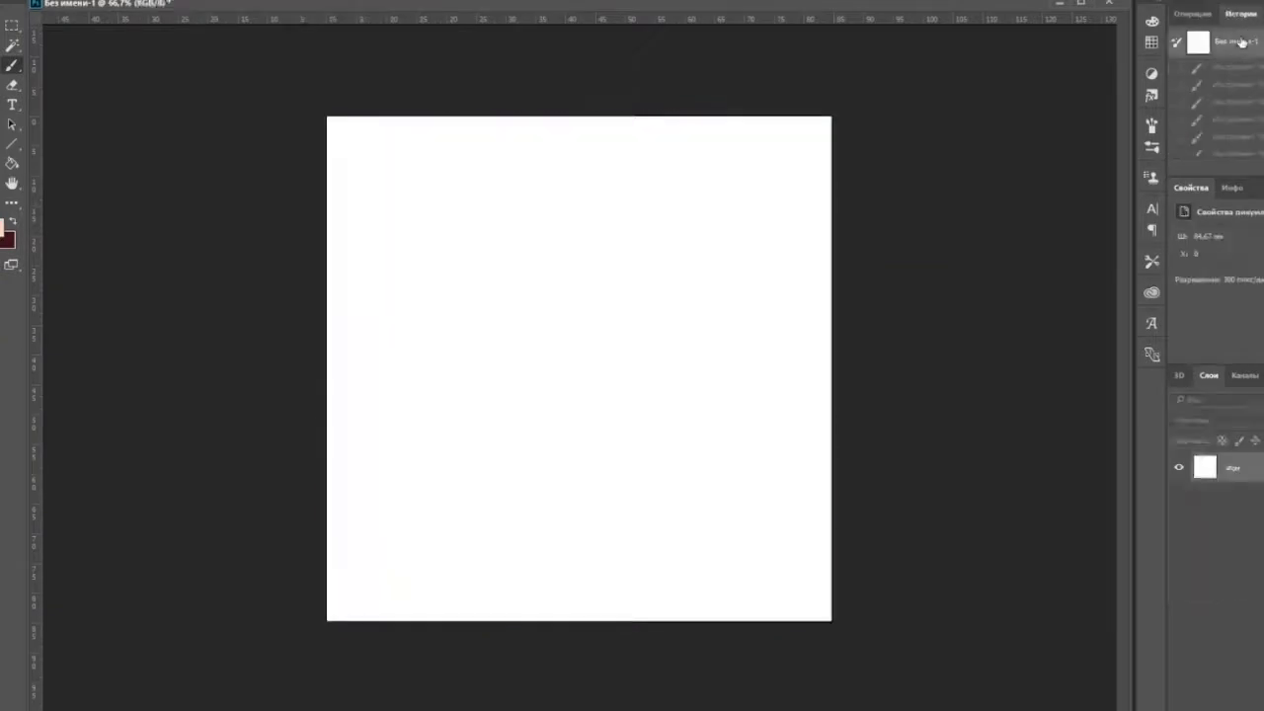
{"action": "scroll", "coordinate": [1224, 99], "scroll_direction": "up", "scroll_amount": 3}
{"action": "left_click", "coordinate": [1234, 67]}
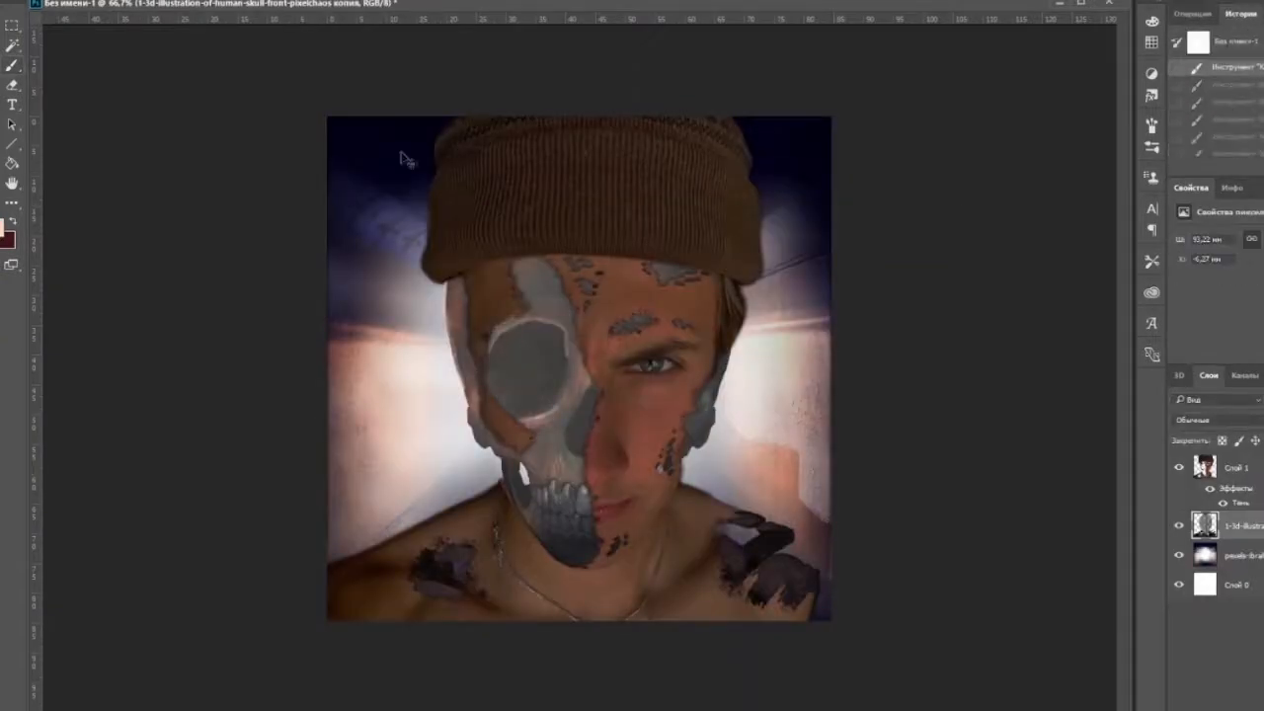
Blend soft light into the bone along the upper rim of the eye socket.
{"action": "key", "text": "ctrl+plus"}
{"action": "key", "text": "ctrl+plus"}
{"action": "key", "text": "ctrl+plus"}
{"action": "mouse_move", "coordinate": [213, 192]}
{"action": "left_mouse_down"}
{"action": "mouse_move", "coordinate": [333, 136]}
{"action": "mouse_move", "coordinate": [539, 200]}
{"action": "mouse_move", "coordinate": [456, 146]}
{"action": "left_mouse_up"}
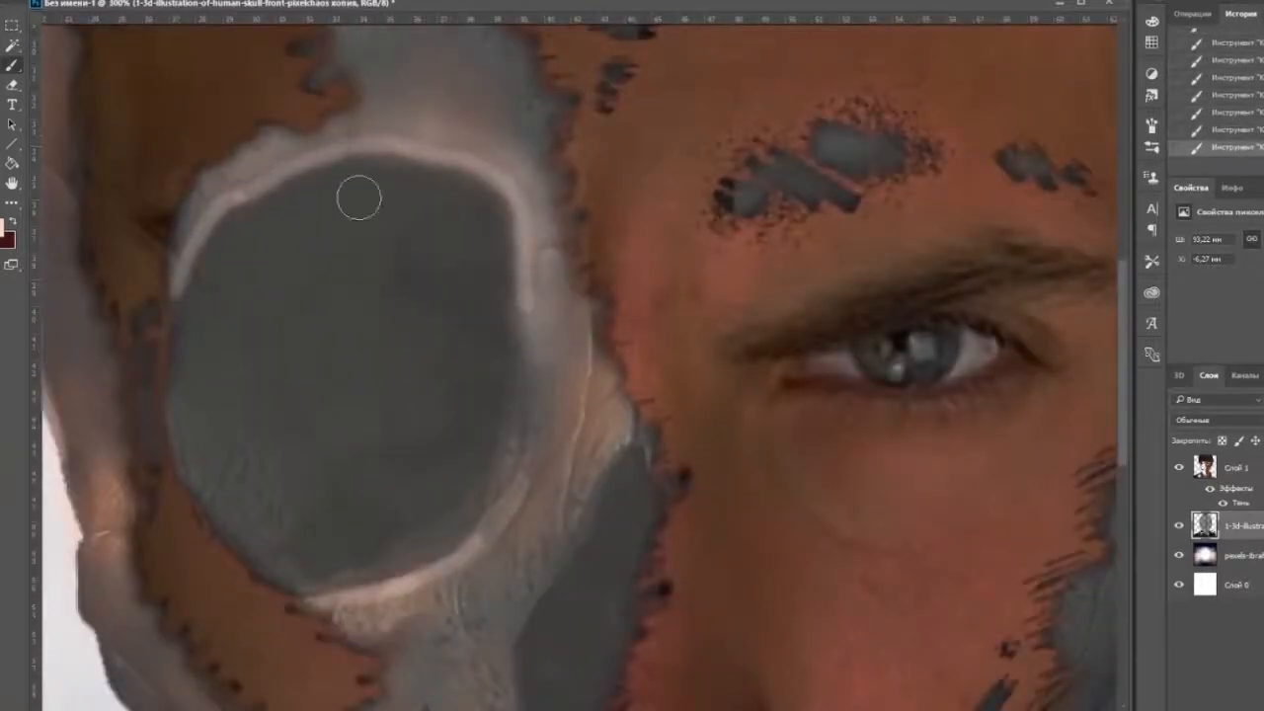
Adjust the brush and paint soft light shading over the outer and lower part of the eye socket's interior.
{"action": "left_click", "coordinate": [47, 1]}
{"action": "left_click_drag", "start_coordinate": [20, 27], "coordinate": [49, 28]}
{"action": "mouse_move", "coordinate": [336, 380]}
{"action": "left_mouse_down"}
{"action": "mouse_move", "coordinate": [263, 448]}
{"action": "mouse_move", "coordinate": [286, 504]}
{"action": "left_mouse_up"}
{"action": "key", "text": "ctrl+minus"}
{"action": "key", "text": "ctrl+minus"}
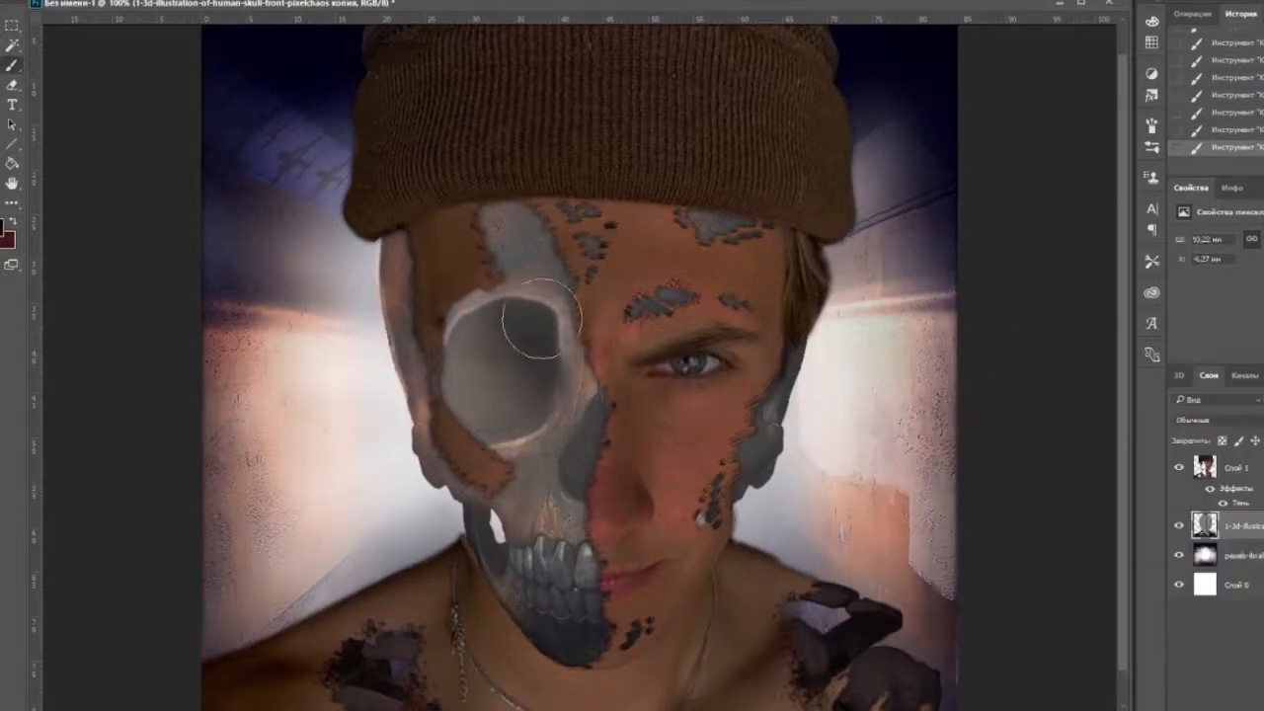
Darken the centre of the eye socket with a large soft black brush to give it depth.
{"action": "left_click_drag", "start_coordinate": [504, 376], "coordinate": [495, 359]}
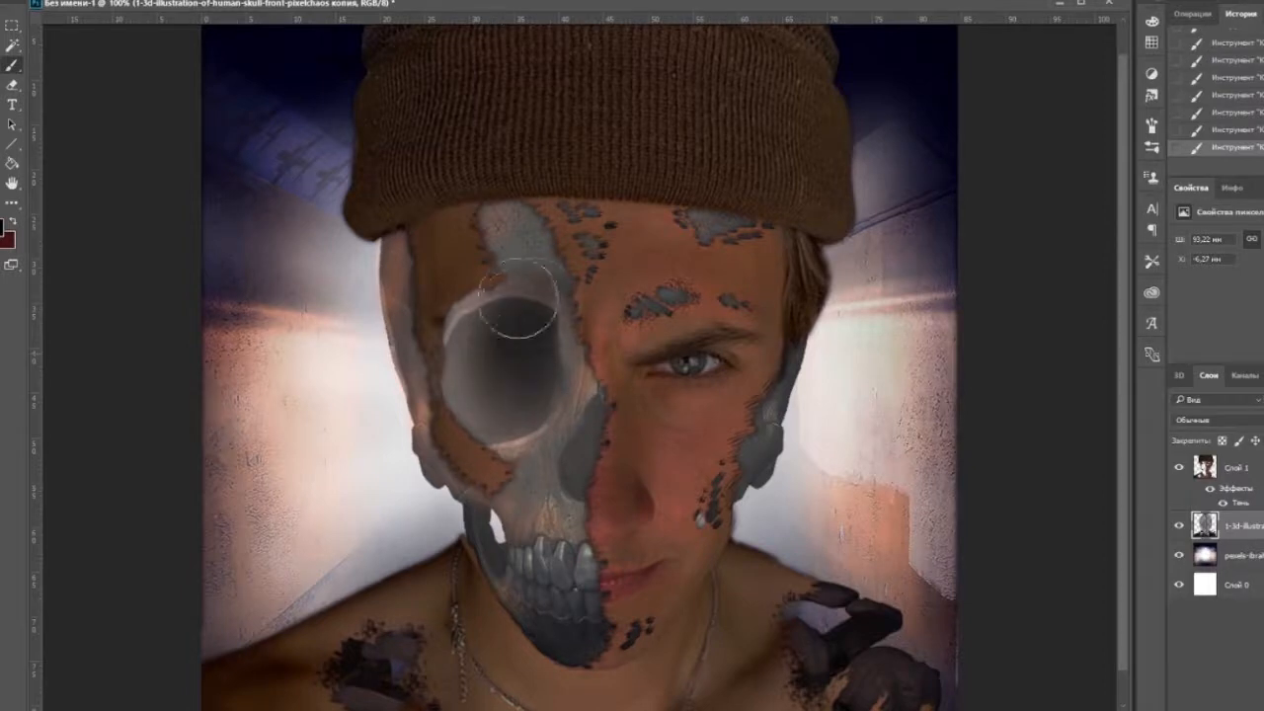
{"action": "key", "text": "ctrl+minus"}
{"action": "key", "text": "ctrl+minus"}
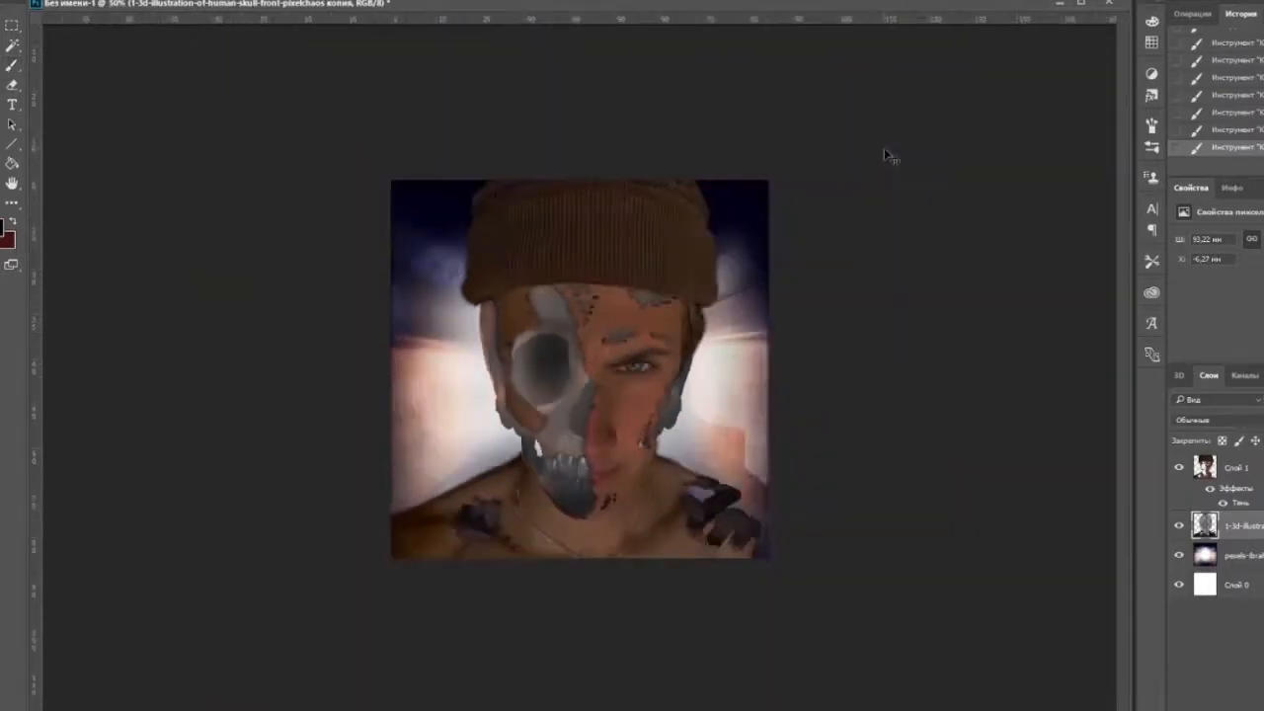
Set up the brush and darken the upper part of the skull's nasal cavity with soft black.
{"action": "key", "text": "ctrl+plus"}
{"action": "key", "text": "ctrl+plus"}
{"action": "key", "text": "ctrl+plus"}
{"action": "key", "text": "ctrl+plus"}
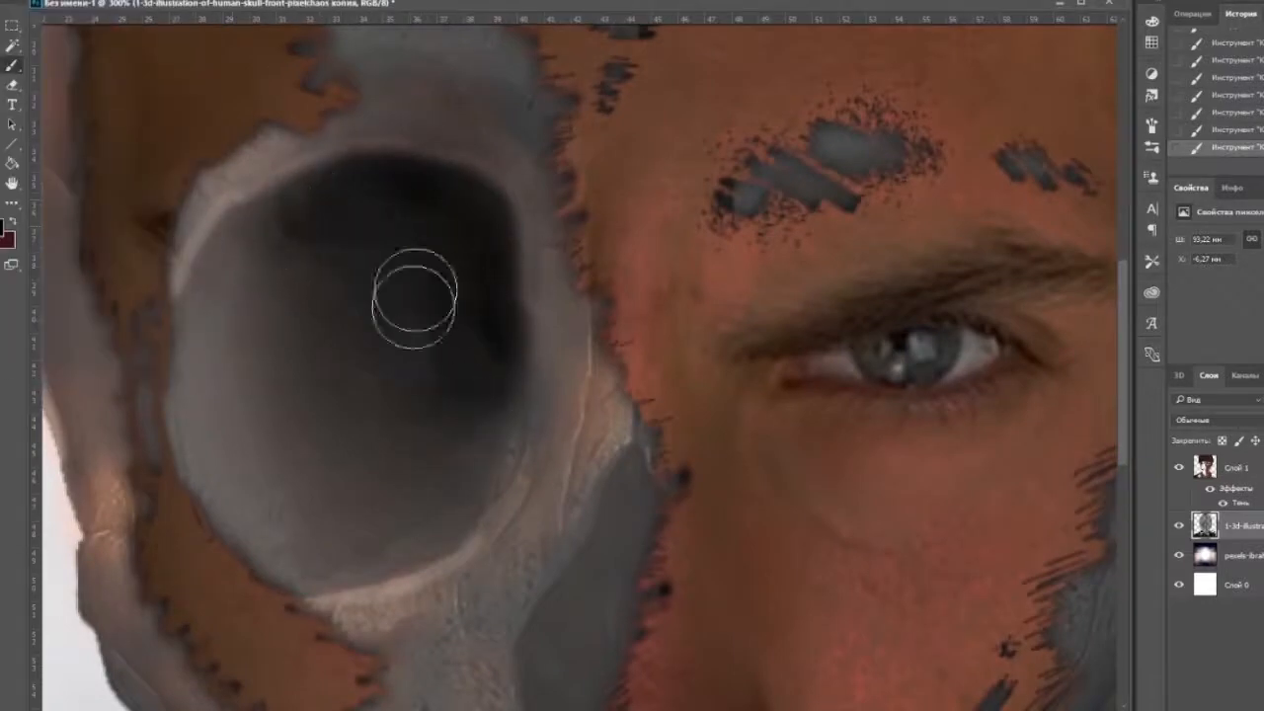
{"action": "left_click", "coordinate": [42, 2]}
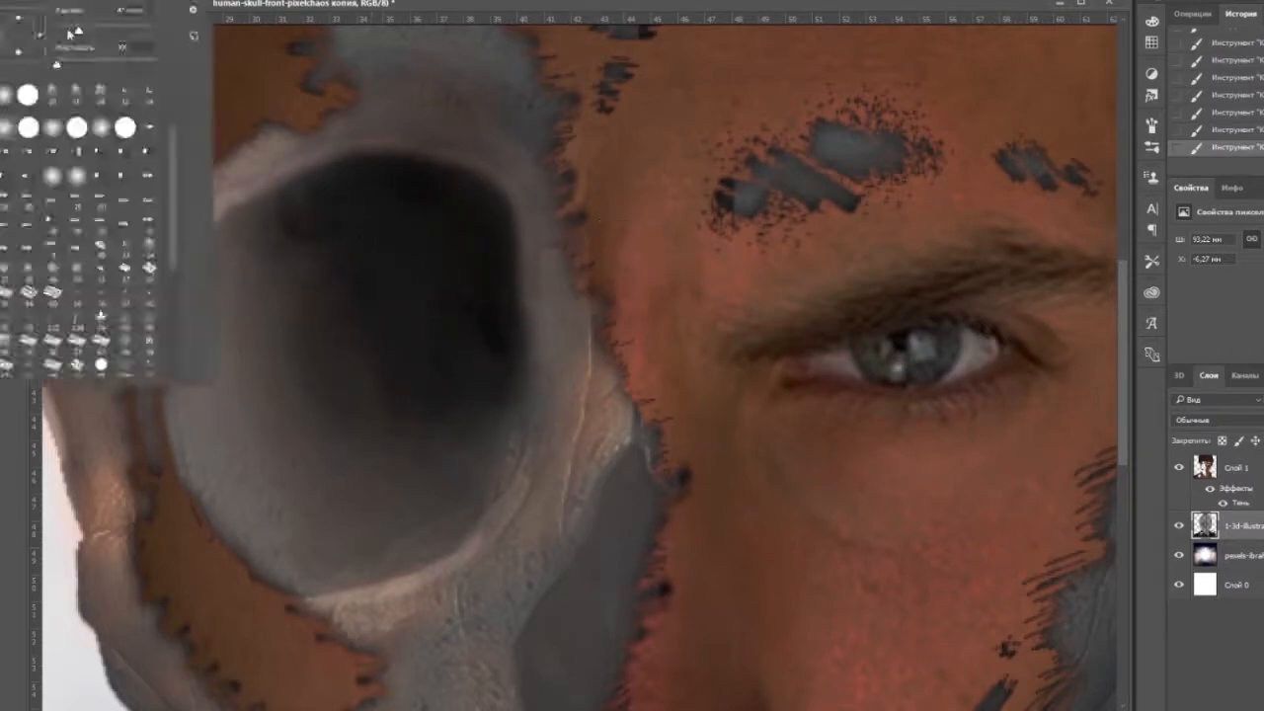
{"action": "mouse_move", "coordinate": [629, 496]}
{"action": "left_mouse_down"}
{"action": "mouse_move", "coordinate": [635, 474]}
{"action": "mouse_move", "coordinate": [711, 535]}
{"action": "mouse_move", "coordinate": [652, 568]}
{"action": "left_mouse_up"}
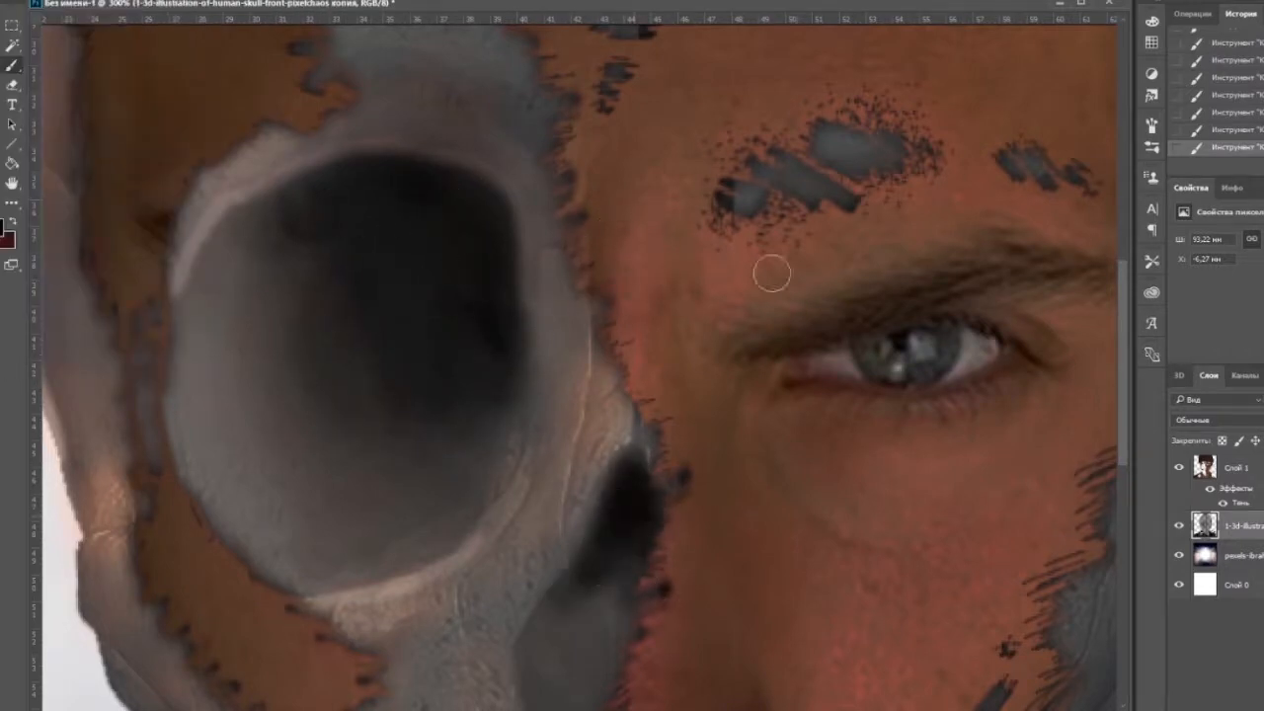
Readjust the brush and extend the soft black shading down through the rest of the nasal cavity.
{"action": "left_click", "coordinate": [42, 2]}
{"action": "left_click", "coordinate": [282, 3]}
{"action": "left_click", "coordinate": [42, 2]}
{"action": "left_click", "coordinate": [591, 653]}
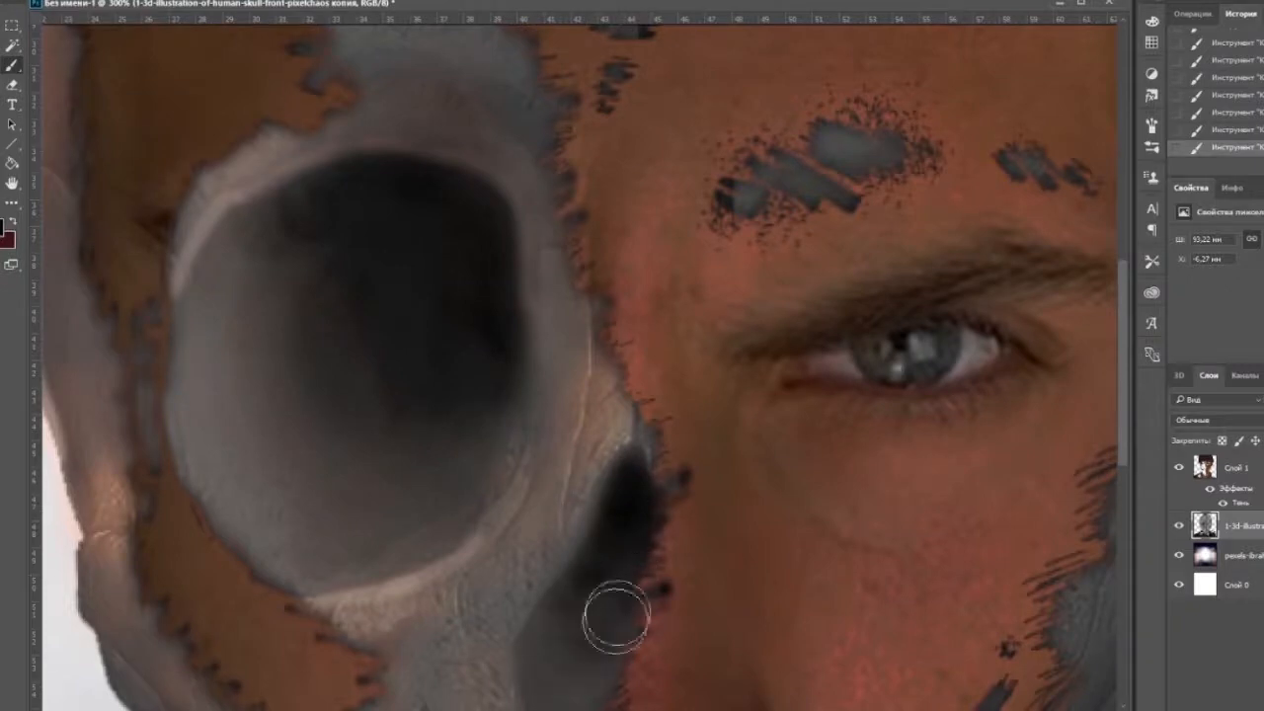
{"action": "left_click_drag", "start_coordinate": [743, 682], "coordinate": [737, 488]}
{"action": "key", "text": "ctrl+plus"}
{"action": "left_click_drag", "start_coordinate": [736, 148], "coordinate": [734, 500]}
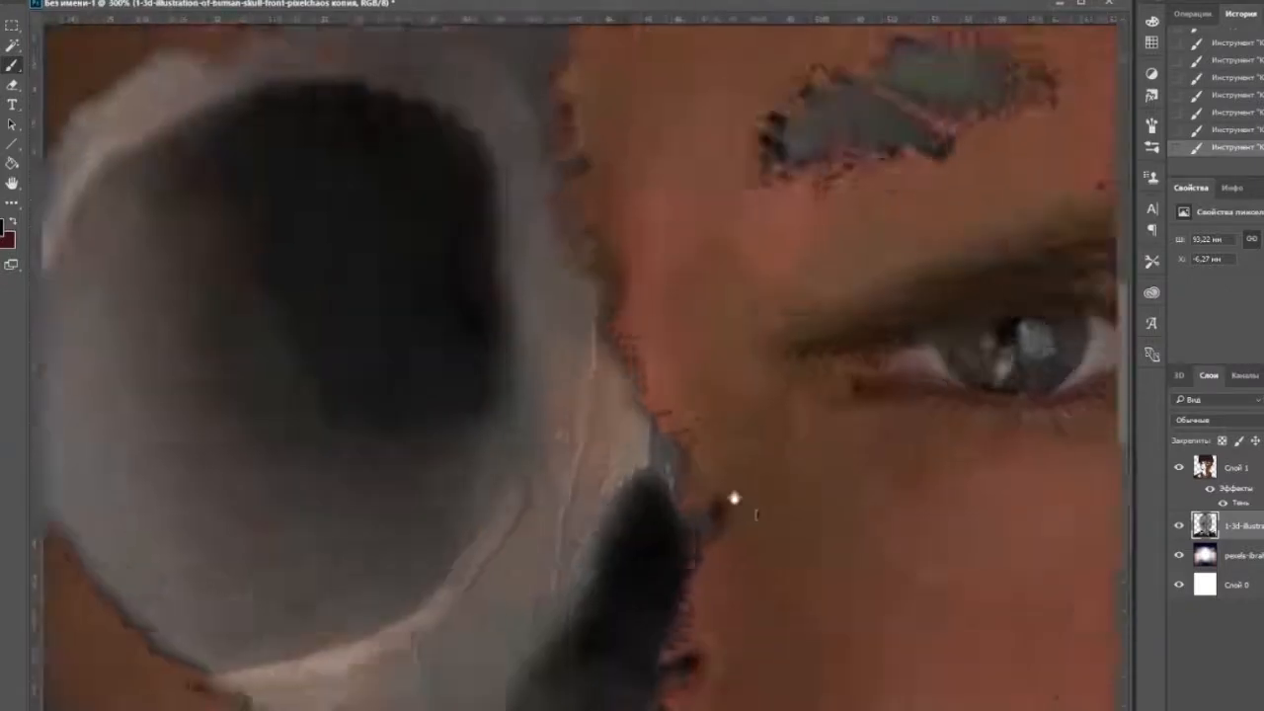
{"action": "left_click_drag", "start_coordinate": [736, 651], "coordinate": [850, 379]}
Paint soft white rim light inside the selection along the man's jaw, neck and shoulder outlines and the torn shoulder patches.
{"action": "left_click_drag", "start_coordinate": [713, 345], "coordinate": [481, 86]}
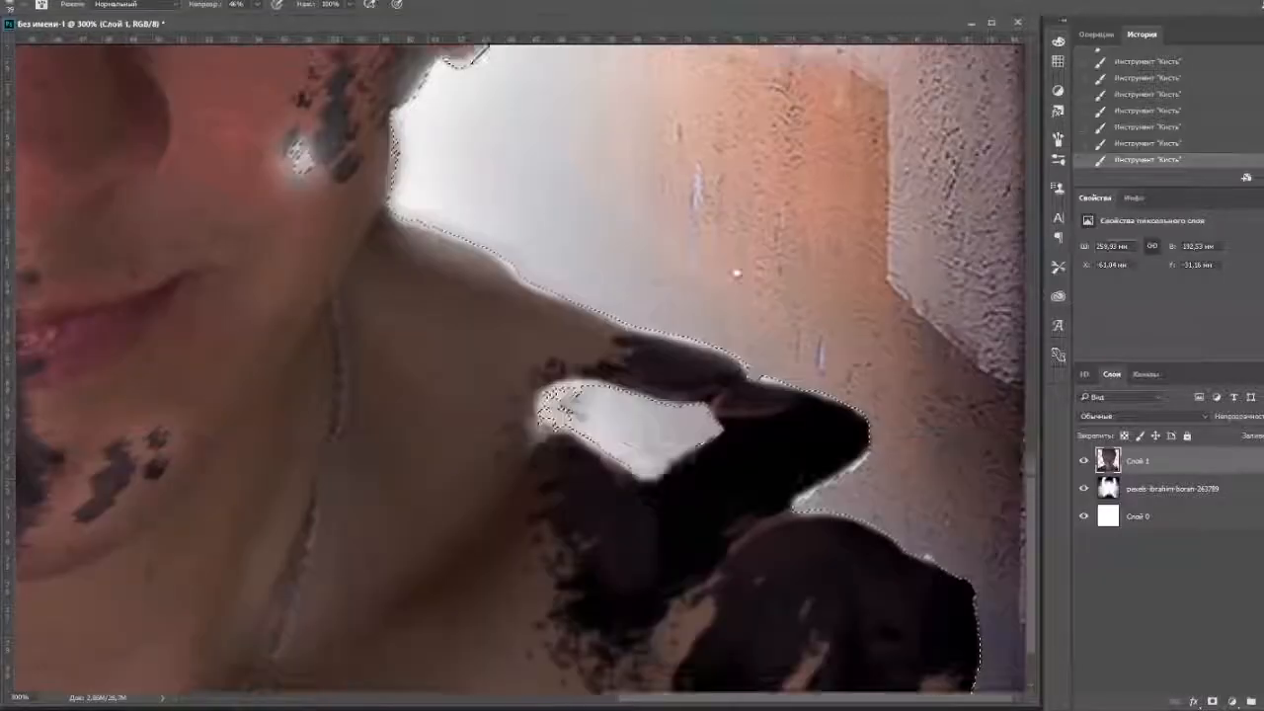
{"action": "mouse_move", "coordinate": [568, 395]}
{"action": "left_mouse_down"}
{"action": "mouse_move", "coordinate": [635, 423]}
{"action": "mouse_move", "coordinate": [869, 366]}
{"action": "mouse_move", "coordinate": [978, 638]}
{"action": "left_mouse_up"}
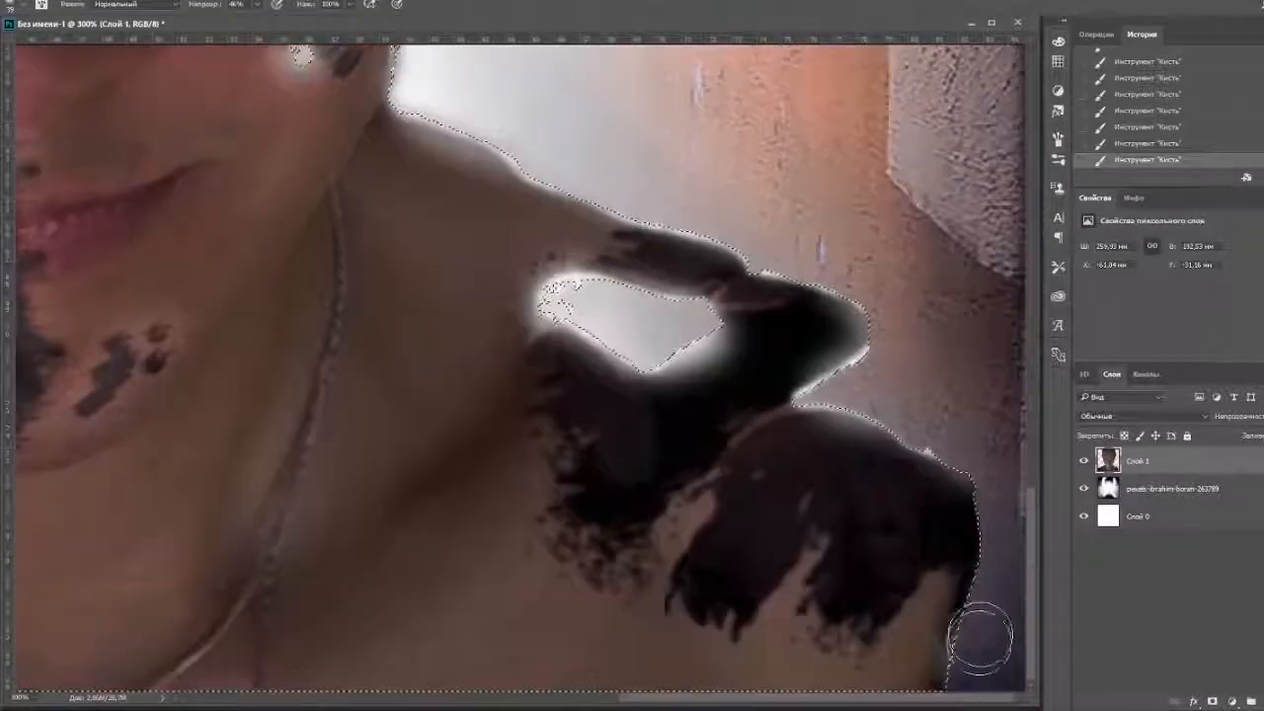
{"action": "left_click_drag", "start_coordinate": [257, 345], "coordinate": [888, 474]}
{"action": "left_click_drag", "start_coordinate": [583, 482], "coordinate": [568, 367]}
{"action": "left_click_drag", "start_coordinate": [79, 386], "coordinate": [600, 198]}
{"action": "left_click_drag", "start_coordinate": [722, 122], "coordinate": [429, 508]}
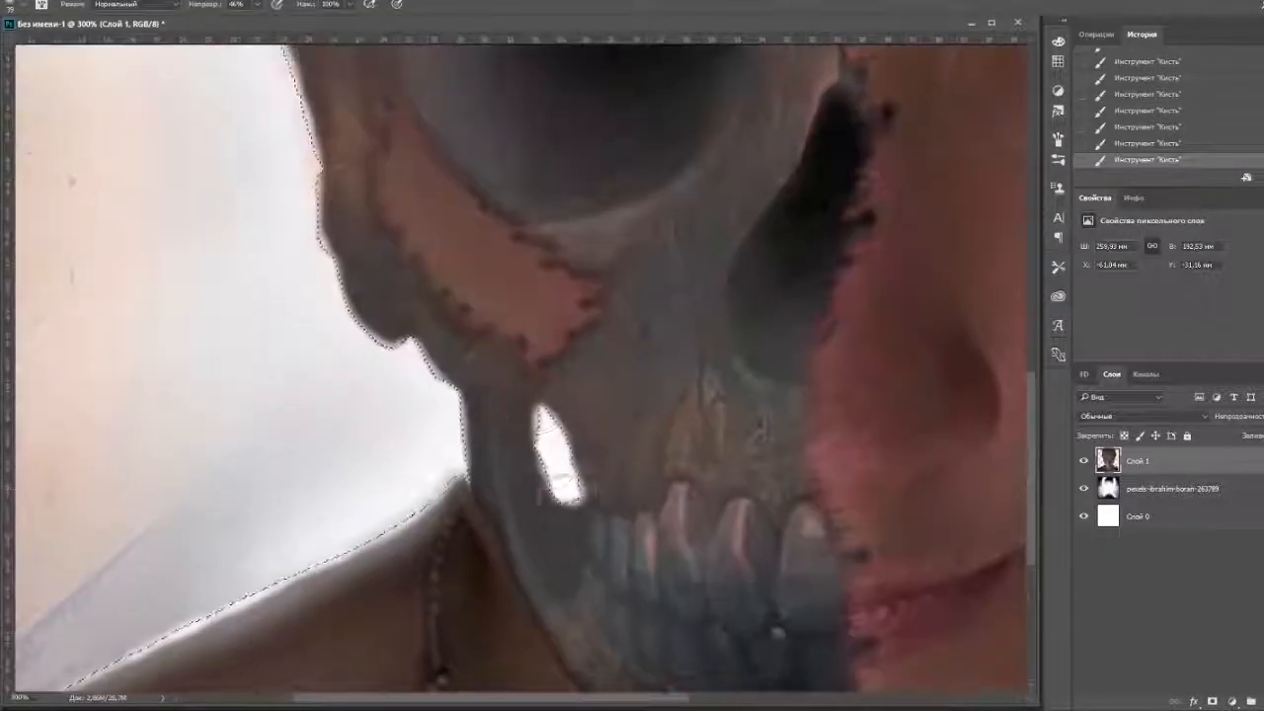
Paint white rim light around the skull's jaw gap, outer cheek and the beanie's edge, and clear the selection.
{"action": "left_click_drag", "start_coordinate": [565, 464], "coordinate": [543, 499]}
{"action": "left_click_drag", "start_coordinate": [365, 331], "coordinate": [326, 213]}
{"action": "left_click_drag", "start_coordinate": [395, 198], "coordinate": [501, 538]}
{"action": "left_click_drag", "start_coordinate": [415, 533], "coordinate": [344, 203]}
{"action": "left_click_drag", "start_coordinate": [434, 217], "coordinate": [510, 550]}
{"action": "left_click_drag", "start_coordinate": [414, 465], "coordinate": [380, 316]}
{"action": "left_click_drag", "start_coordinate": [502, 310], "coordinate": [581, 655]}
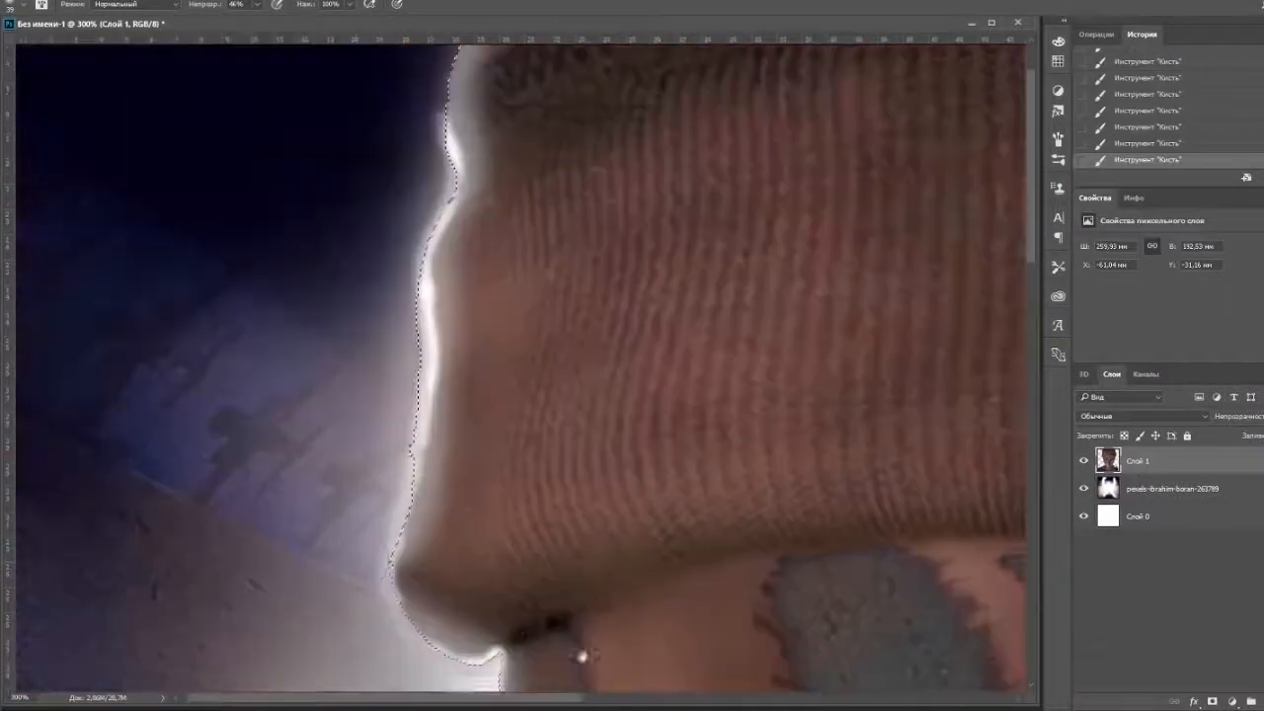
{"action": "left_click_drag", "start_coordinate": [474, 671], "coordinate": [400, 553]}
{"action": "left_click_drag", "start_coordinate": [706, 464], "coordinate": [484, 558]}
{"action": "key", "text": "ctrl+minus"}
{"action": "key", "text": "ctrl+minus"}
{"action": "key", "text": "ctrl+minus"}
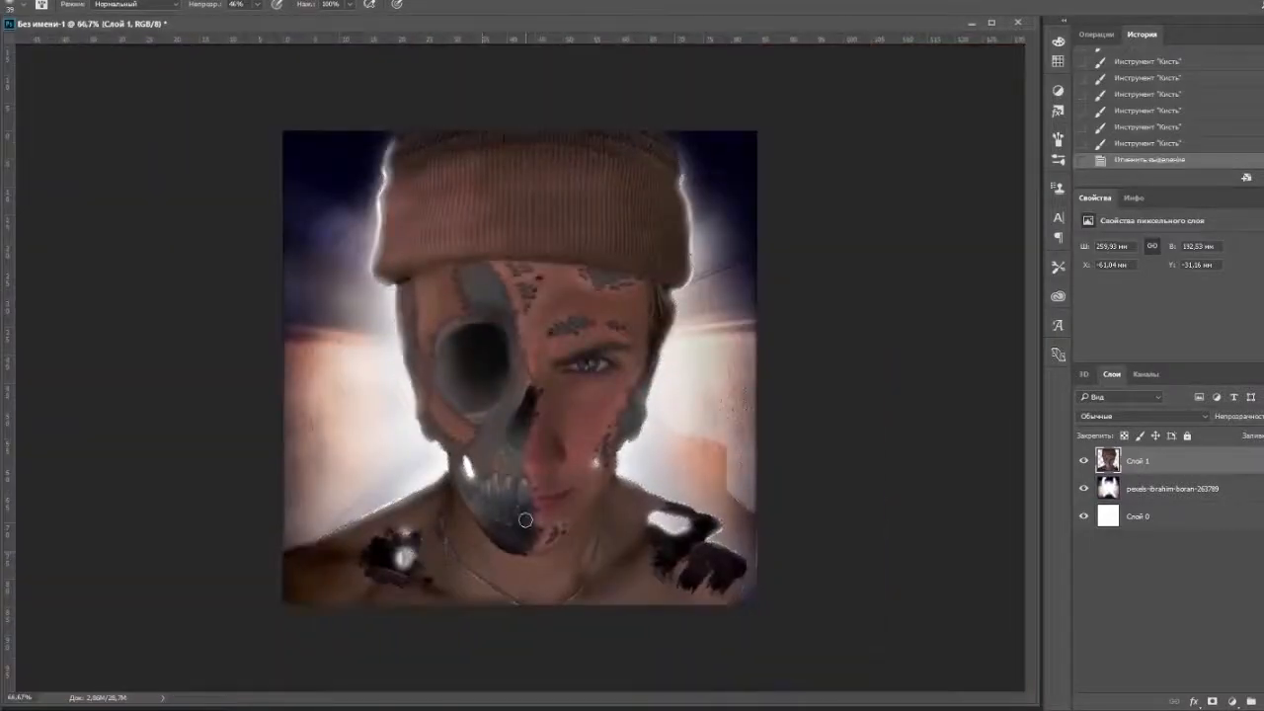
{"action": "key", "text": "ctrl+plus"}
{"action": "key", "text": "ctrl+minus"}
Apply Levels to the tunnel background layer with black input 7, midtones 0.49, a lowered white input and a reduced output white.
{"action": "left_click", "coordinate": [1172, 488]}
{"action": "left_click", "coordinate": [118, 2]}
{"action": "mouse_move", "coordinate": [148, 18]}
{"action": "left_click", "coordinate": [385, 31]}
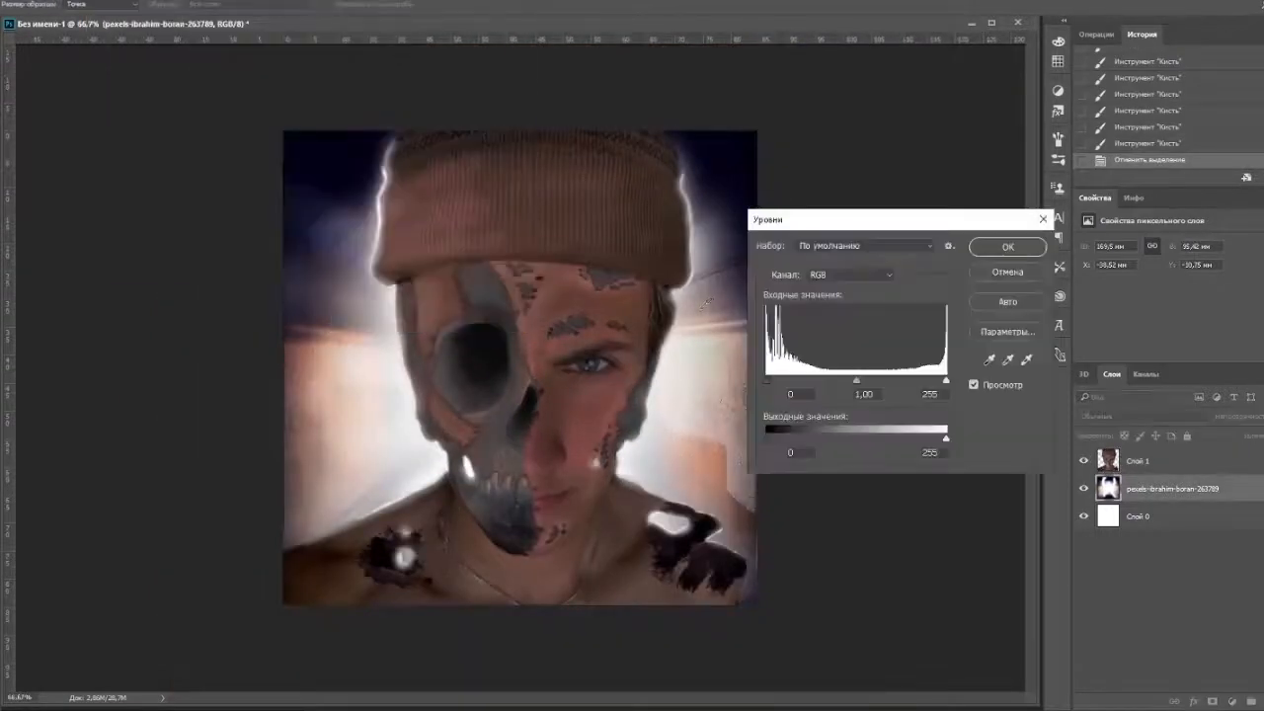
{"action": "left_click_drag", "start_coordinate": [856, 381], "coordinate": [896, 384]}
{"action": "mouse_move", "coordinate": [768, 383]}
{"action": "left_mouse_down"}
{"action": "mouse_move", "coordinate": [805, 383]}
{"action": "mouse_move", "coordinate": [772, 383]}
{"action": "left_mouse_up"}
{"action": "left_click_drag", "start_coordinate": [946, 382], "coordinate": [923, 383]}
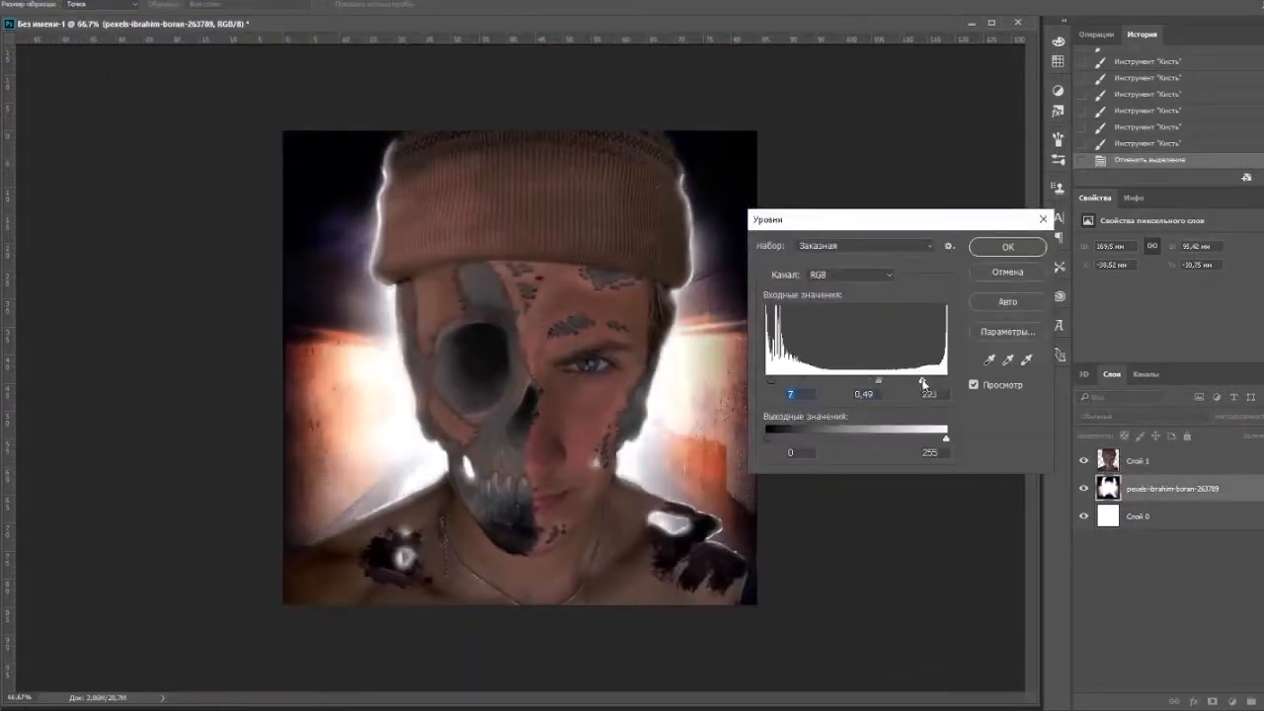
{"action": "left_click_drag", "start_coordinate": [946, 440], "coordinate": [908, 439]}
{"action": "key", "text": "Return"}
Select the whole figure on Слой 1 and brush soft white light along the edges of the beanie and face.
{"action": "key", "text": "alt+bracketright"}
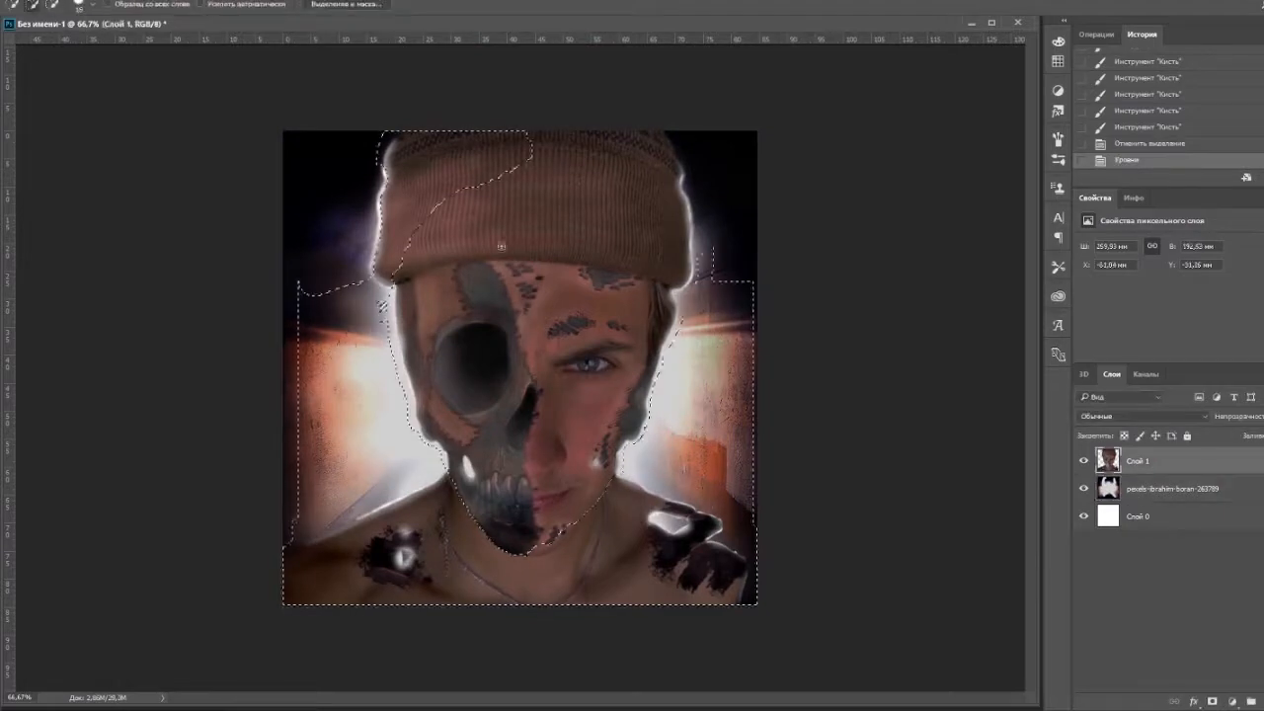
{"action": "mouse_move", "coordinate": [502, 246]}
{"action": "left_mouse_down"}
{"action": "mouse_move", "coordinate": [663, 169]}
{"action": "mouse_move", "coordinate": [664, 365]}
{"action": "left_mouse_up"}
{"action": "key", "text": "b"}
{"action": "left_click", "coordinate": [24, 5]}
{"action": "left_click", "coordinate": [697, 202]}
{"action": "left_click_drag", "start_coordinate": [656, 376], "coordinate": [634, 435]}
{"action": "left_click_drag", "start_coordinate": [373, 202], "coordinate": [407, 385]}
{"action": "mouse_move", "coordinate": [644, 375]}
{"action": "left_mouse_down"}
{"action": "mouse_move", "coordinate": [620, 470]}
{"action": "mouse_move", "coordinate": [677, 494]}
{"action": "left_mouse_up"}
Set the brush opacity to 15%, blend faint white light over the jaw, neck and torn shoulder patches, and clear the selection.
{"action": "mouse_move", "coordinate": [456, 455]}
{"action": "left_mouse_down"}
{"action": "mouse_move", "coordinate": [432, 472]}
{"action": "mouse_move", "coordinate": [395, 360]}
{"action": "mouse_move", "coordinate": [435, 466]}
{"action": "left_mouse_up"}
{"action": "key", "text": "1"}
{"action": "key", "text": "5"}
{"action": "left_click_drag", "start_coordinate": [616, 463], "coordinate": [680, 517]}
{"action": "mouse_move", "coordinate": [435, 490]}
{"action": "left_mouse_down"}
{"action": "mouse_move", "coordinate": [318, 539]}
{"action": "mouse_move", "coordinate": [442, 480]}
{"action": "left_mouse_up"}
{"action": "left_click_drag", "start_coordinate": [397, 567], "coordinate": [404, 557]}
{"action": "left_click_drag", "start_coordinate": [681, 528], "coordinate": [689, 536]}
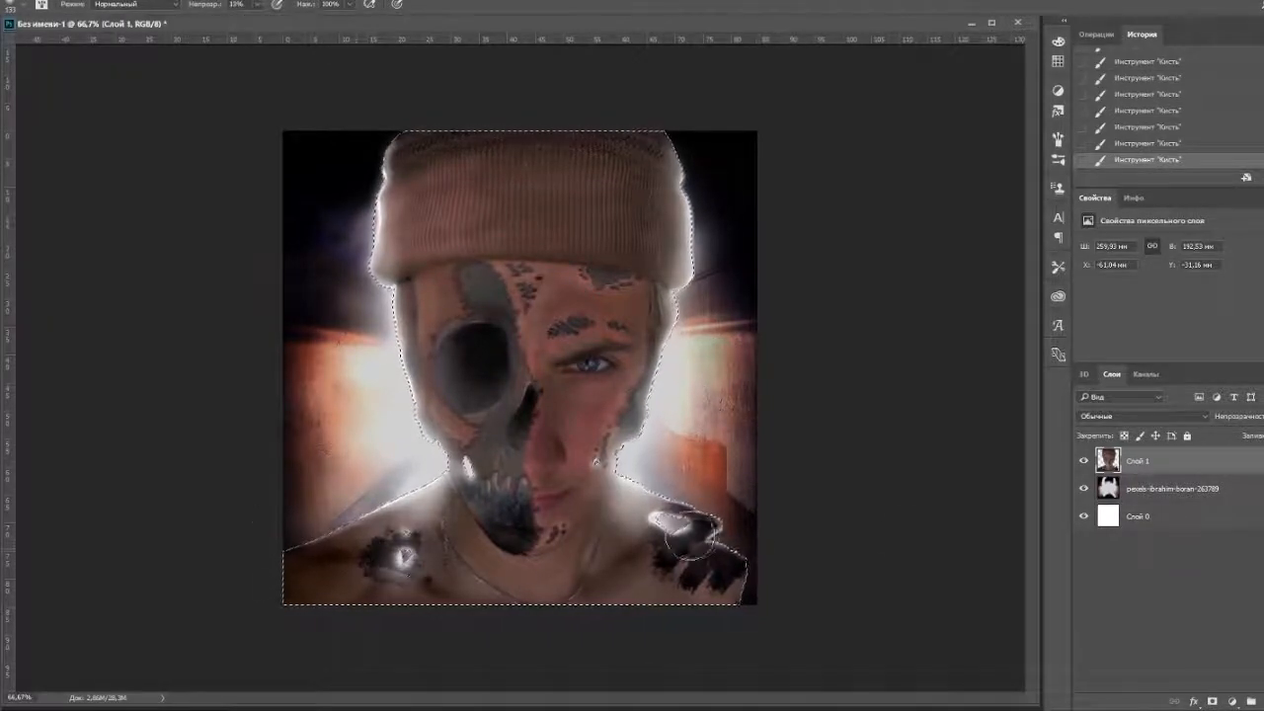
{"action": "key", "text": "v"}
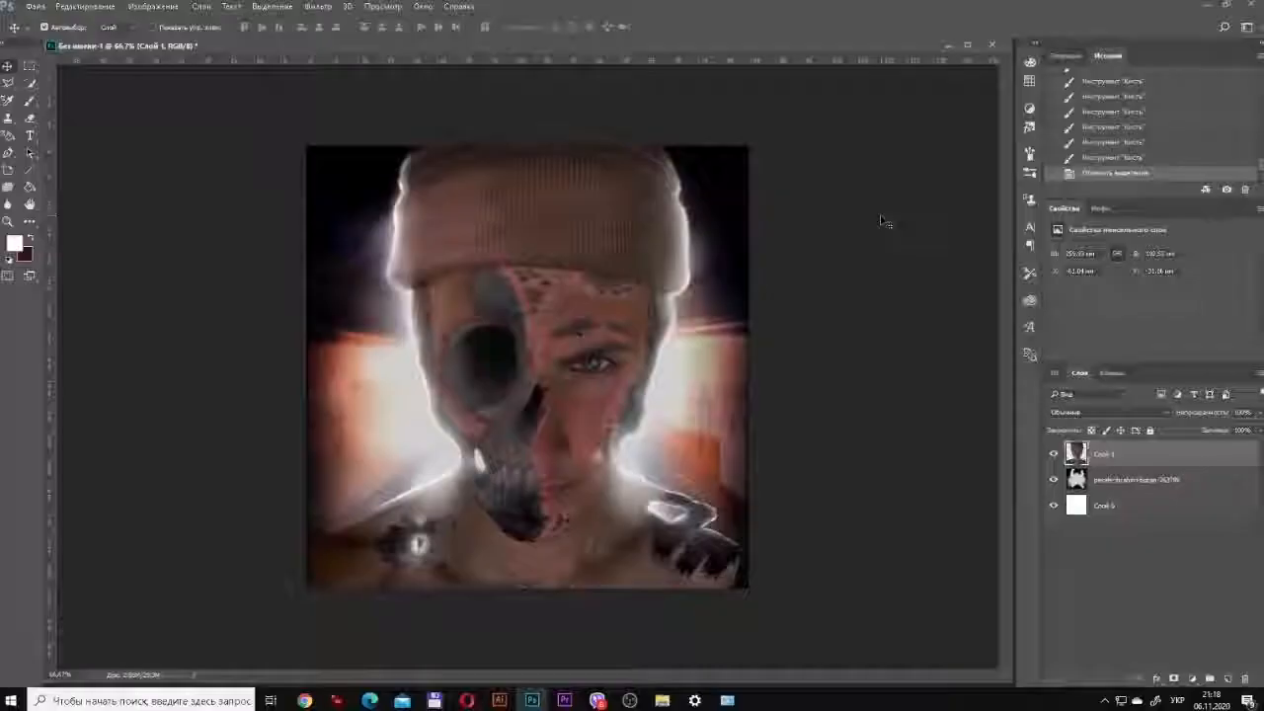
Hide the tunnel background layer.
{"action": "left_click", "coordinate": [1053, 479]}
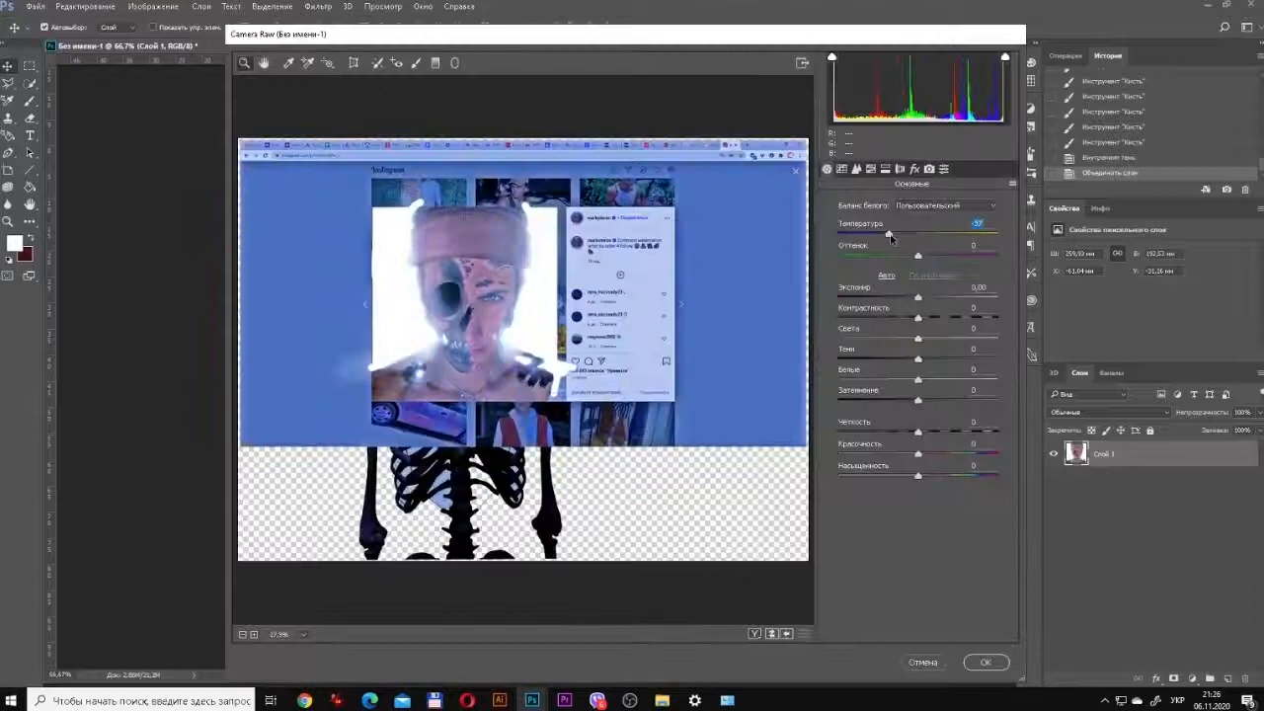
{"action": "left_click_drag", "start_coordinate": [891, 237], "coordinate": [1022, 318]}
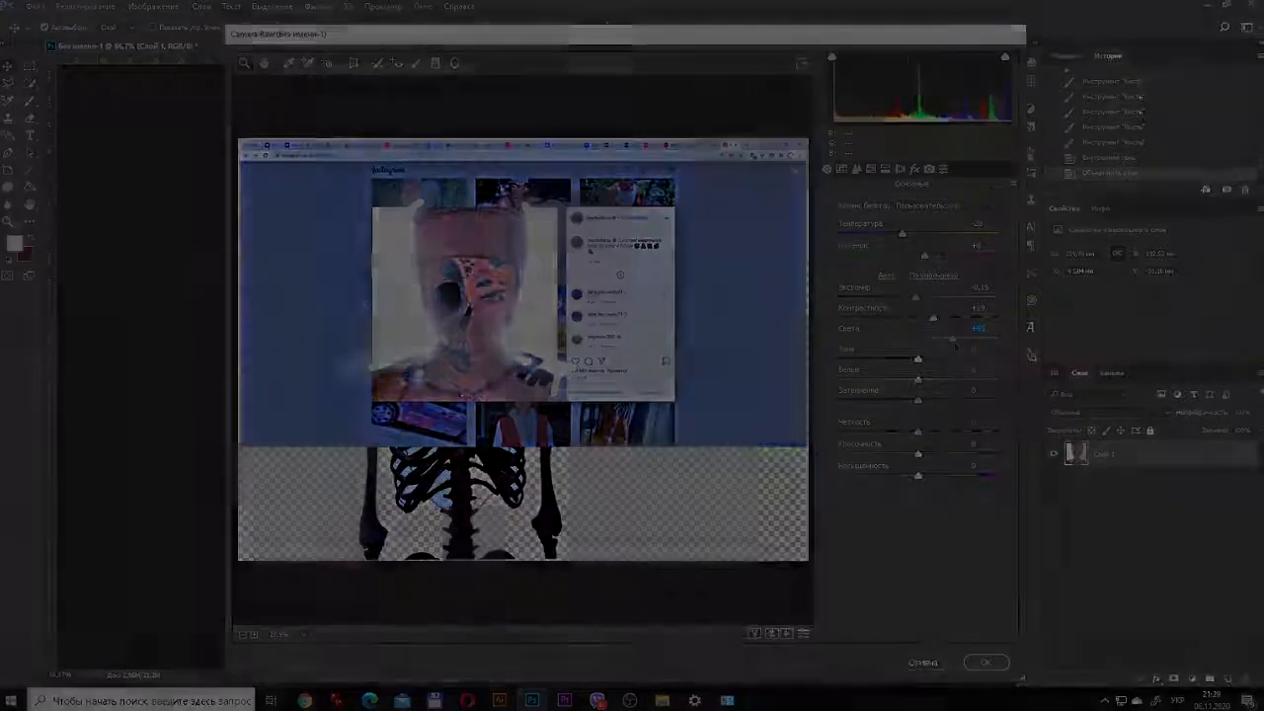